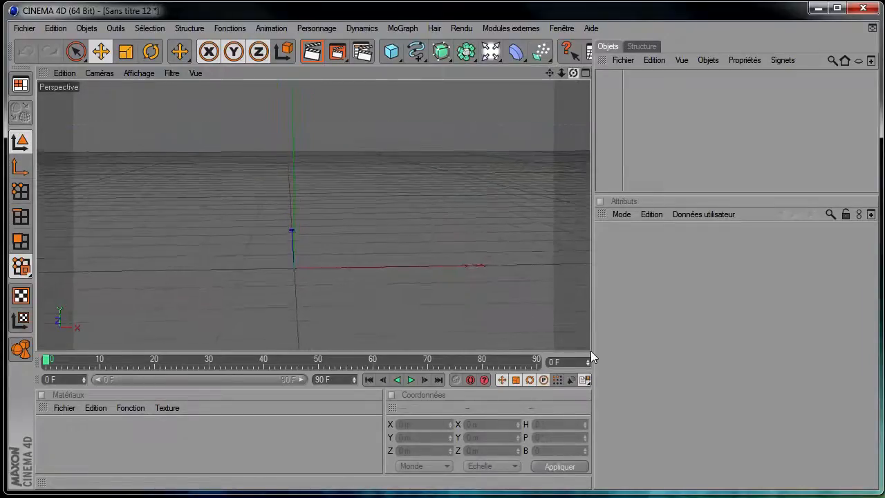
Step: Add a background object and a plane 50000 m wide and 50000 m high to the scene
left_click_drag(491, 52, 535, 164)
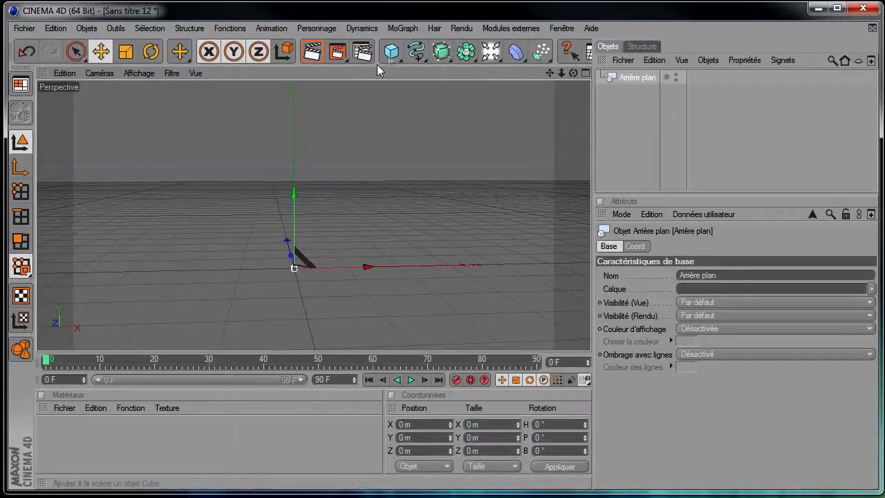
left_click_drag(391, 52, 533, 92)
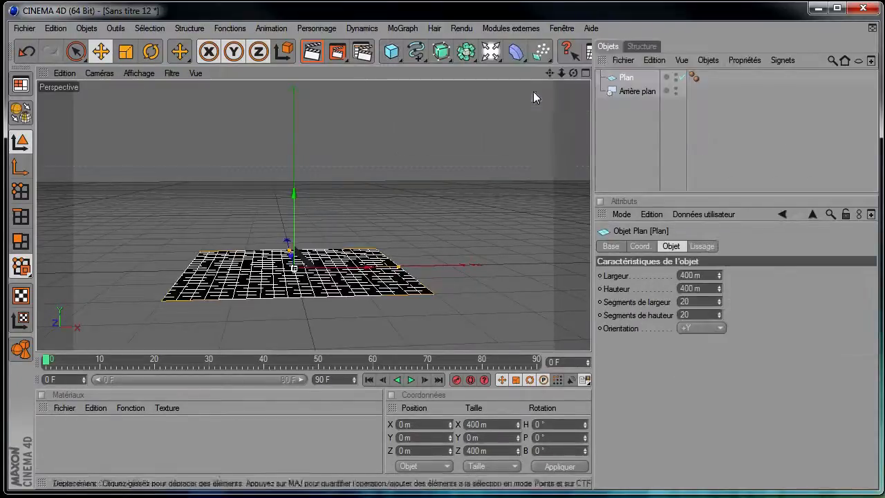
left_click(709, 276)
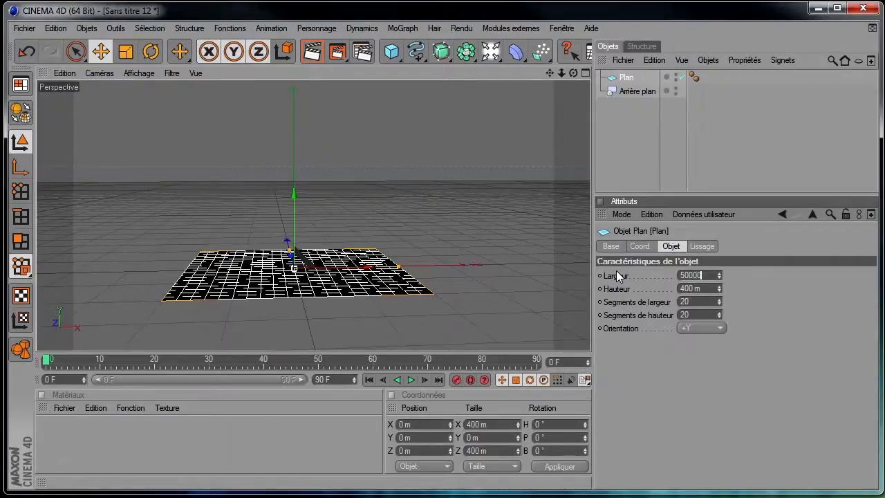
key("Return")
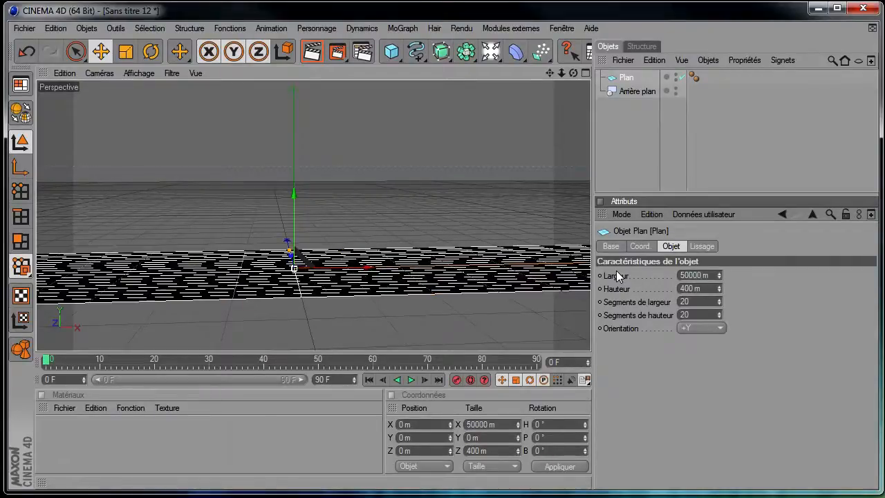
left_click(713, 286)
type("50000")
key("Return")
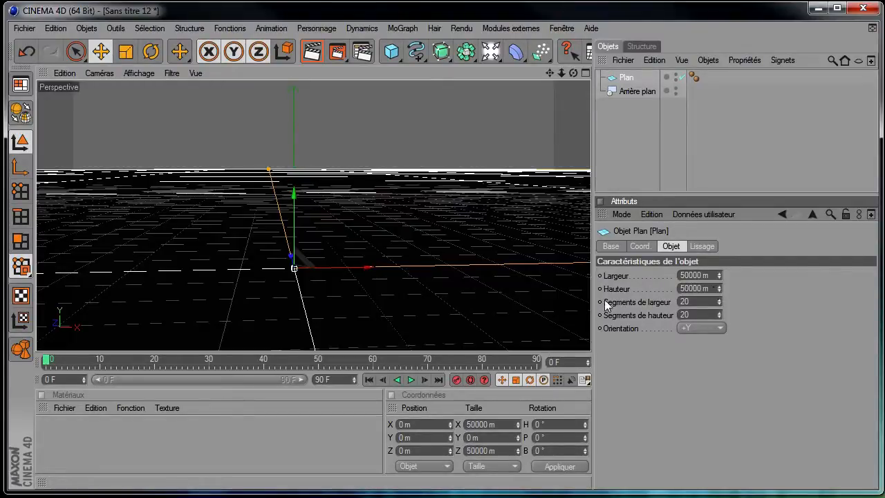
Step: Add a Rendu tag to the plane and enable its Composition avec le fond option
right_click(617, 74)
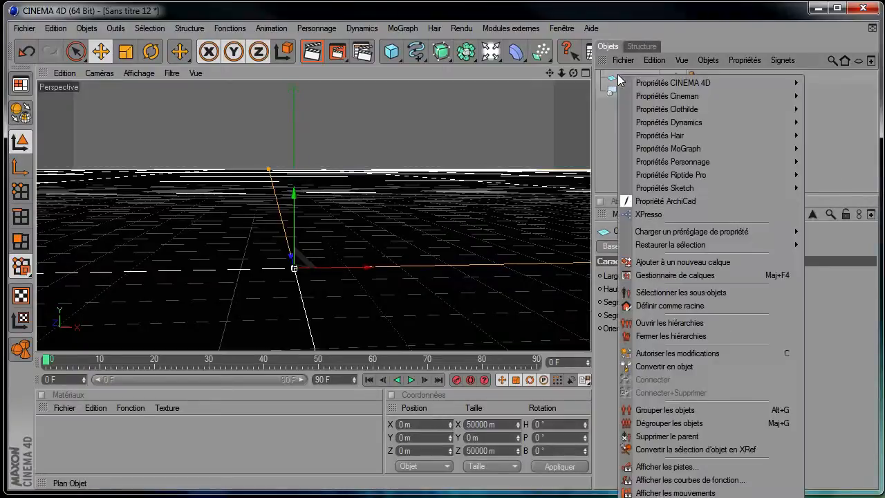
mouse_move(645, 85)
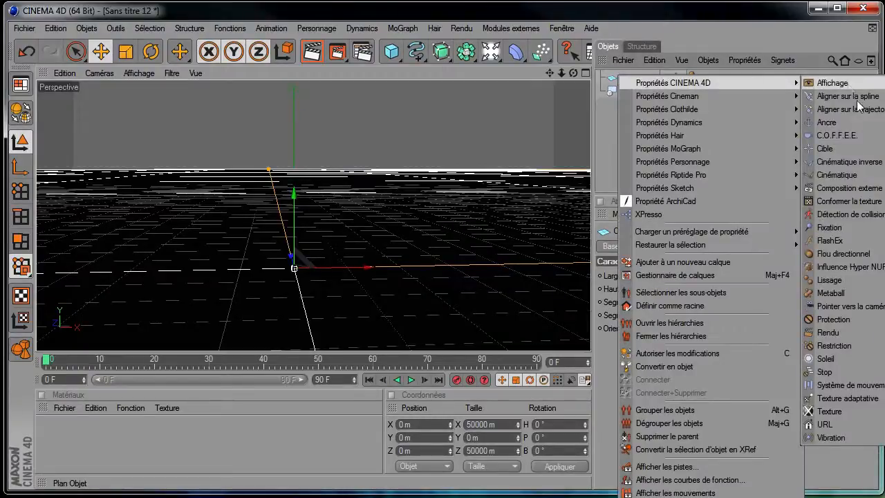
left_click(836, 332)
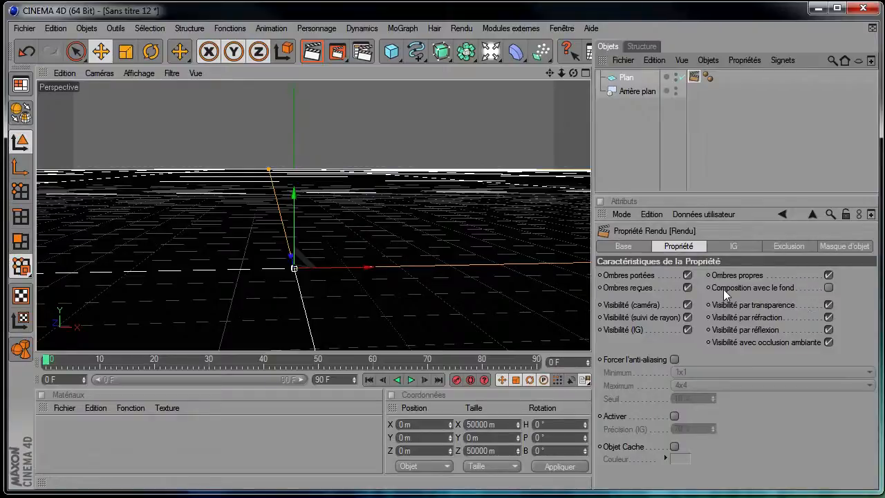
left_click(828, 288)
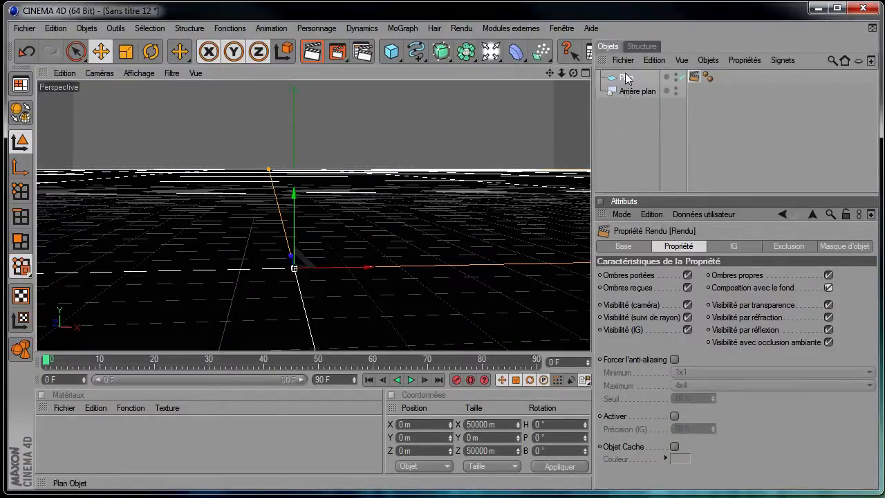
Step: Create a new material without specularity and set its colour to dark grey, RGB 52, 52, 52
double_click(199, 441)
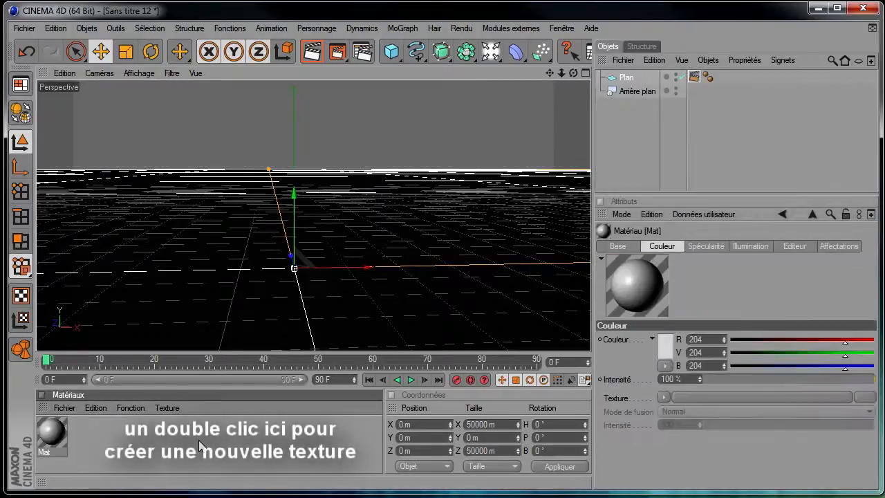
double_click(52, 434)
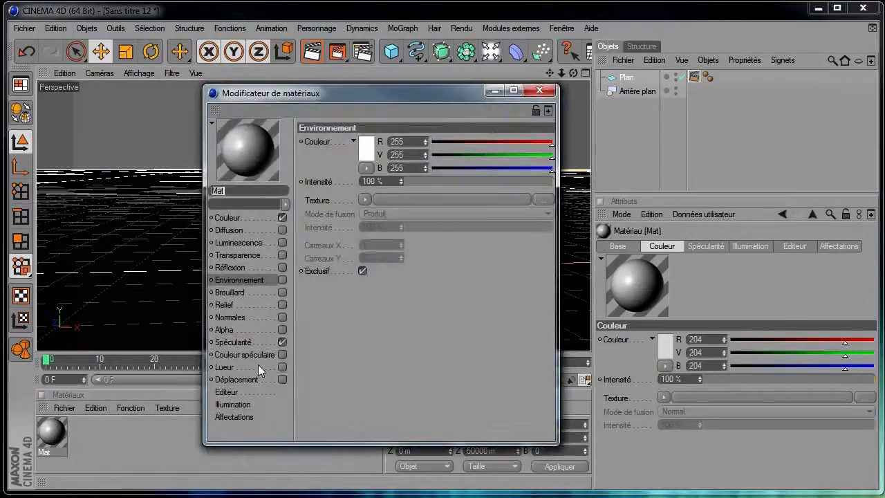
left_click(282, 342)
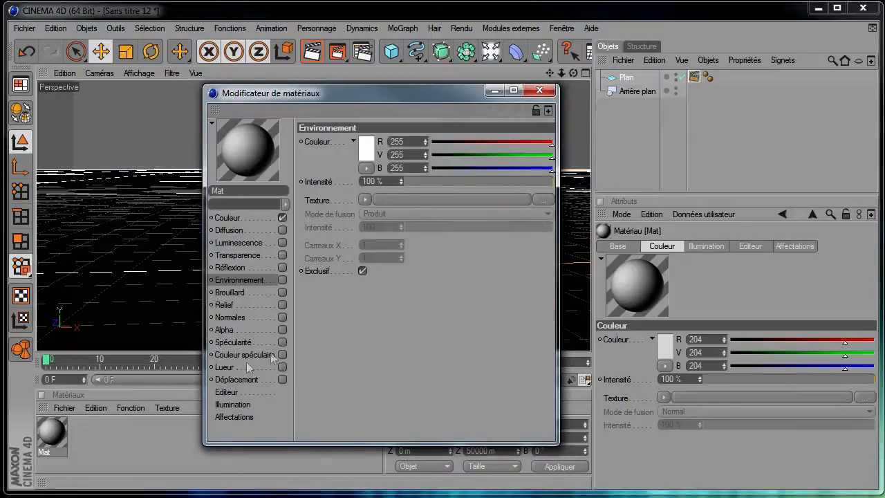
left_click(228, 218)
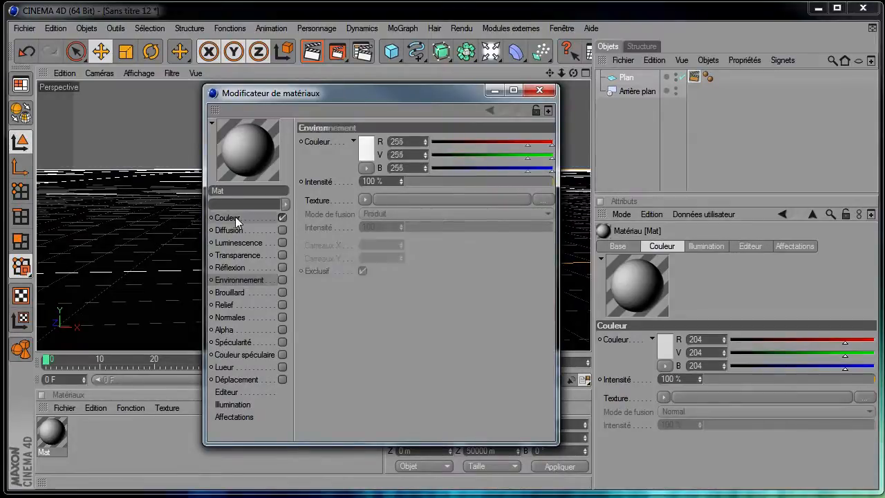
left_click(366, 145)
mouse_move(290, 155)
left_mouse_down()
mouse_move(302, 151)
mouse_move(275, 156)
left_mouse_up()
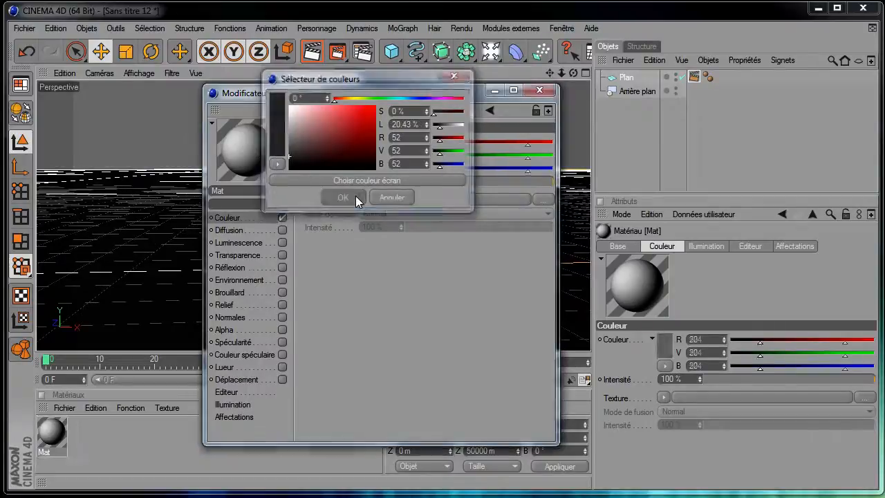
left_click(356, 195)
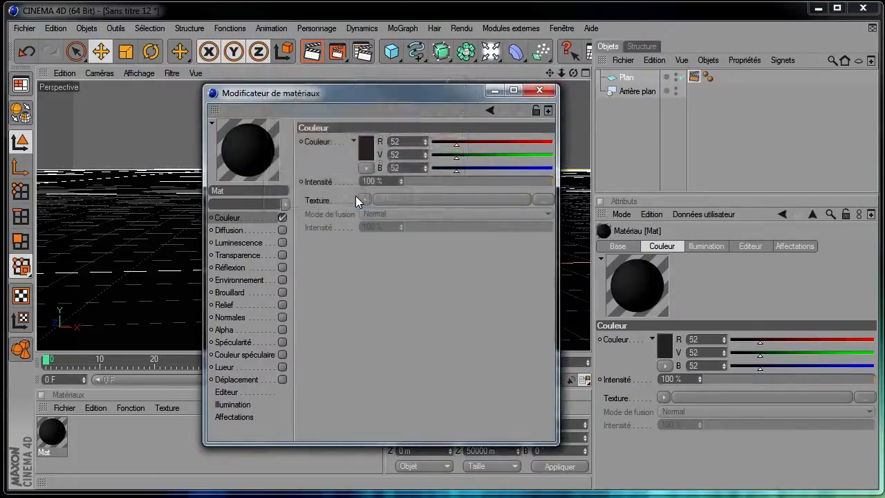
left_click(539, 90)
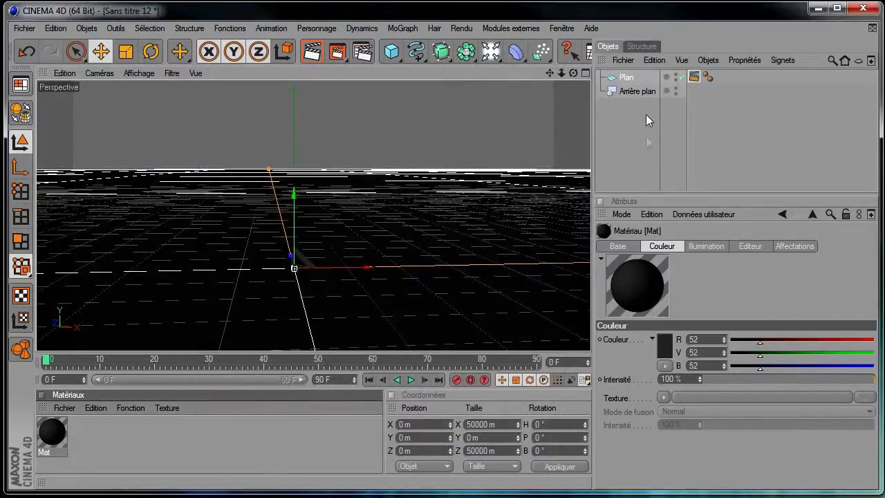
Step: Apply the dark grey material to both the plane and the background object, and rename the material fond
left_click_drag(631, 82, 639, 95)
left_click(43, 453)
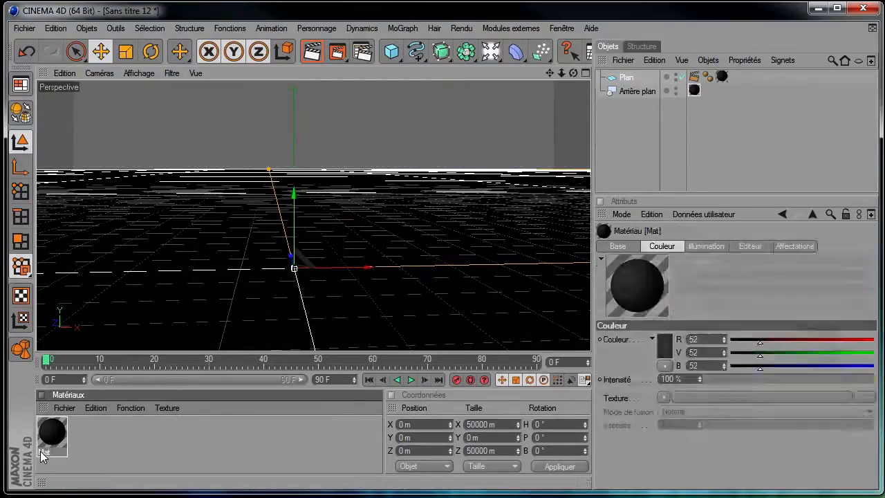
key("BackSpace")
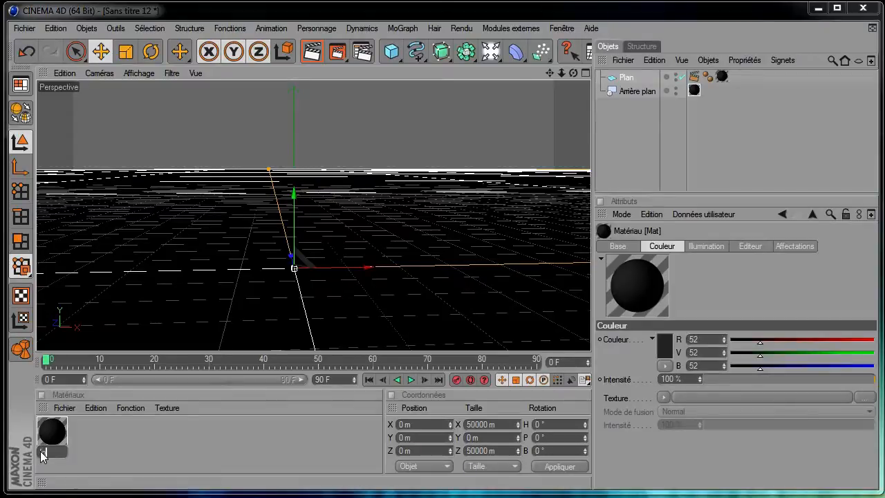
key("Return")
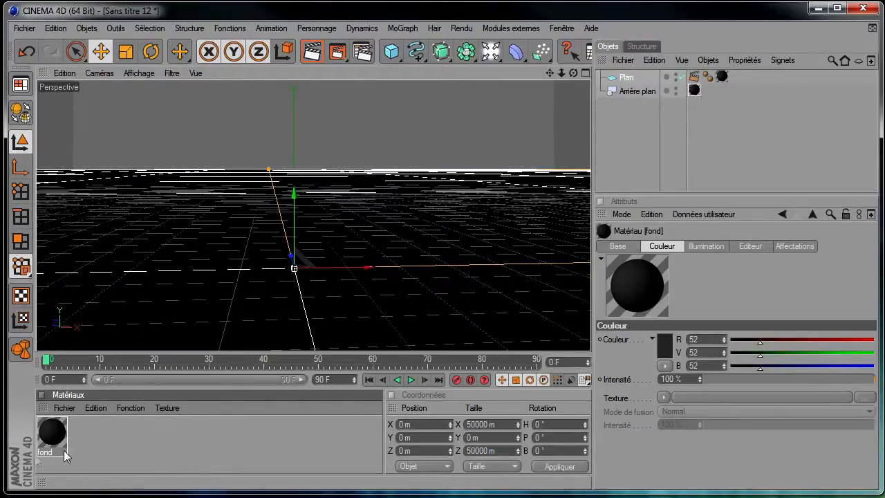
Step: Duplicate the fond material and delete the copy
left_click_drag(54, 445, 80, 448, "ctrl")
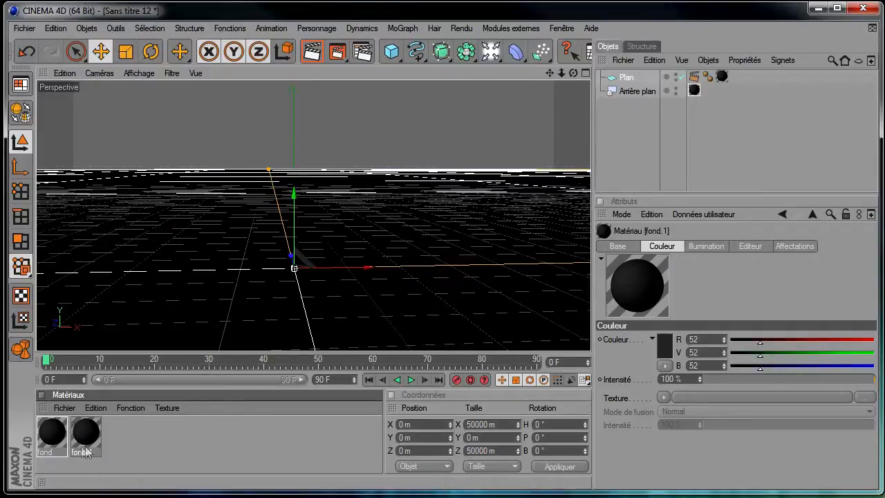
left_click(143, 438)
left_click(87, 434)
key("Delete")
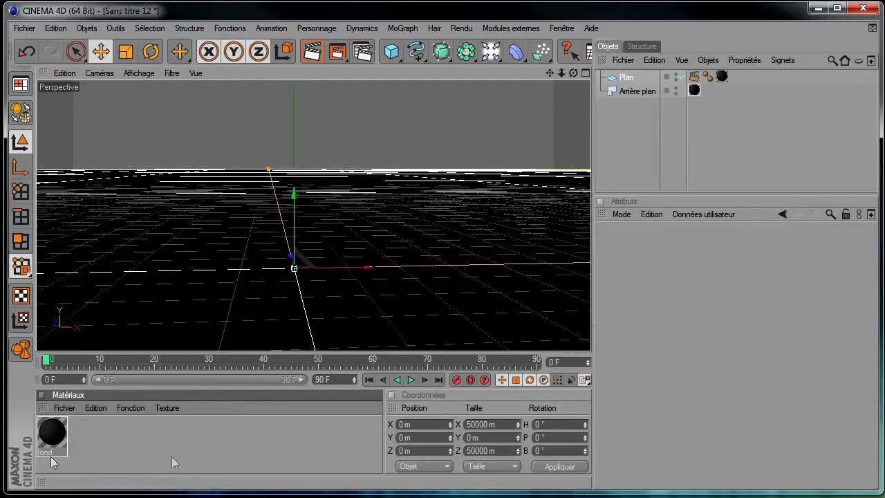
Step: Deselect all objects and disable Eclairage auto in the render settings options
left_click(613, 132)
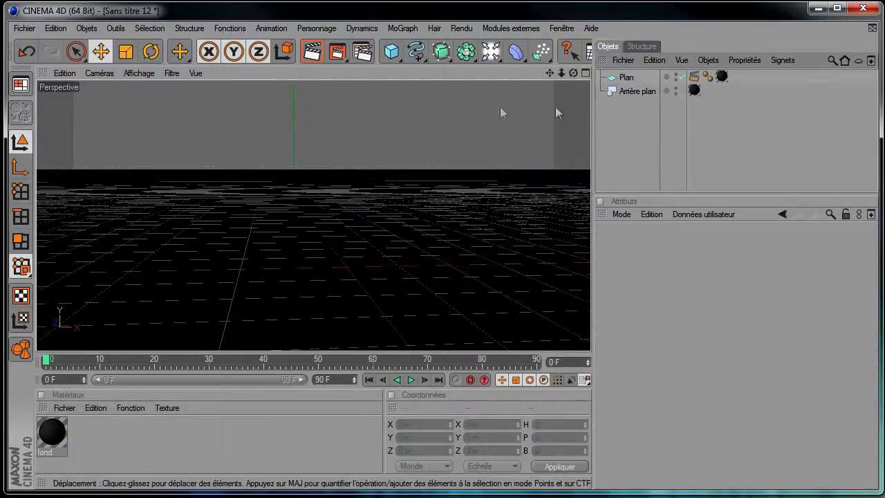
left_click(363, 51)
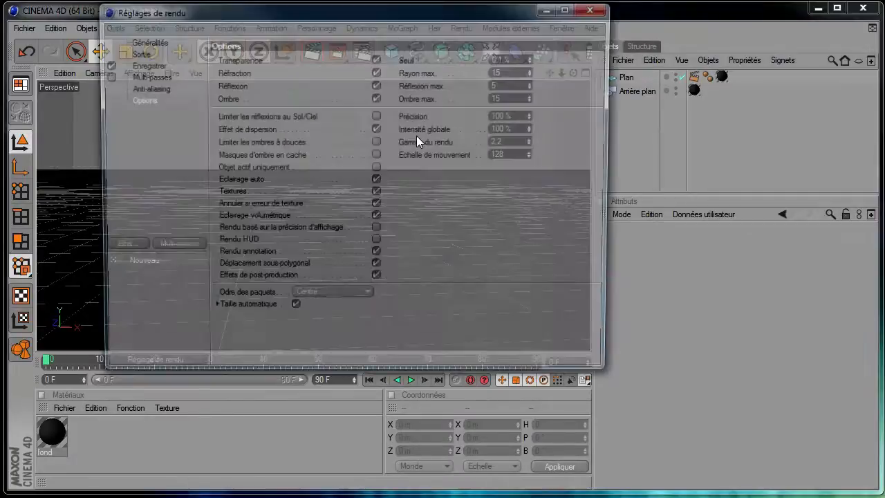
left_click(378, 177)
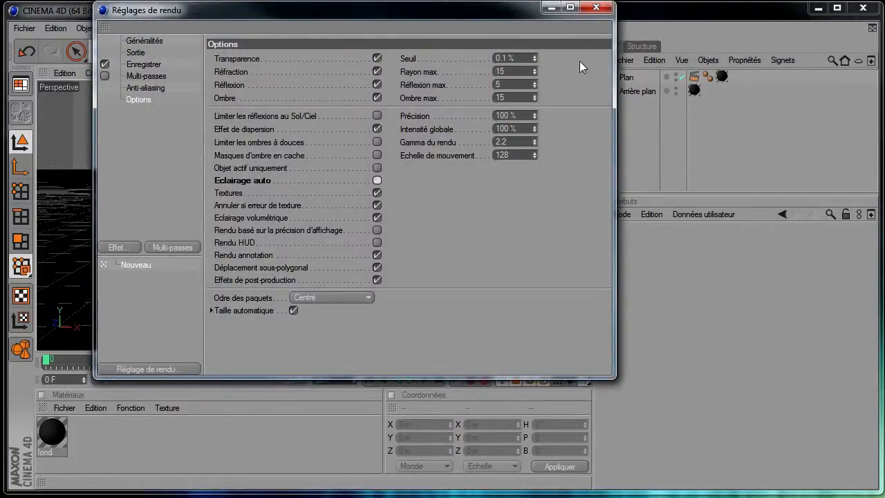
left_click(596, 7)
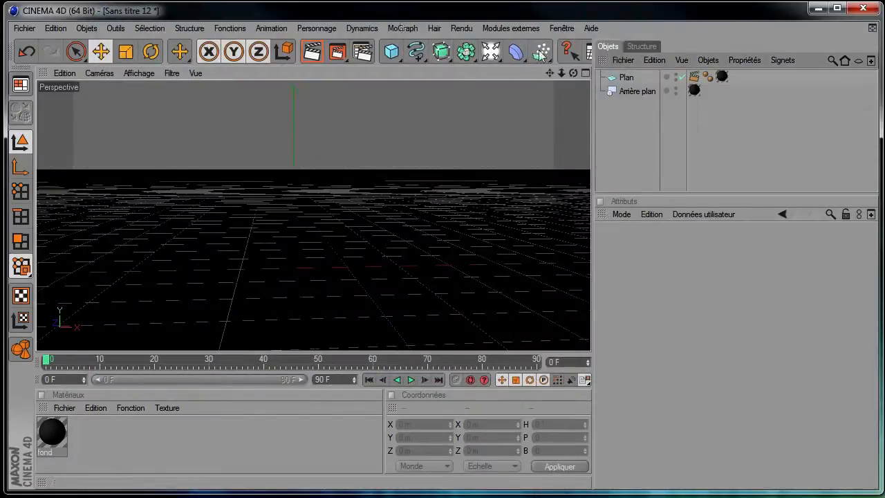
Step: Merge the helloluxx_lightdome preset scene and select the Light Dome object to show its controls
middle_click_drag(375, 58, 290, 73)
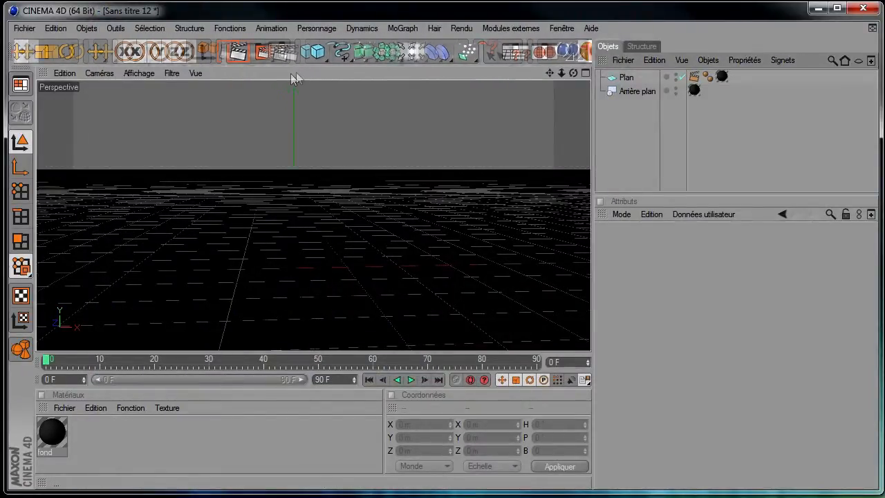
left_click(563, 53)
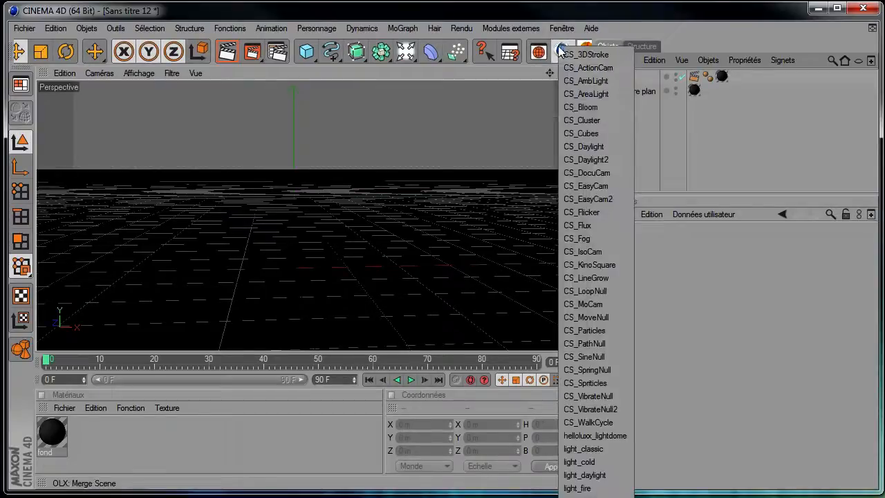
left_click(595, 437)
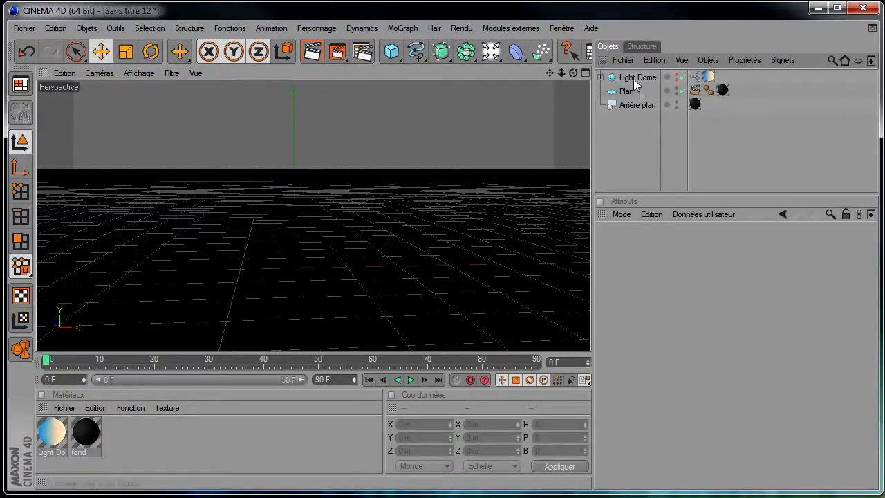
left_click(628, 79)
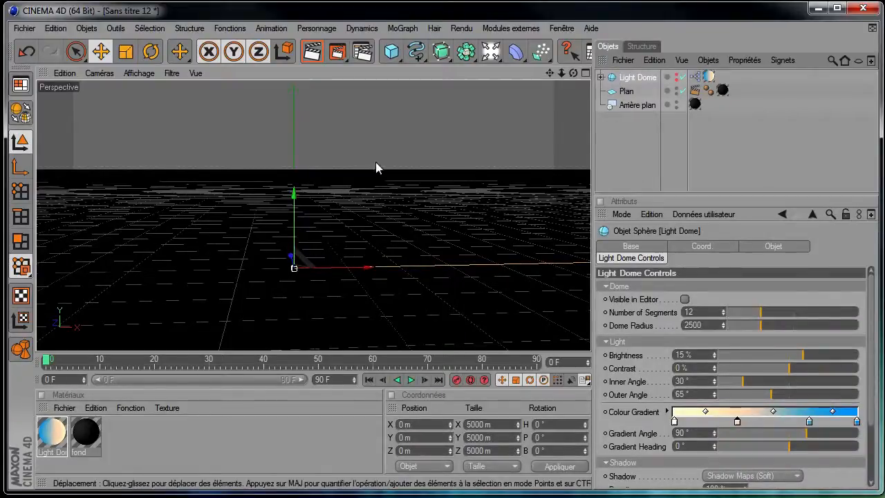
Step: Add a sphere at the origin and test-render the scene in the viewport from two different angles
left_click(391, 51)
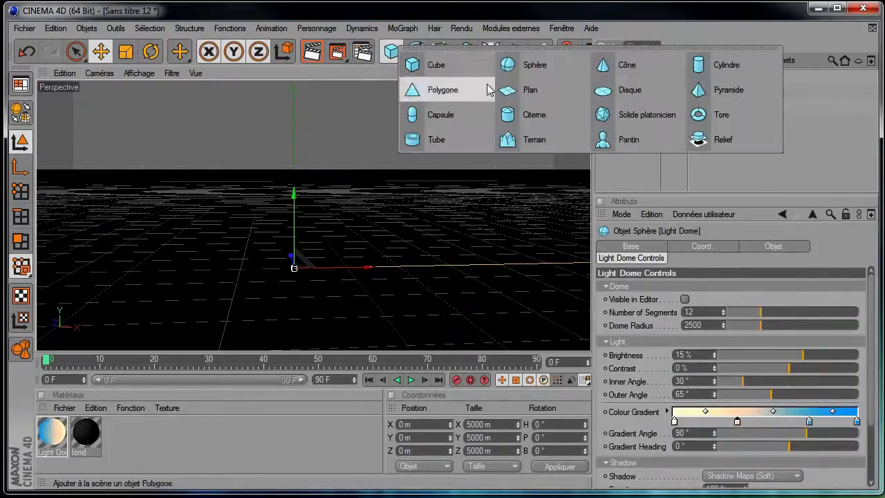
left_click(536, 64)
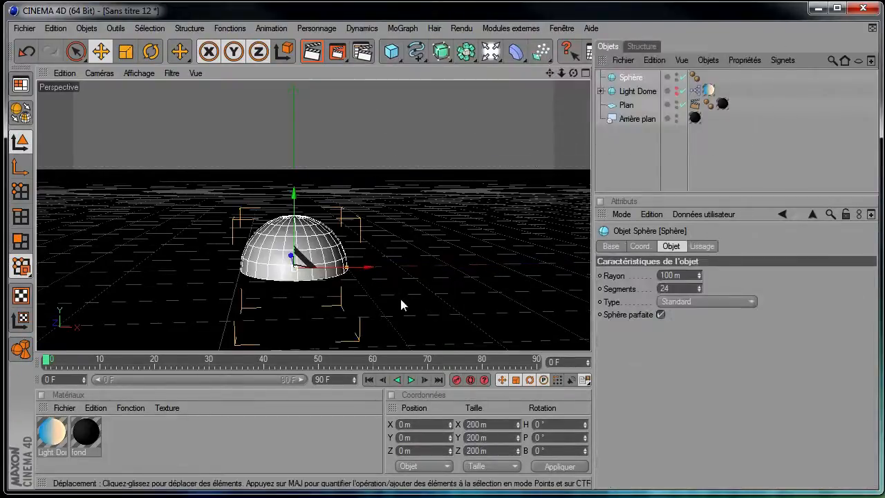
left_click(312, 52)
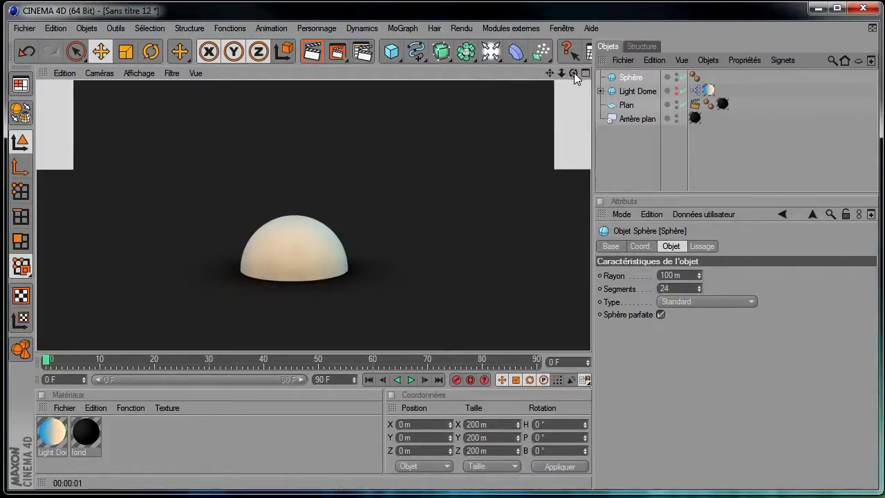
left_click_drag(574, 73, 392, 114)
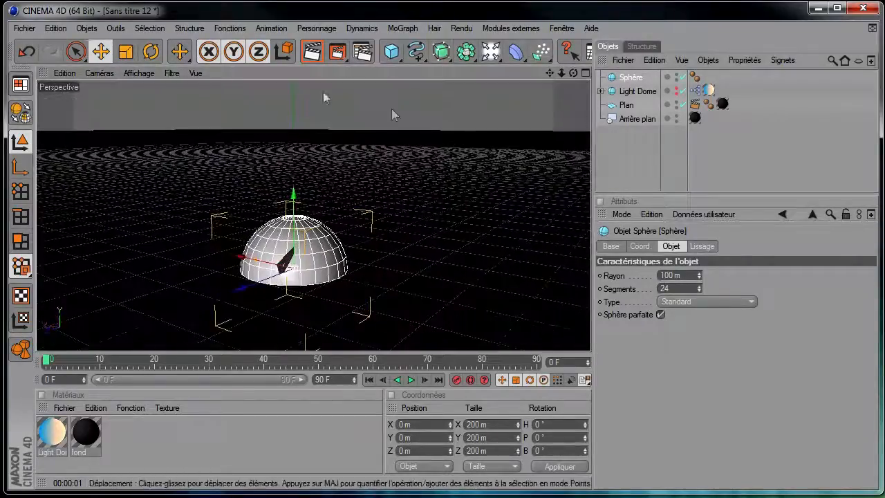
left_click(311, 51)
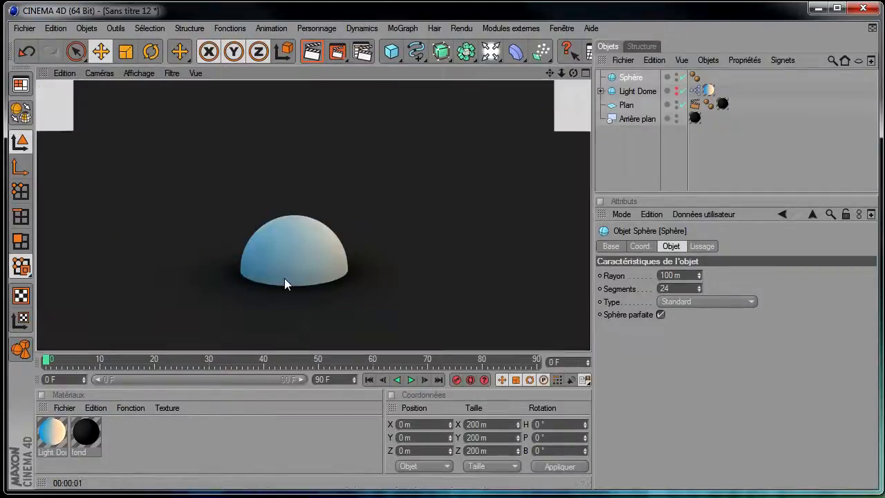
Step: Recolour the second knot of the Light Dome's Colour Gradient to pure white (255, 255, 255)
left_click(47, 434)
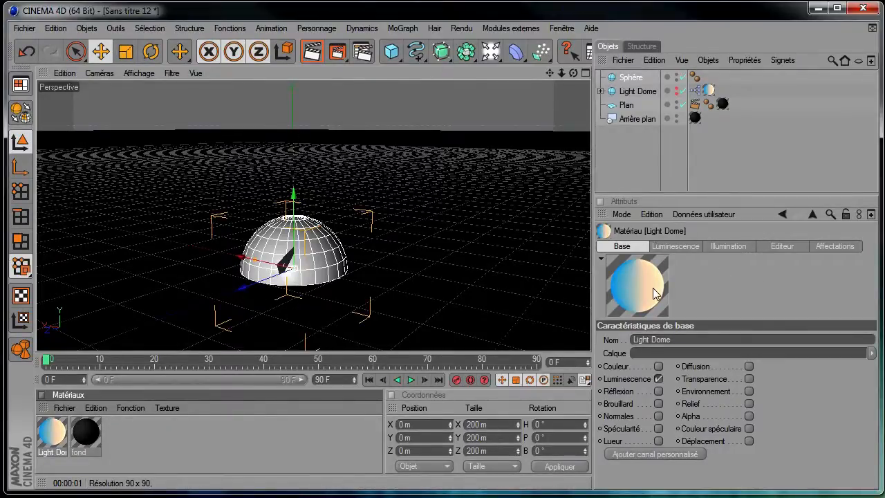
left_click(637, 90)
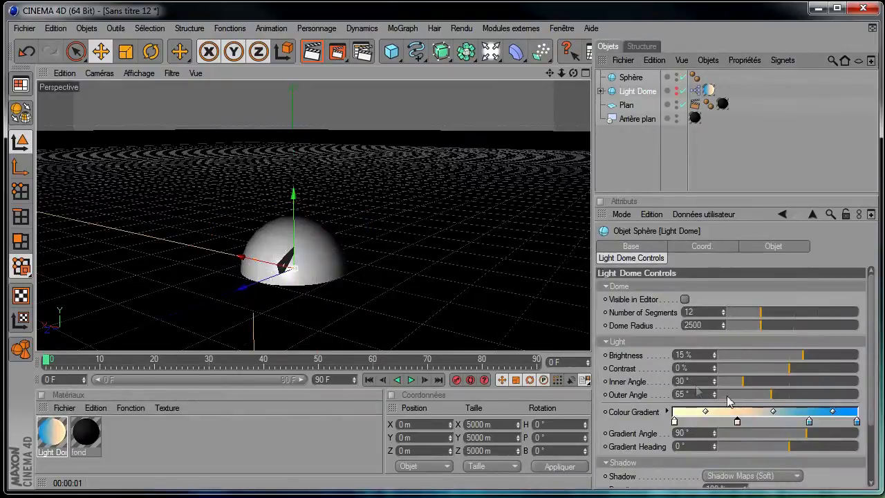
left_click_drag(573, 73, 720, 366)
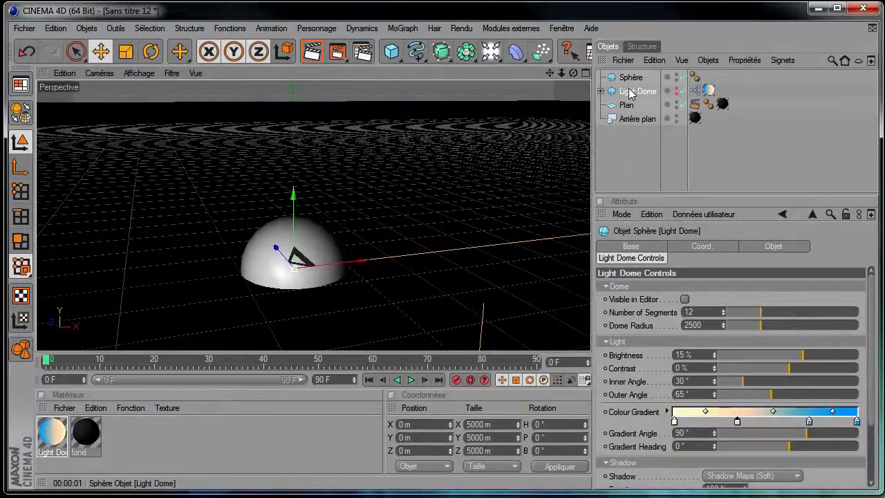
left_click(617, 261)
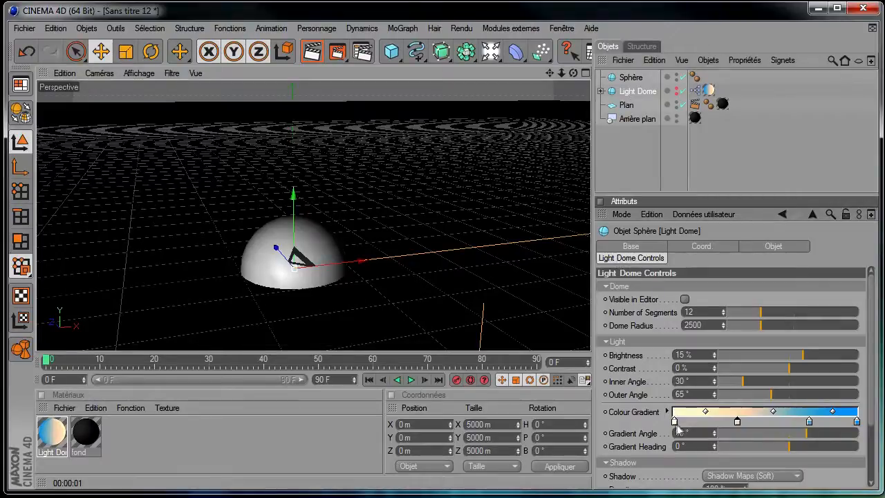
left_click(737, 422)
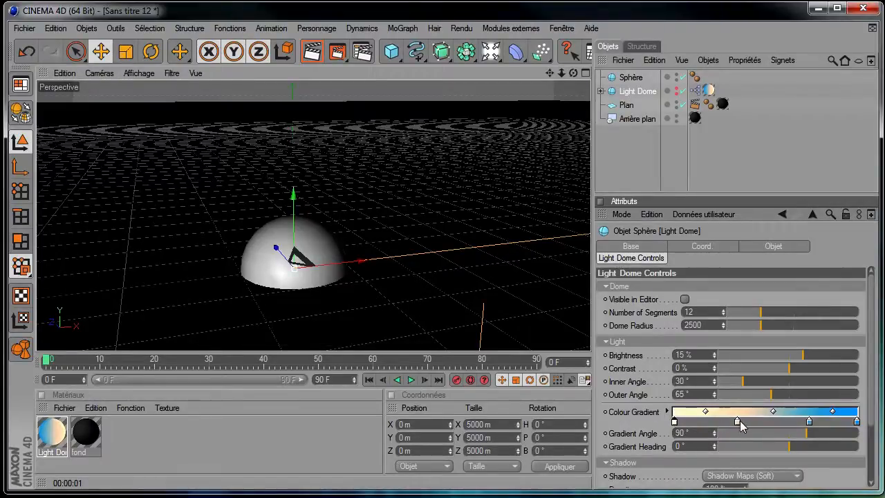
double_click(737, 421)
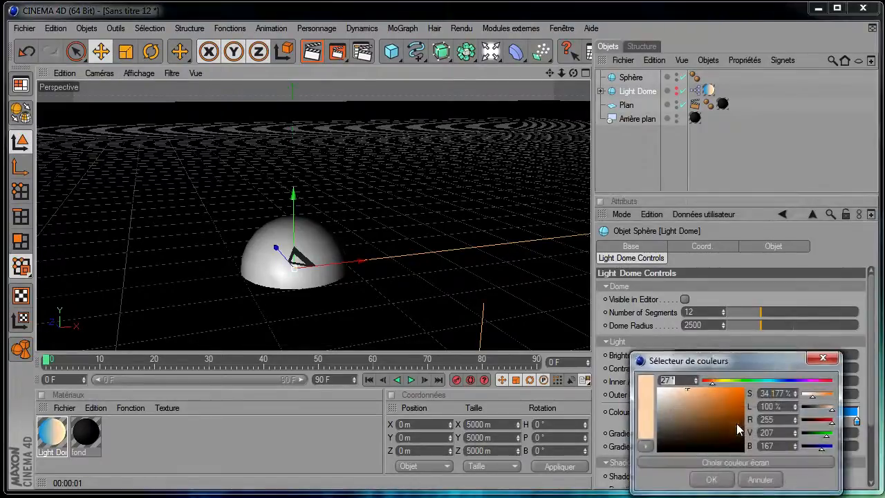
left_click_drag(682, 392, 641, 385)
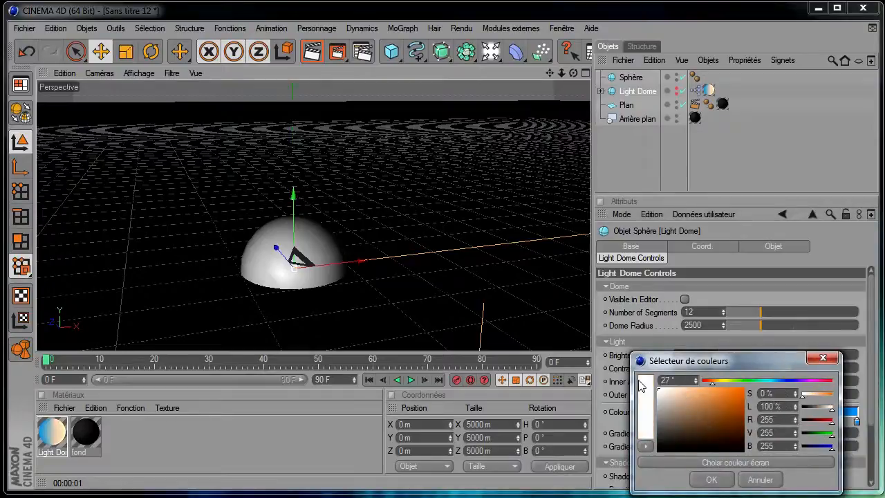
left_click(711, 479)
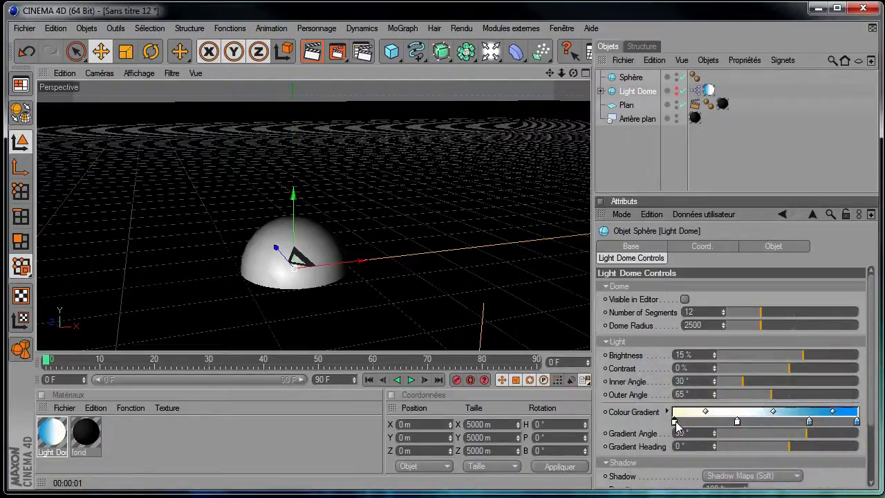
Step: Change the first knot of the Light Dome's Colour Gradient to pure white and test-render the view
double_click(676, 422)
left_click_drag(625, 402, 564, 367)
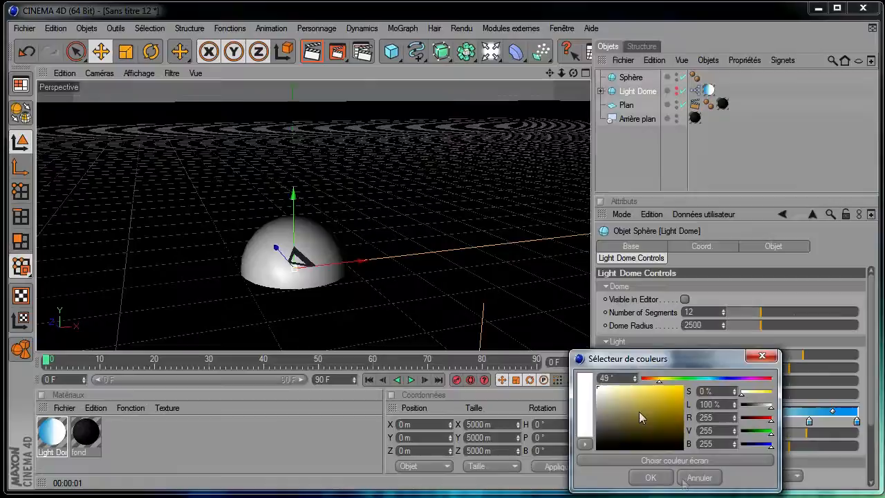
left_click(659, 479)
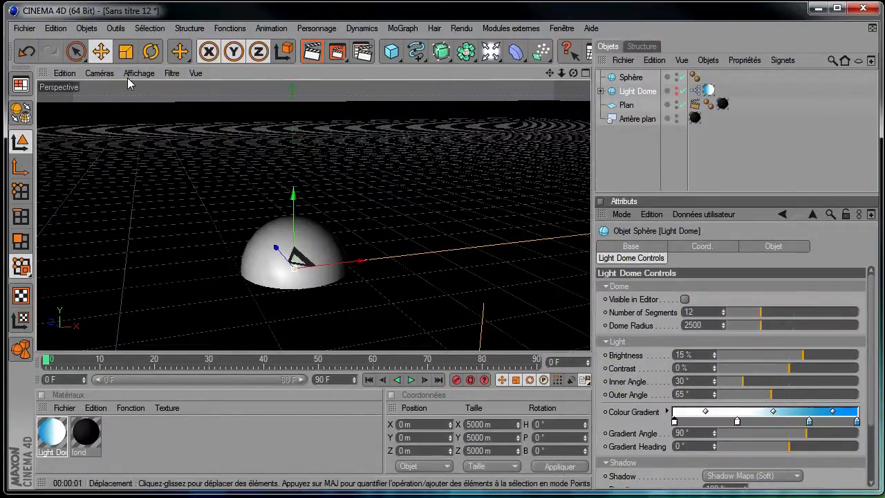
left_click(312, 50)
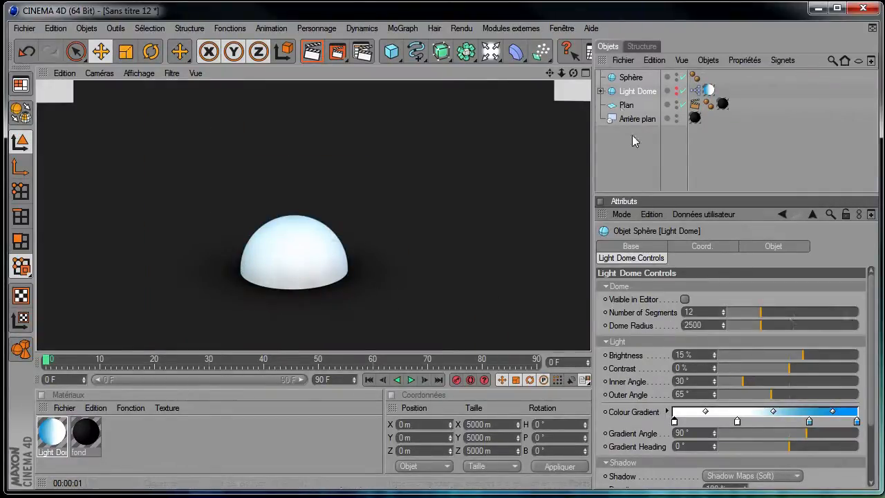
Step: Set the Light Dome's Dome Radius to 5000 and test-render the scene from a more distant angle
left_click(625, 92)
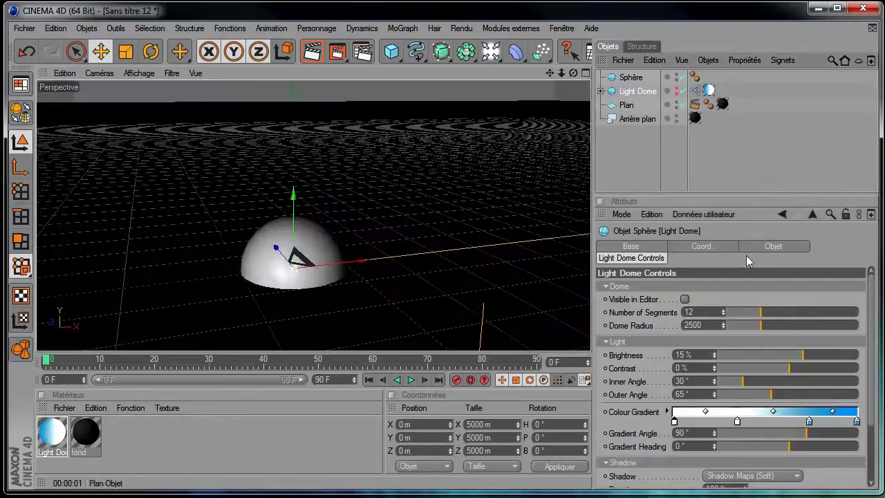
double_click(708, 328)
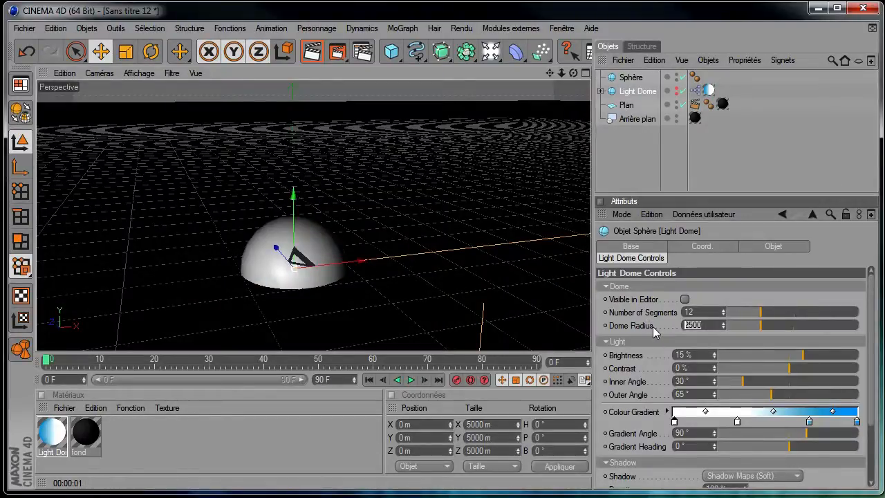
type("5000")
key("Return")
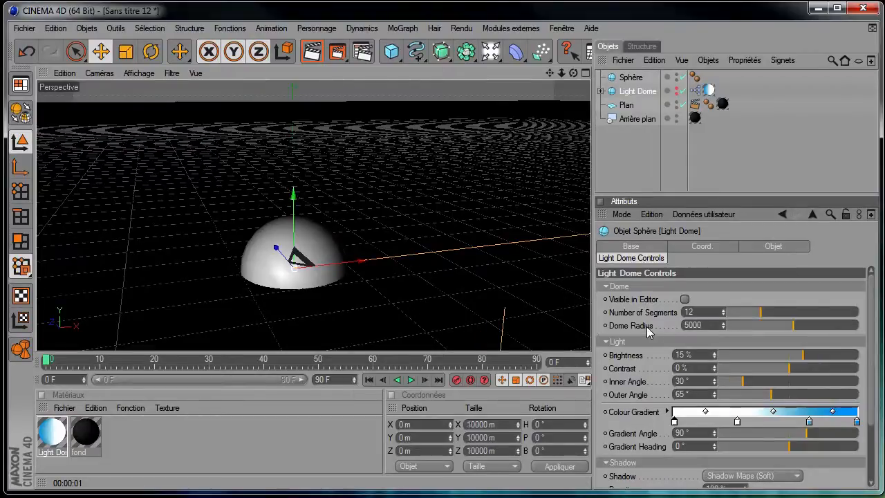
left_click_drag(563, 72, 591, 351)
left_click_drag(573, 74, 591, 352)
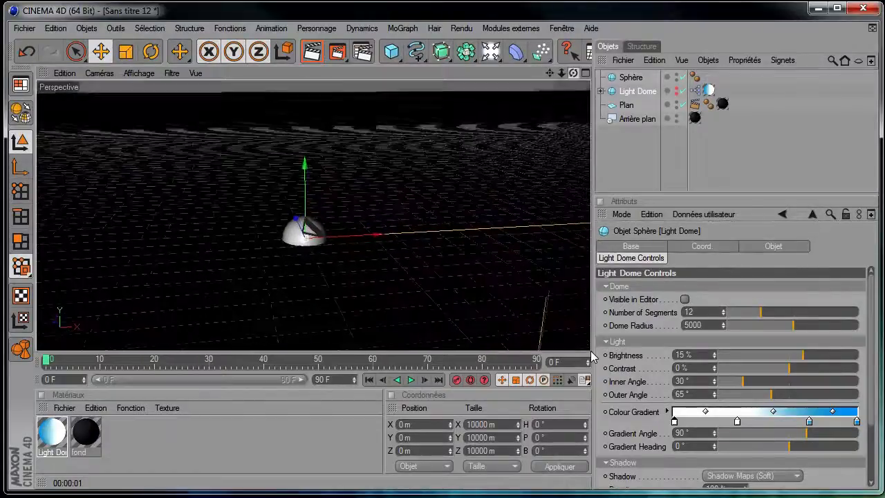
left_click(312, 52)
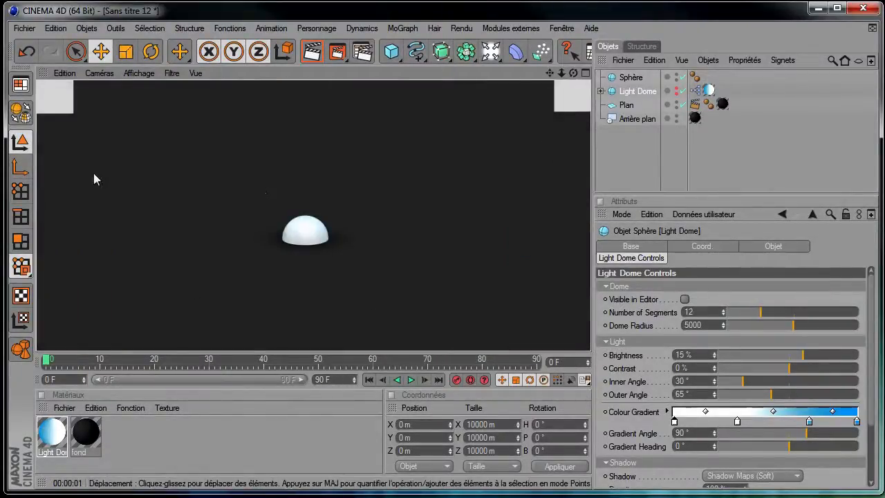
Step: Delete the test sphere from the scene
left_click(630, 78)
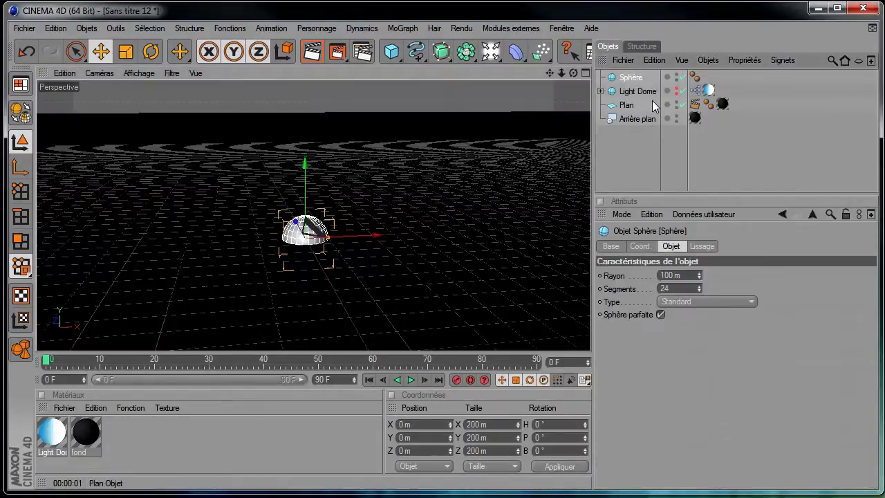
key("Delete")
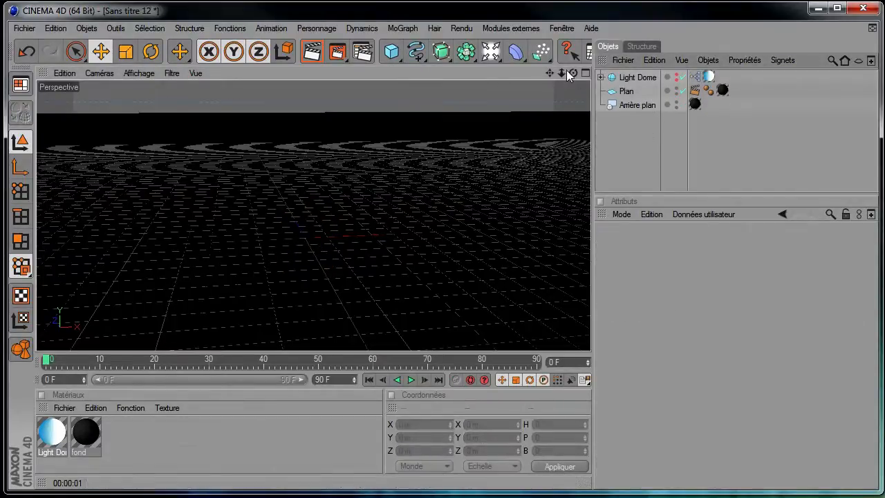
left_click_drag(573, 73, 571, 90)
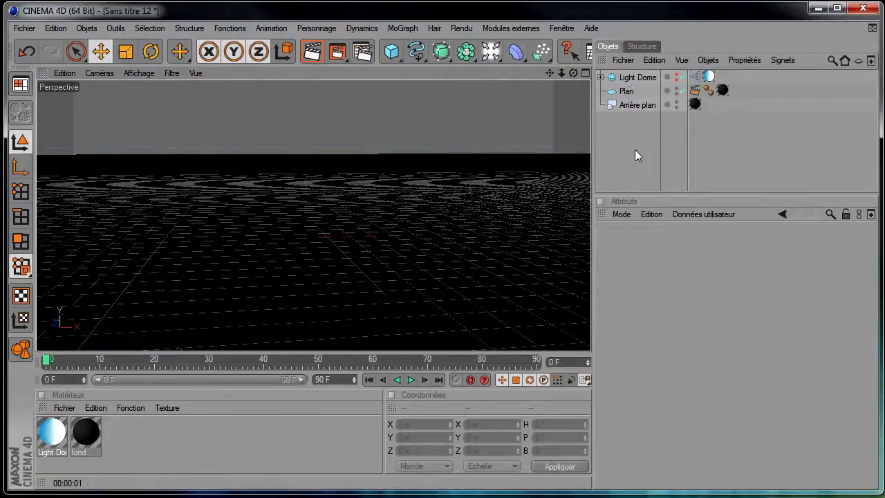
Step: Group the Light Dome, Plan and Arrière plan objects together and rename the group decor
left_click_drag(617, 148, 643, 80)
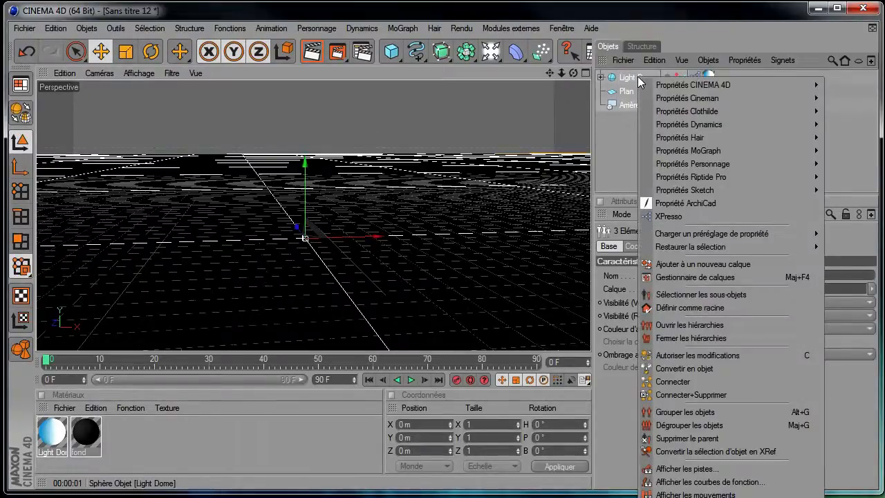
left_click(681, 413)
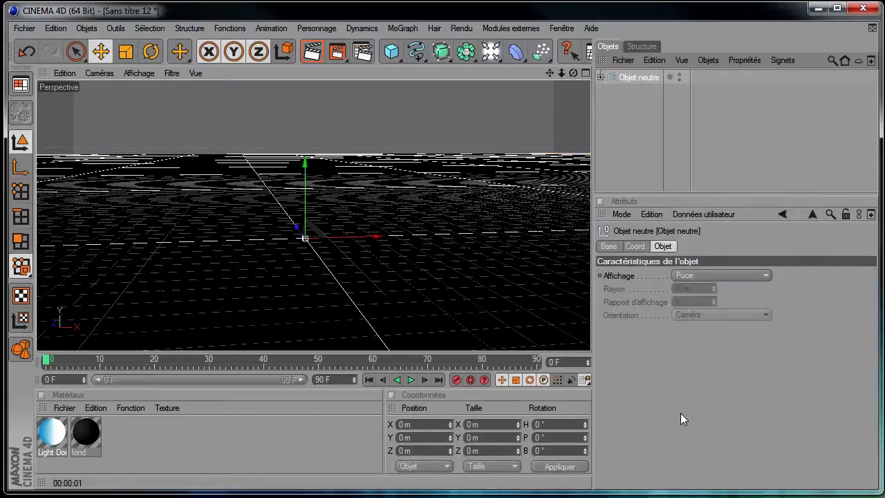
double_click(635, 78)
type("decor")
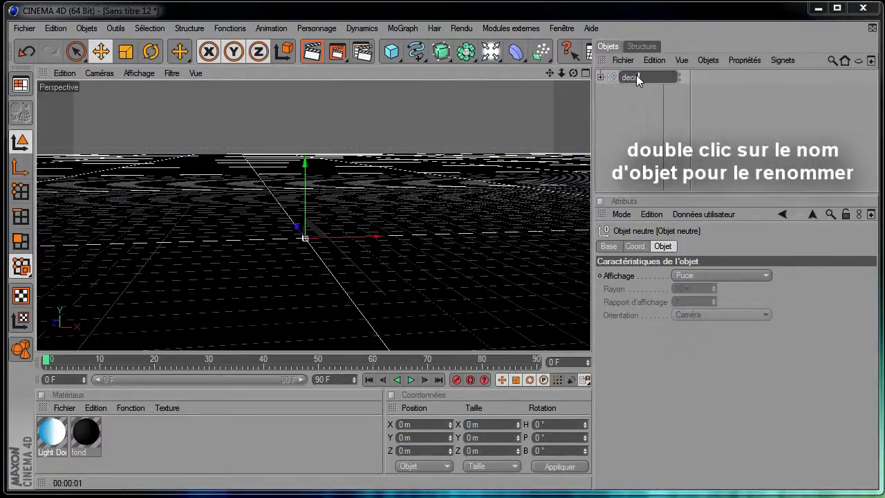
key("Return")
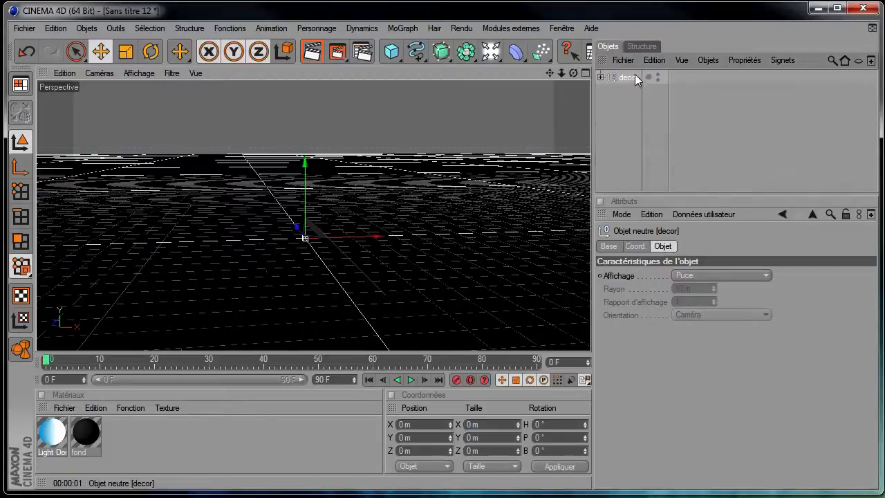
left_click(598, 77)
left_click(598, 77)
left_click(621, 122)
left_click(96, 444)
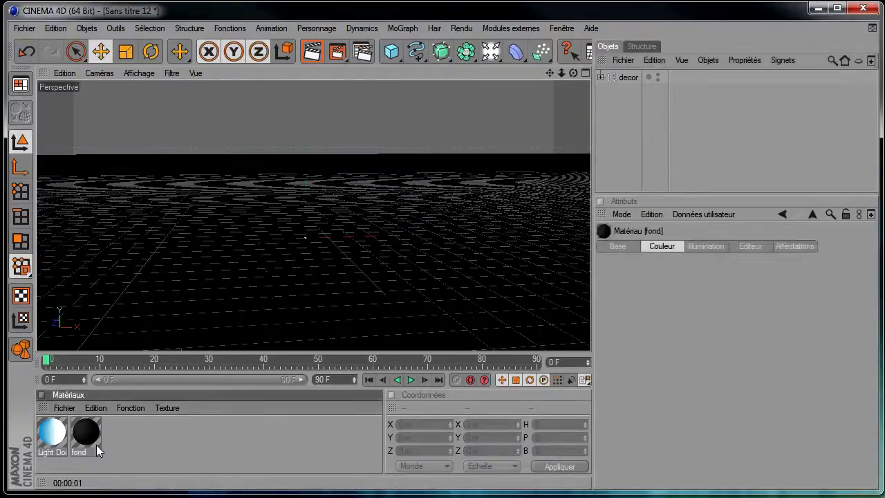
left_click(630, 80)
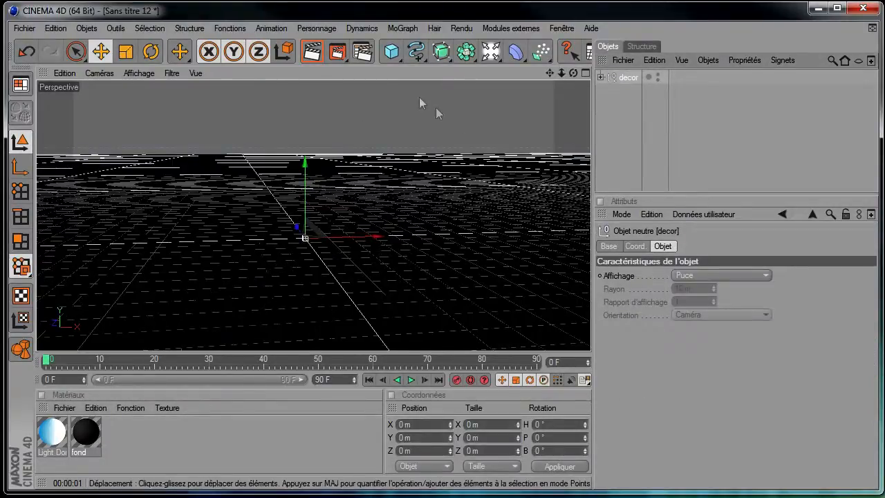
Step: Add a MoGraph text object to the scene and set its Profondeur to 60
left_click(408, 27)
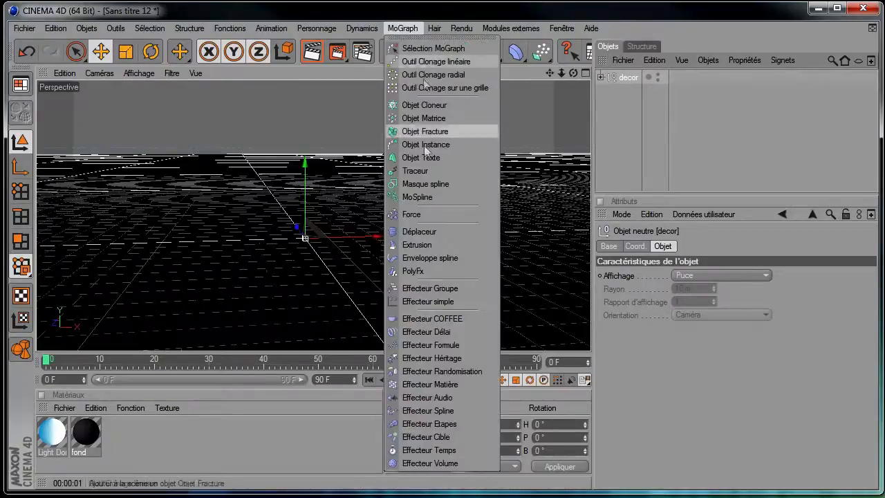
left_click(429, 158)
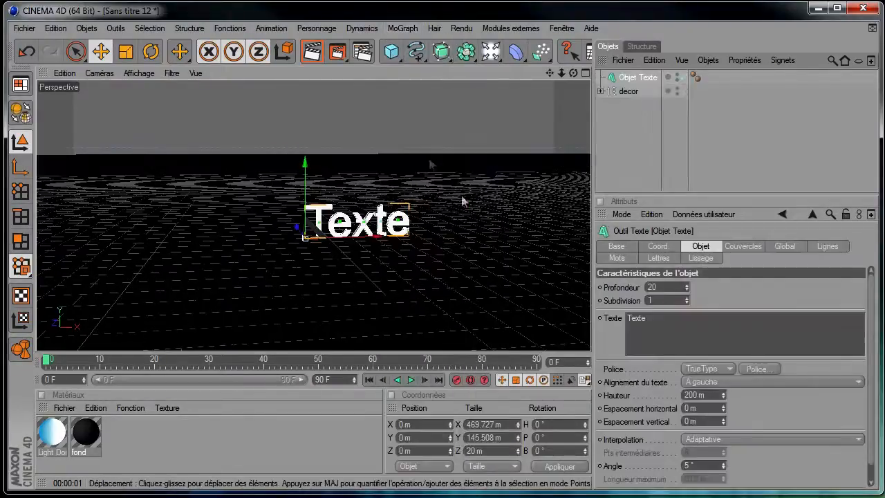
left_click(676, 287)
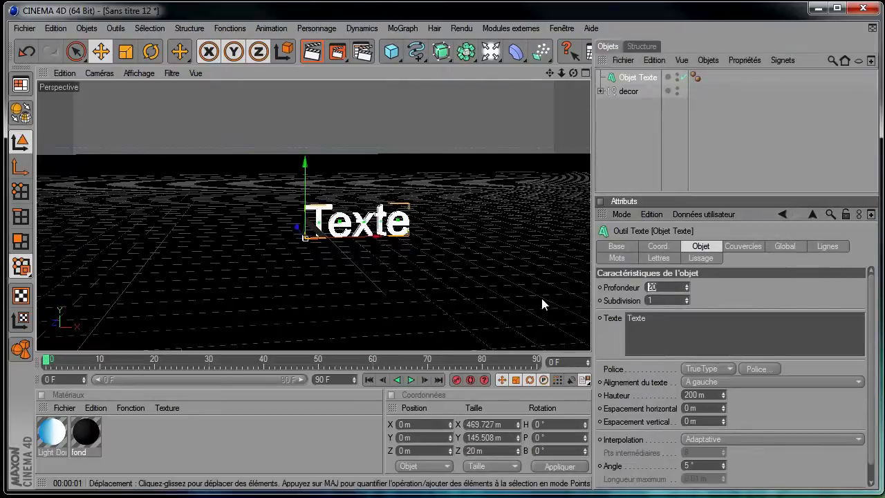
type("60")
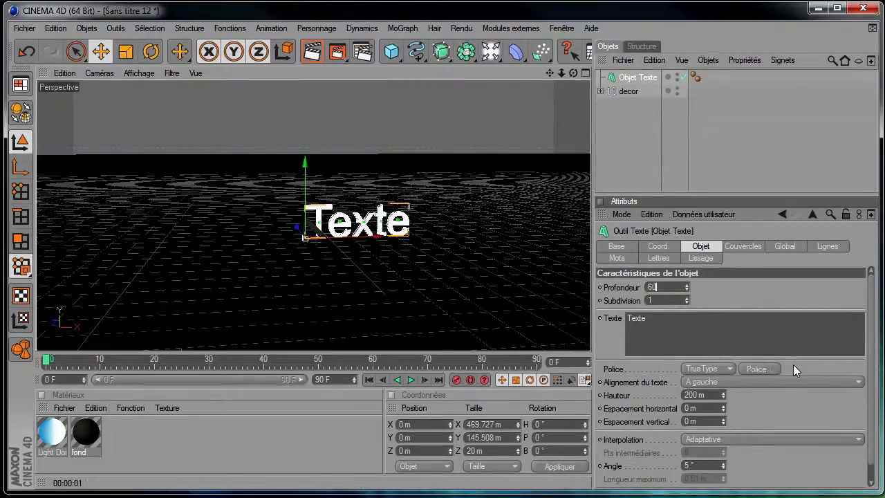
Step: Change the text object's font to Guardian in the Développé style
left_click(759, 369)
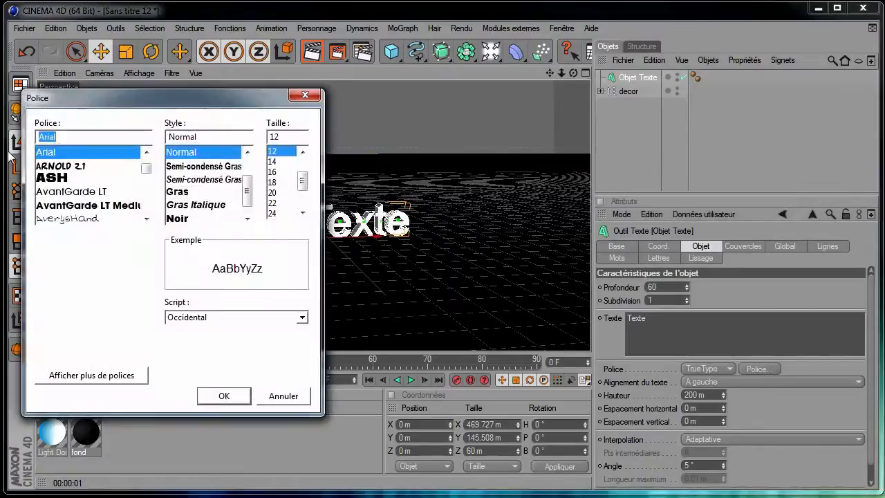
type("gu")
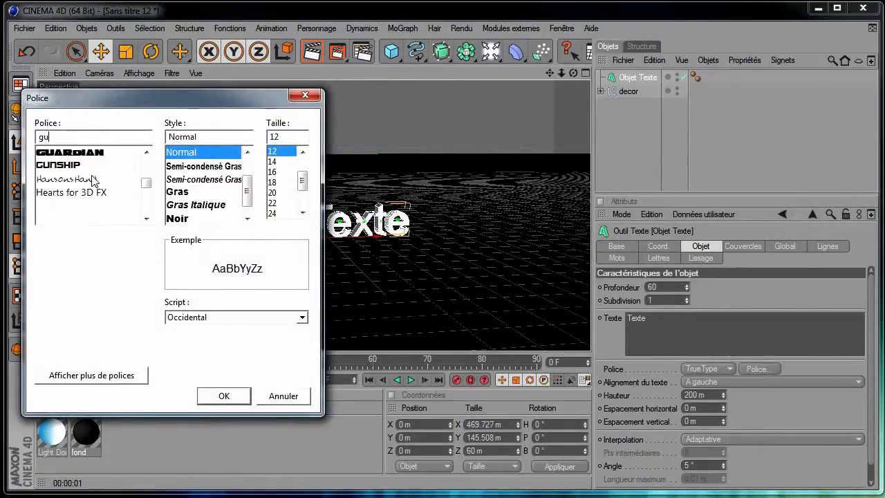
left_click(79, 154)
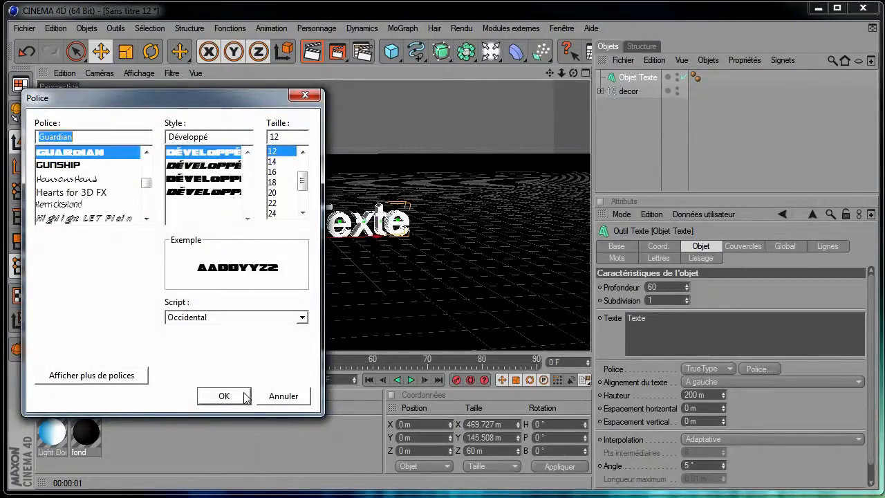
left_click(224, 397)
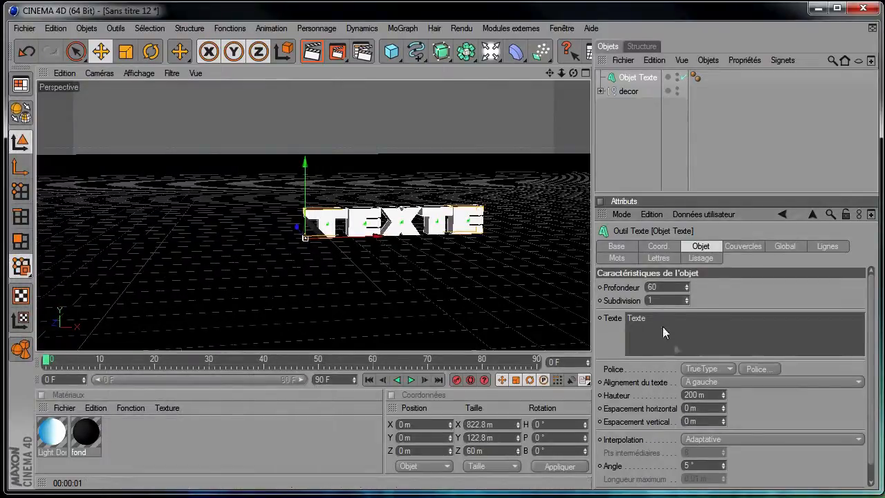
Step: Set both the Début and Fin caps of the text object to Couvercle et biseau
left_click(744, 246)
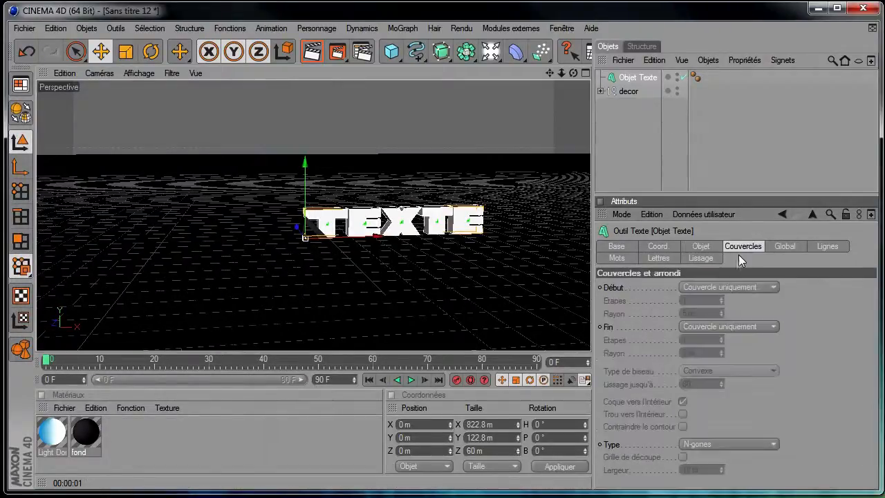
left_click(723, 286)
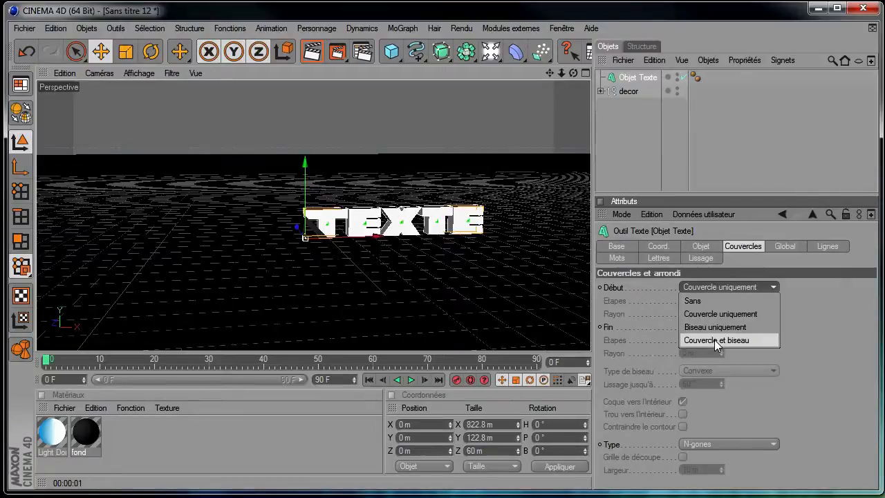
left_click(714, 339)
left_click(750, 327)
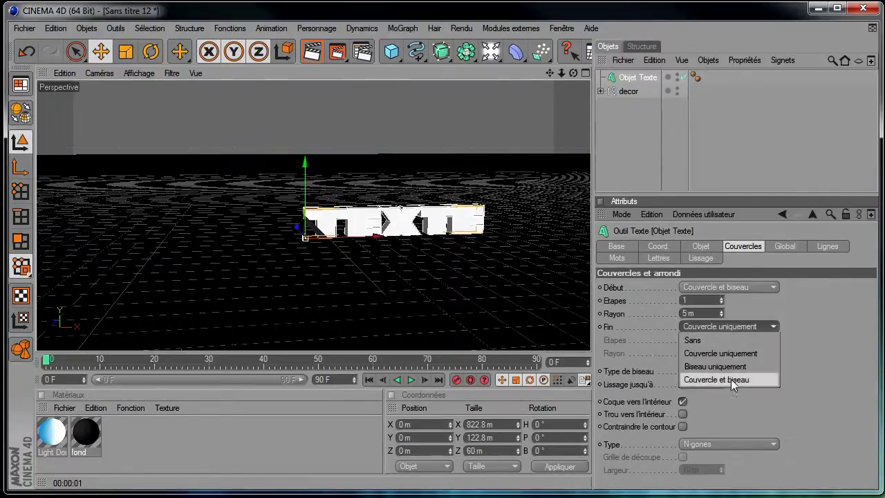
left_click(735, 379)
Step: Set the start and end bevels of the text to 3 Etapes with a 1 m Rayon, and render the view
left_click(709, 300)
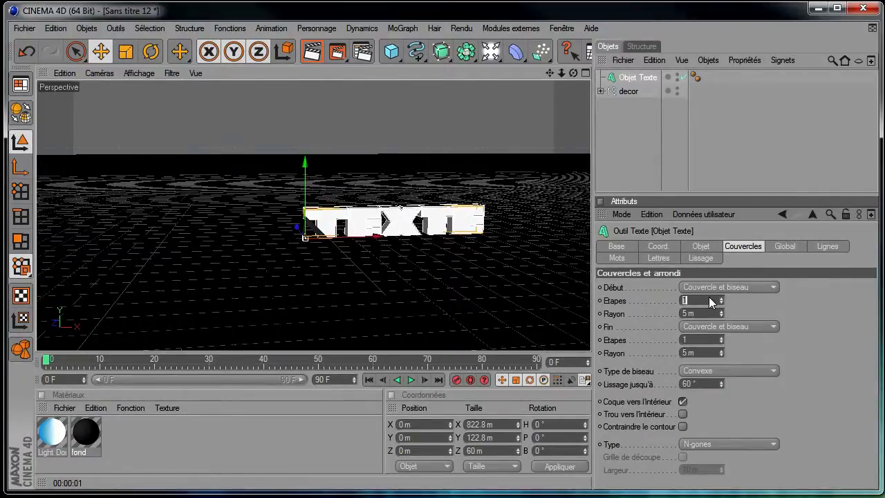
left_click(697, 314)
left_click(702, 341)
left_click(706, 352)
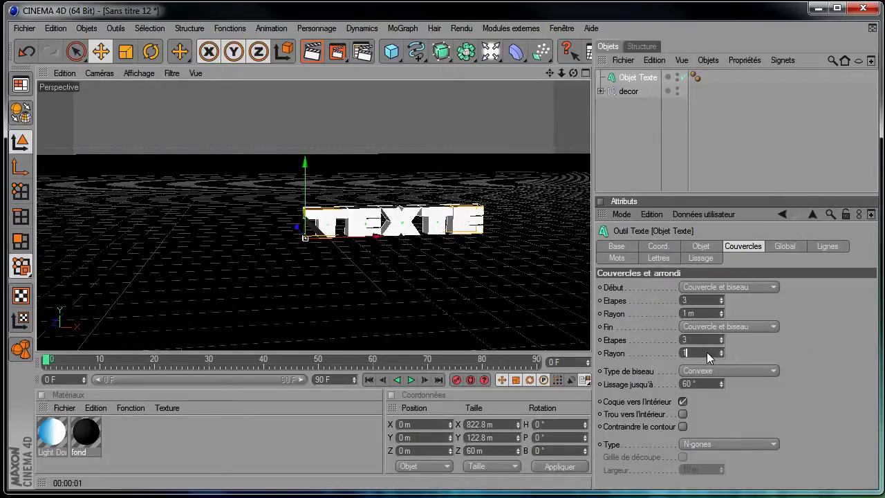
type("1")
key("Return")
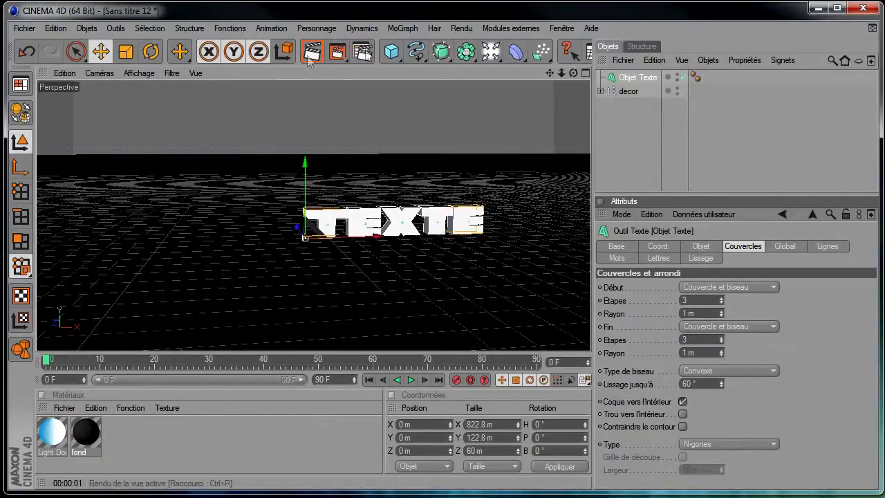
key("ctrl+r")
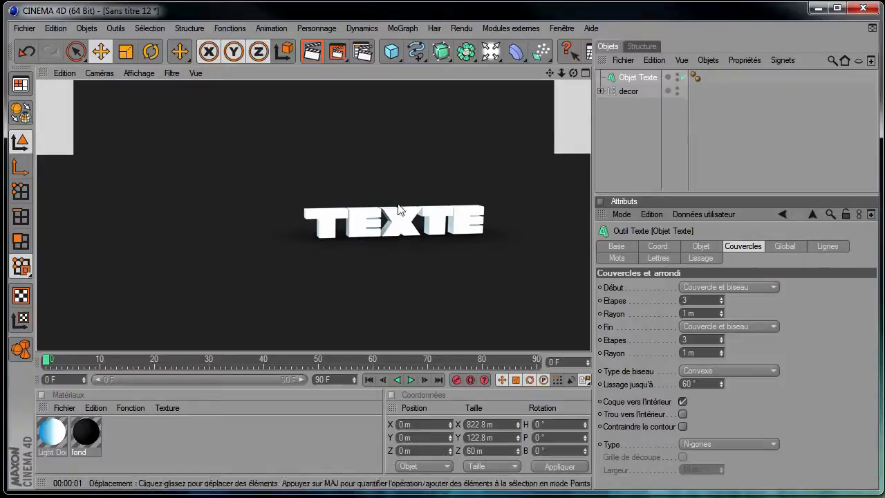
Step: Move the text object below the decor group in the object hierarchy
left_click(643, 78)
left_click_drag(642, 78, 636, 115)
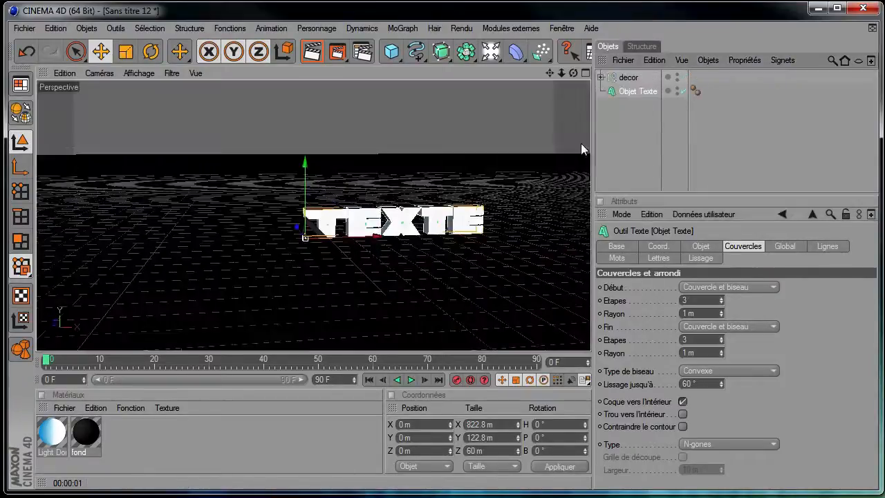
mouse_move(573, 74)
left_mouse_down()
mouse_move(591, 351)
mouse_move(565, 77)
left_mouse_up()
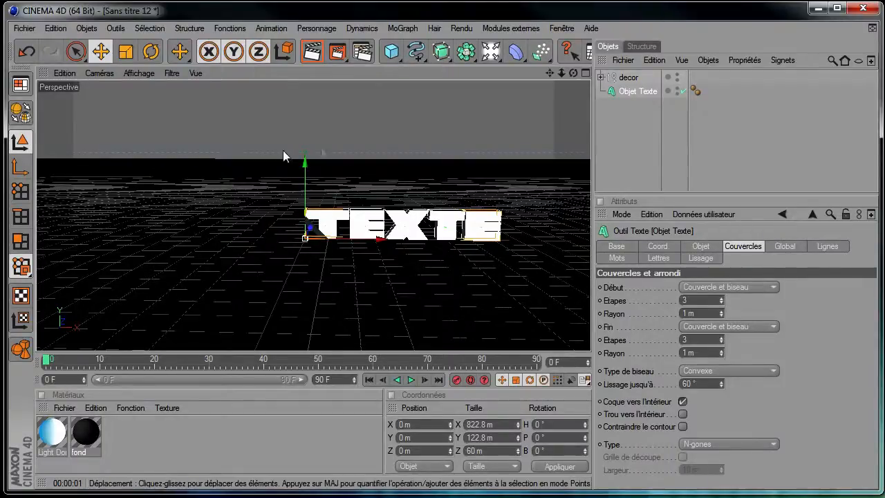
Step: Change the text object's wording to "rorschach" and deselect it
left_click(640, 92)
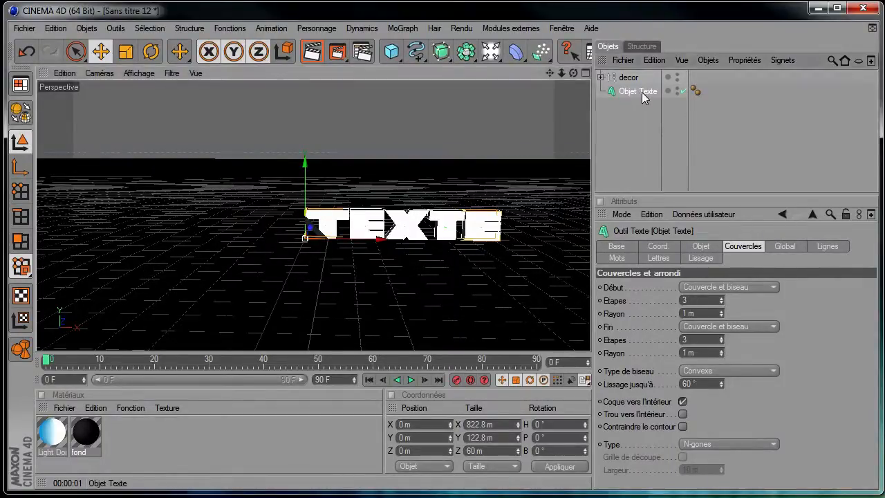
left_click(698, 246)
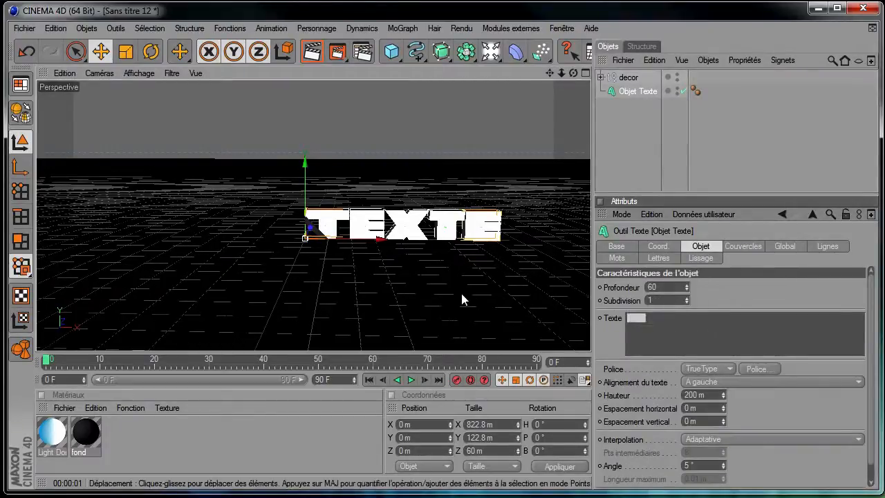
type("f")
type("orschach")
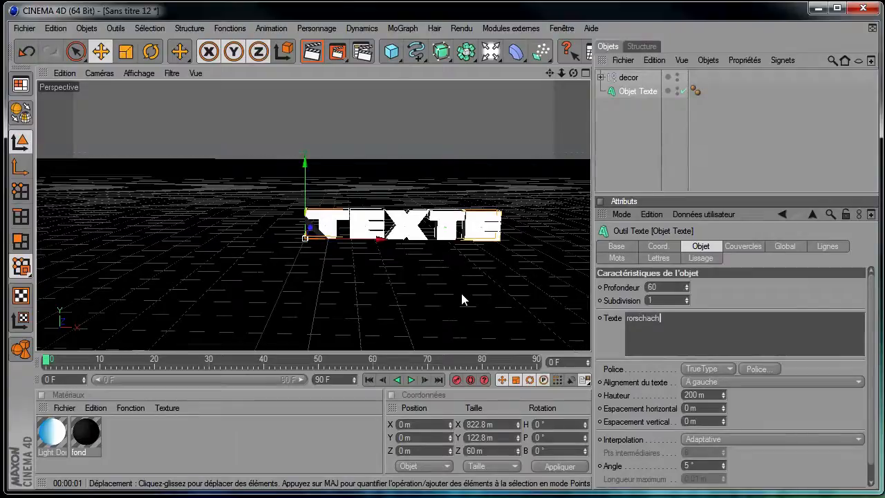
left_click(616, 163)
Step: Add a Tube primitive to the scene and set its Orientation to +Z
left_click(392, 52)
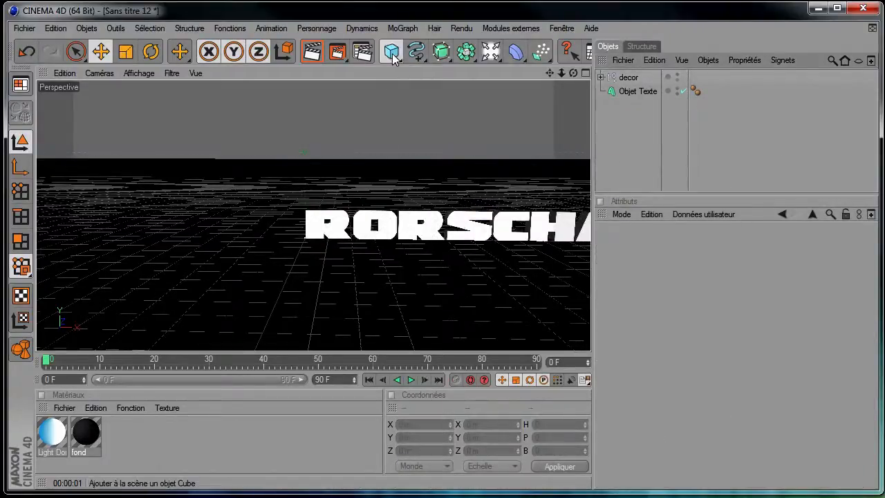
left_click(460, 140)
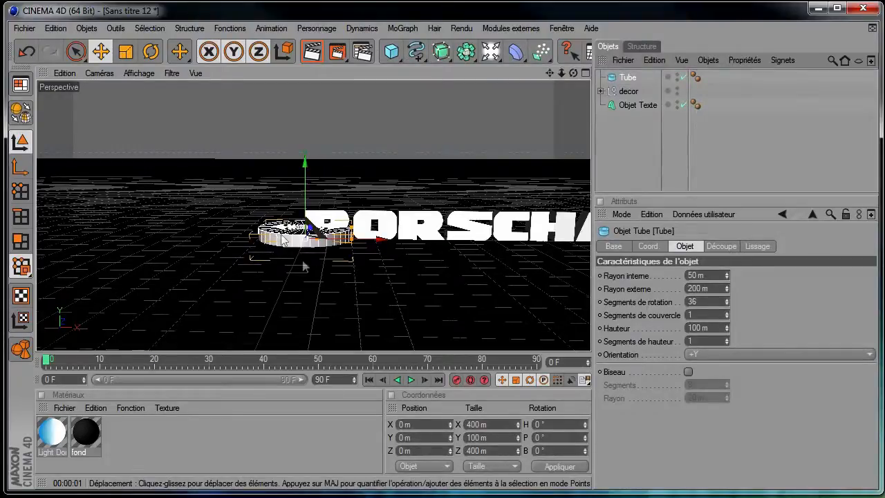
left_click_drag(573, 73, 590, 350)
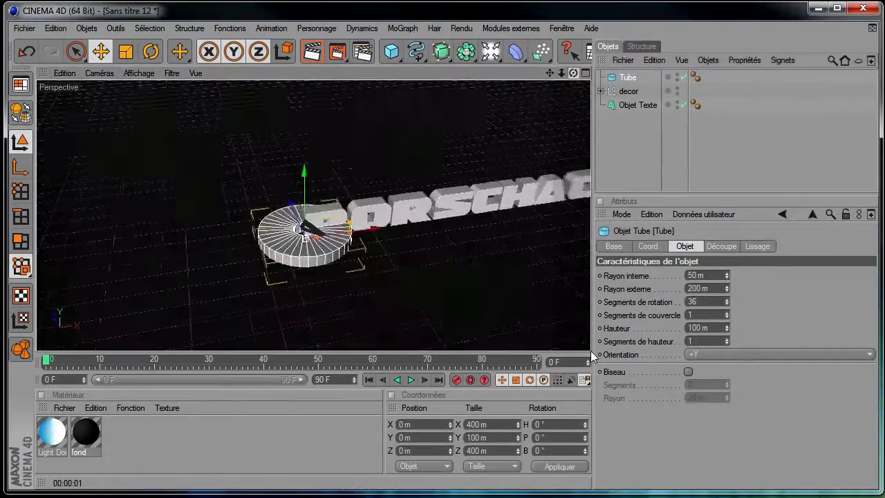
left_click(719, 354)
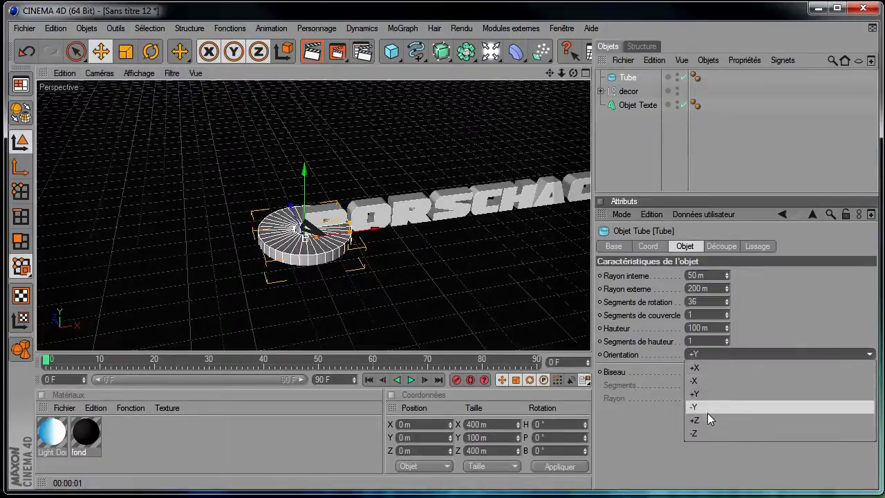
left_click(704, 418)
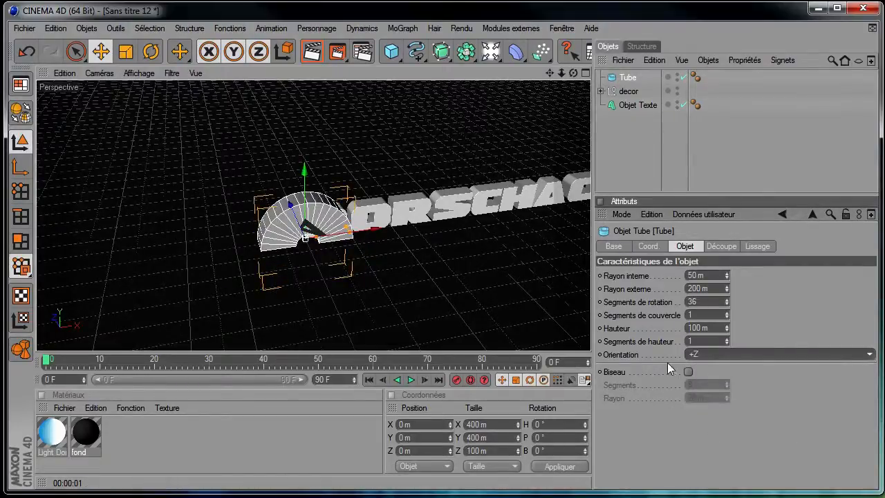
Step: Raise the tube in the front view to a Y position of about 59.8 m, behind the first letter
left_click_drag(573, 73, 591, 354)
left_click(586, 74)
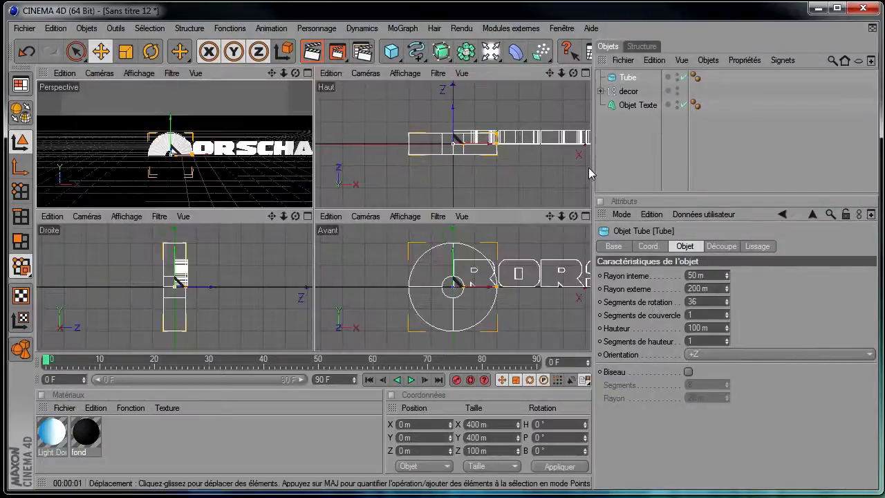
left_click(586, 217)
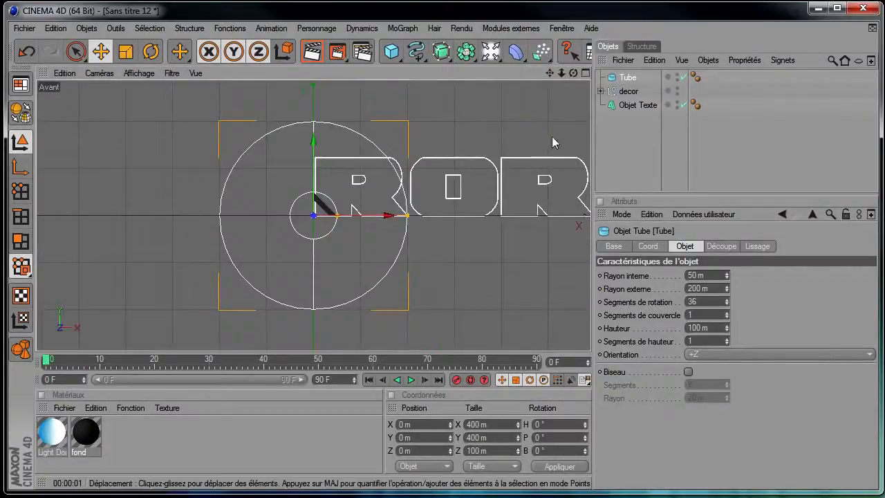
left_click_drag(591, 351, 591, 351)
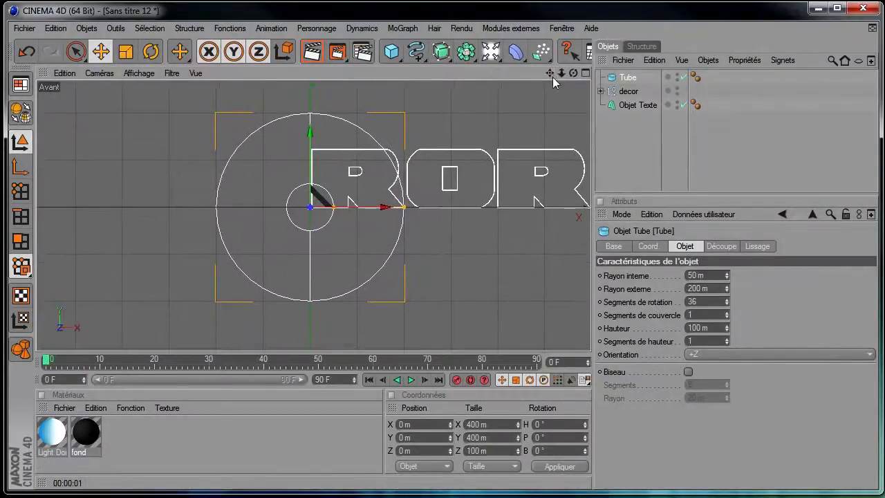
left_click_drag(562, 74, 591, 351)
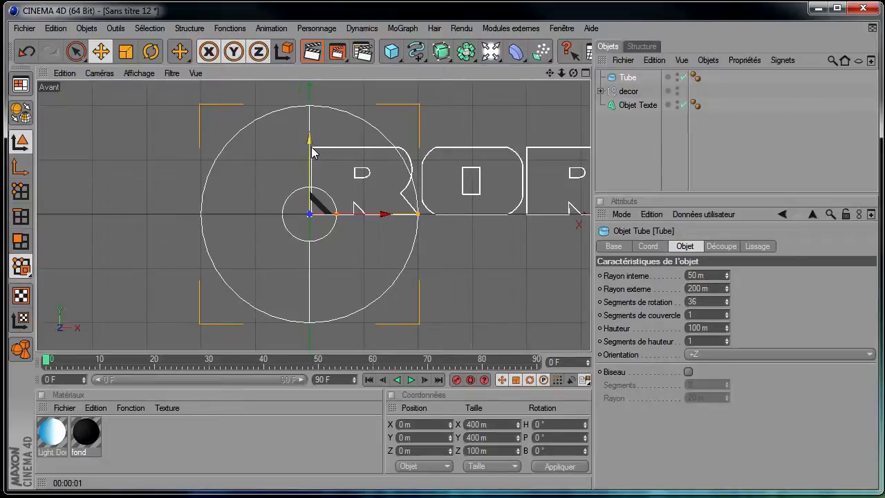
left_click_drag(311, 146, 311, 114)
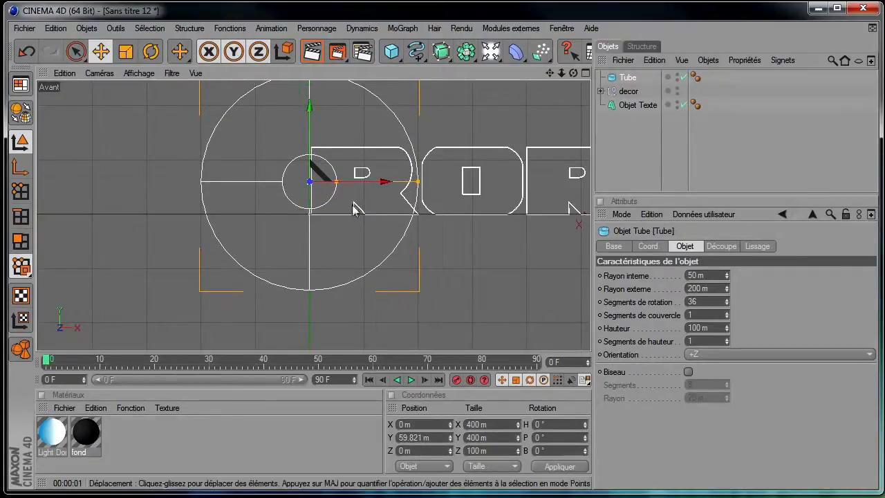
Step: Thin the tube into a ring with a Rayon externe of 150 m and a Rayon interne of 120 m
left_click_drag(336, 182, 384, 182)
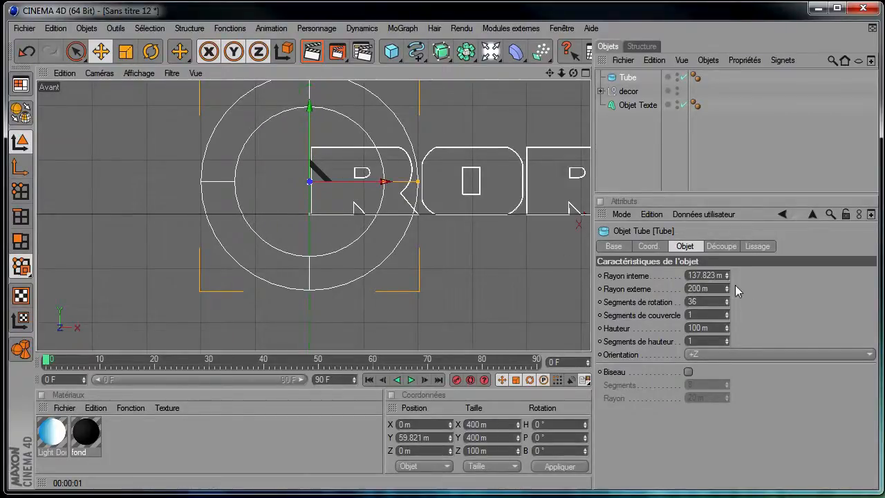
left_click(708, 287)
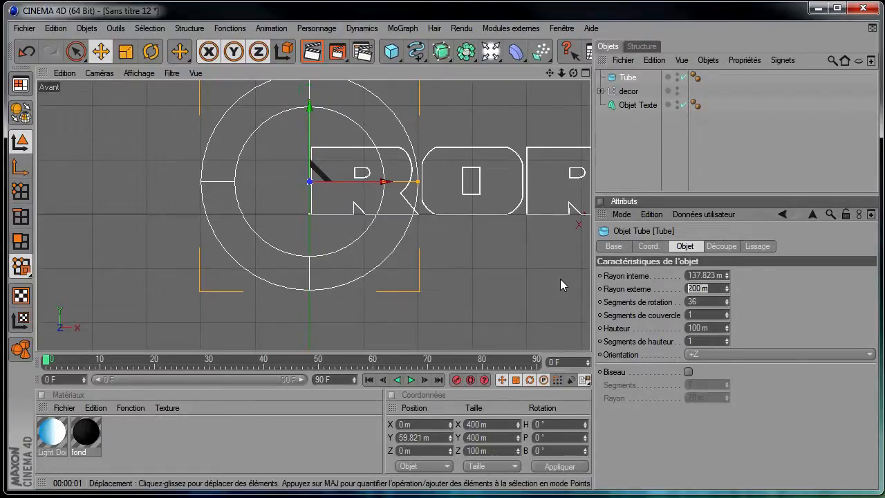
type("150")
key("Return")
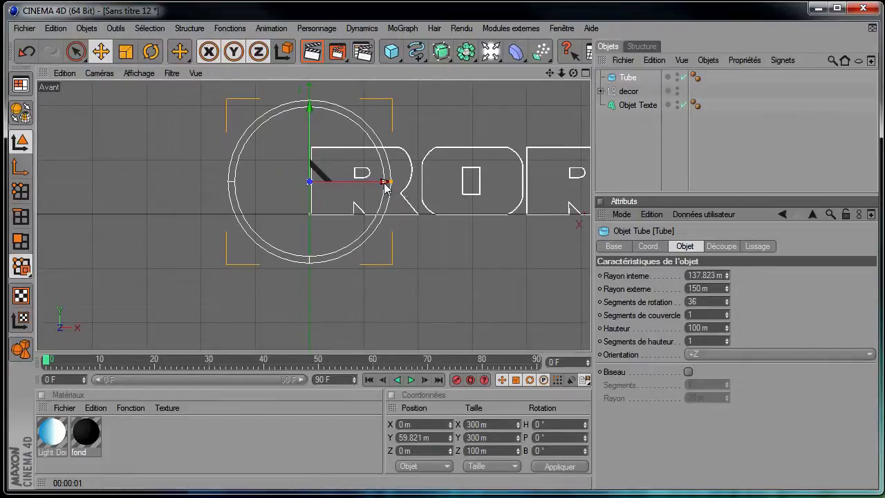
left_click_drag(380, 181, 378, 181)
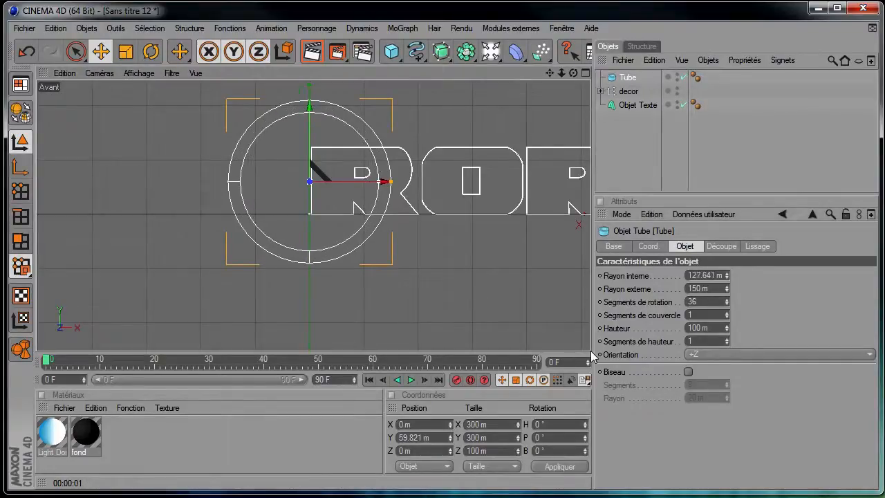
left_click(709, 275)
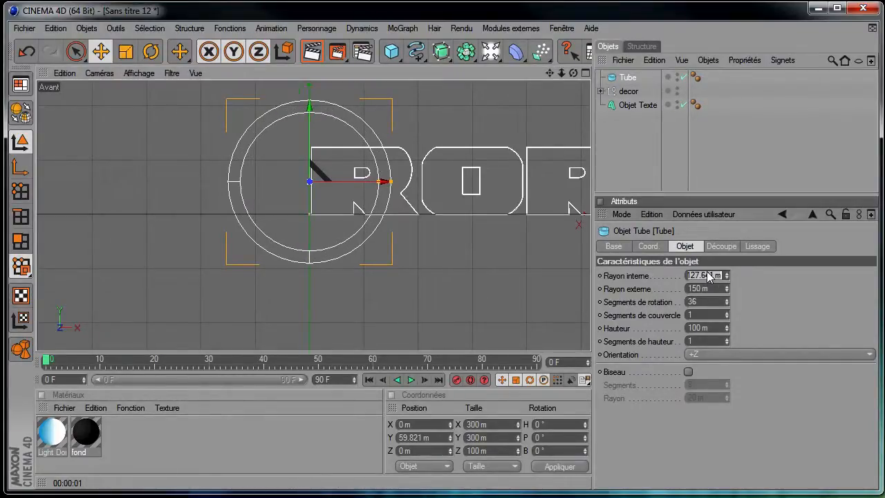
type("120")
key("Return")
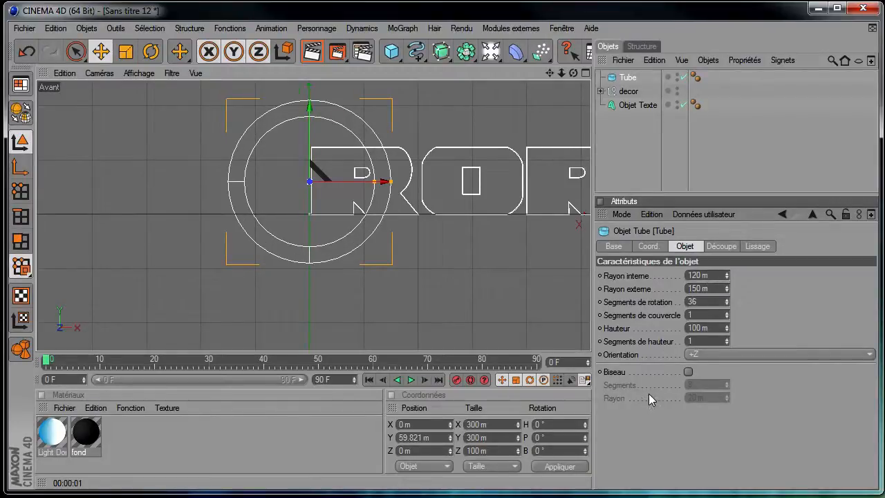
Step: Enable Découpe on the tube and set its end angle to 250°, after trying 200°
left_click(724, 246)
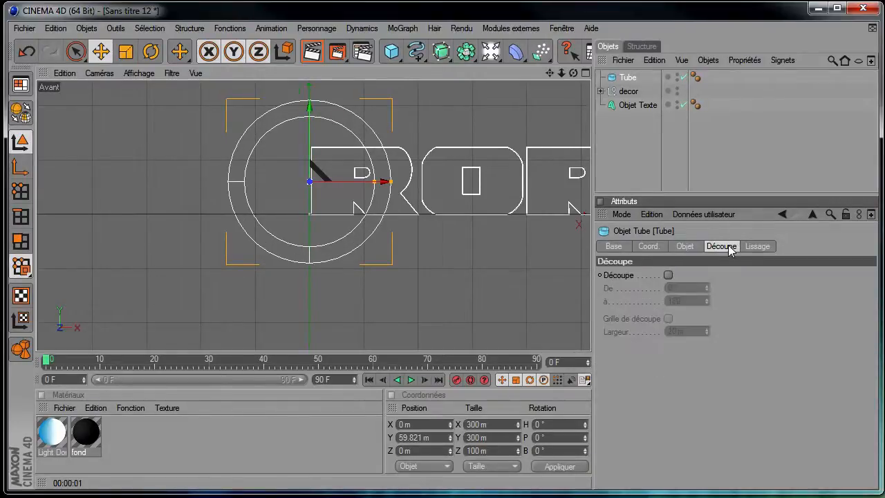
left_click(667, 275)
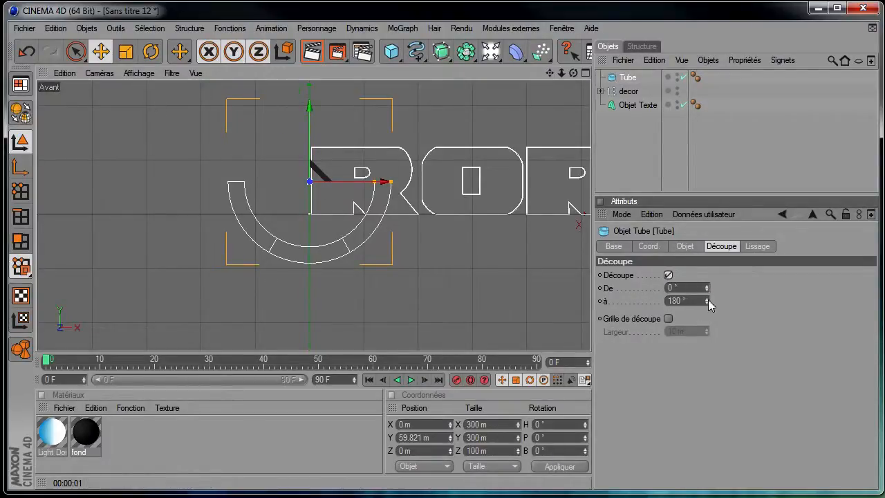
double_click(677, 300)
type("2")
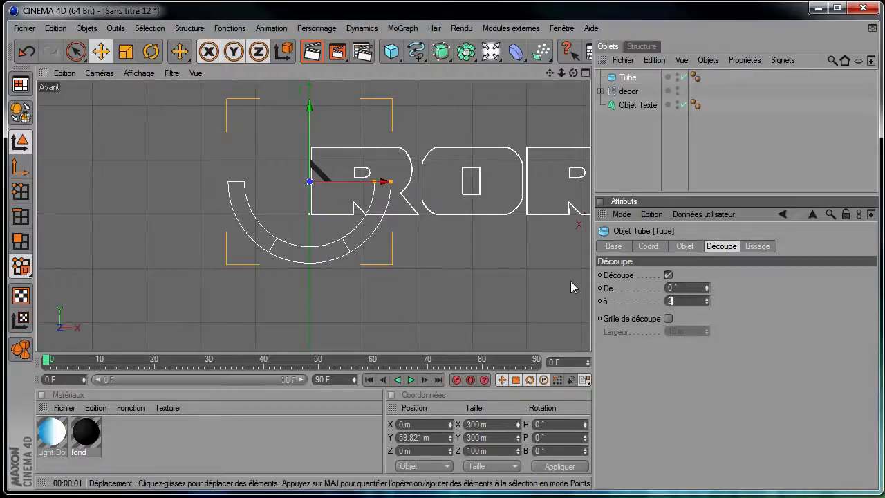
type("00")
key("Return")
double_click(690, 300)
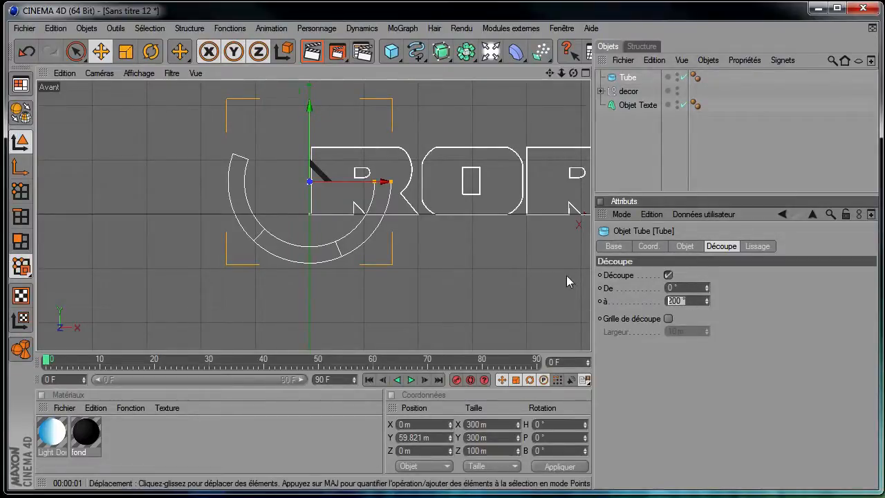
type("250")
key("Return")
Step: Rotate the sliced tube to a B angle of 55° so its opening faces the text, deselect it and return to the four-view layout
left_click(150, 51)
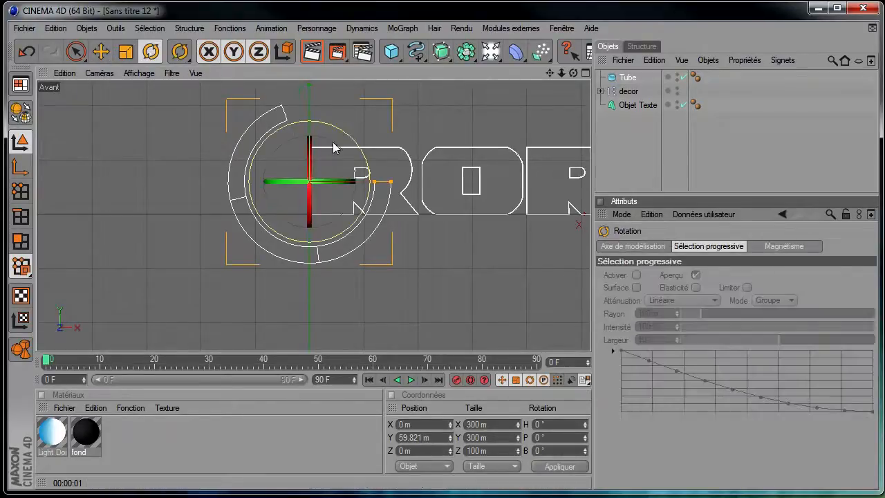
left_click_drag(345, 154, 356, 200)
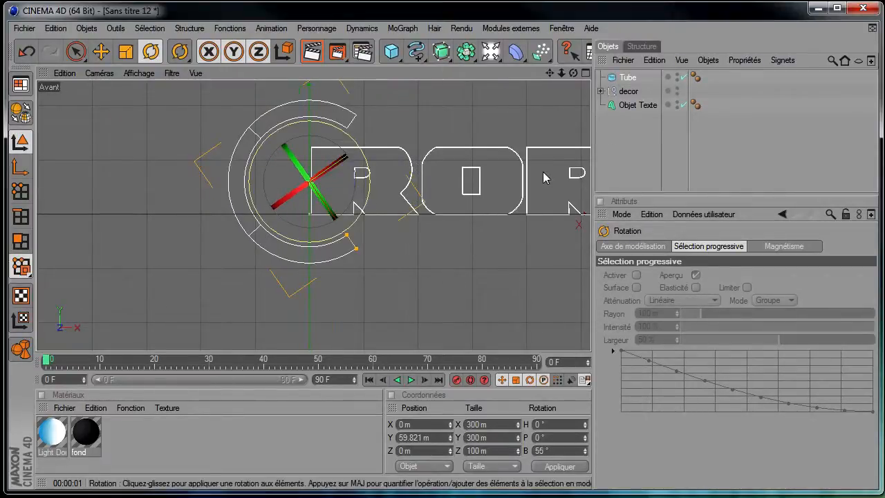
left_click(623, 126)
left_click(584, 73)
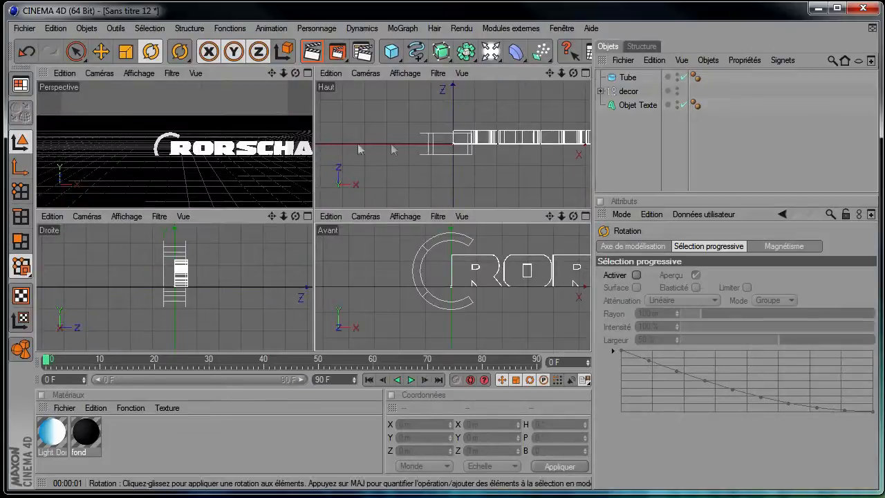
Step: Hide the decor group in the editor and enlarge the perspective view of the logo
left_click(676, 89)
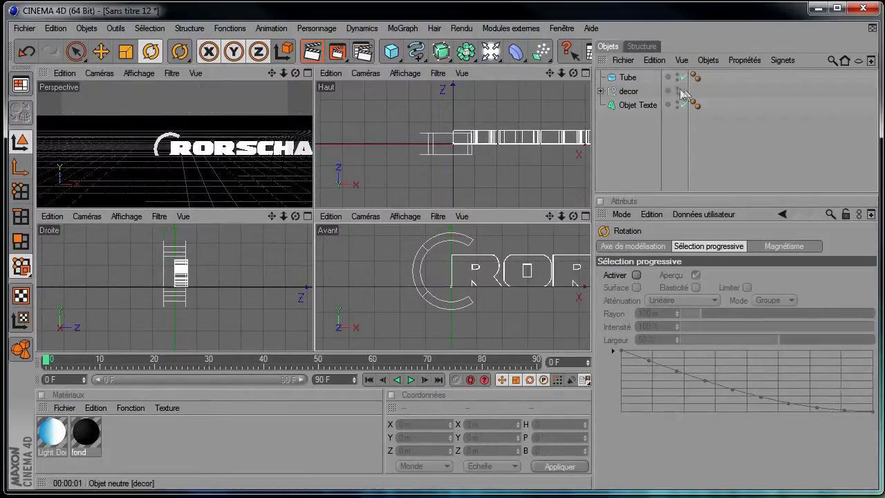
left_click(677, 89)
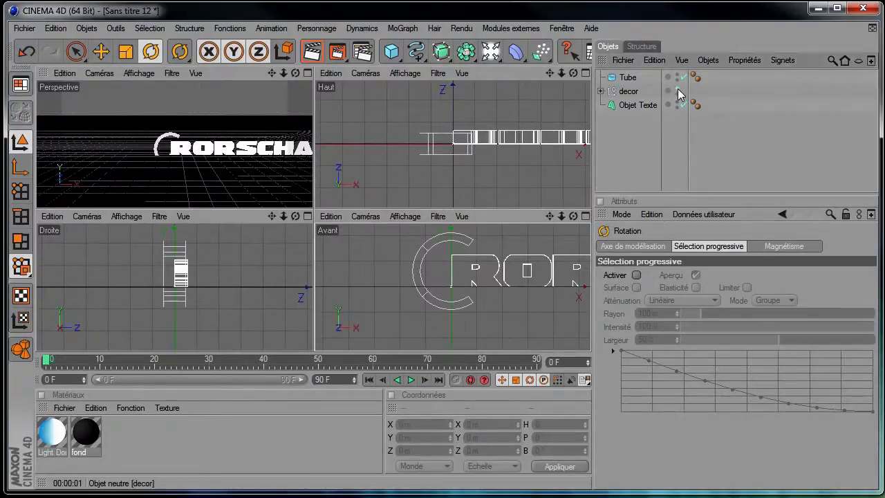
left_click(309, 73)
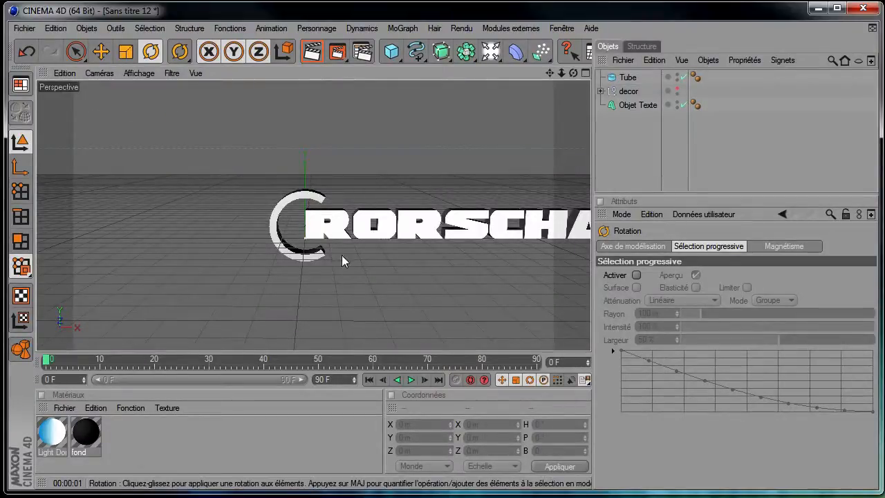
Step: Enable Biseau on the tube with 3 Segments and a Rayon of 1 m, and deselect it
left_click(629, 78)
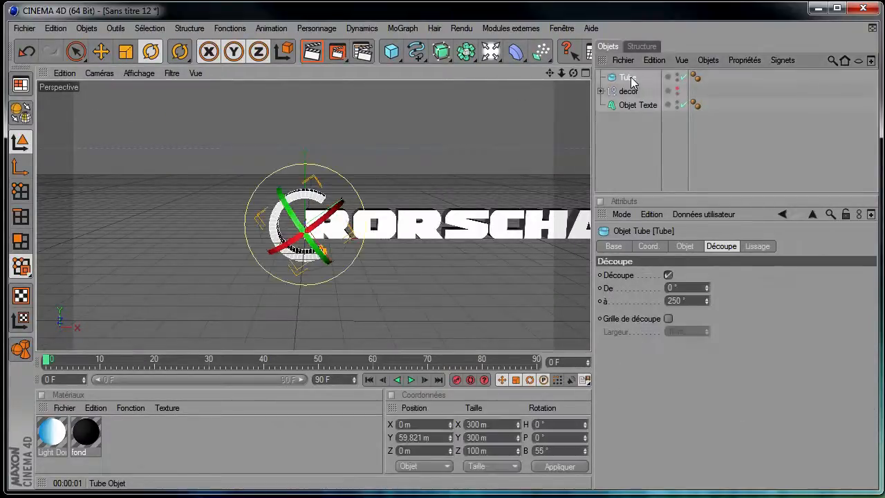
left_click(686, 246)
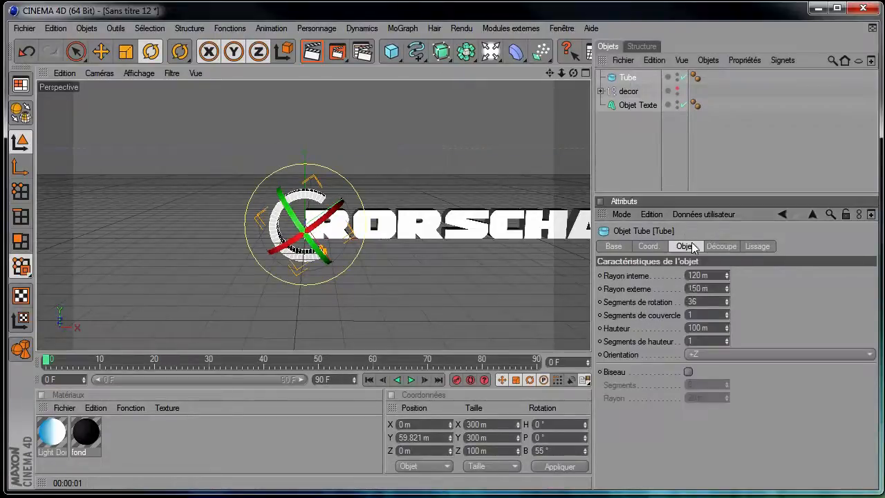
left_click(688, 371)
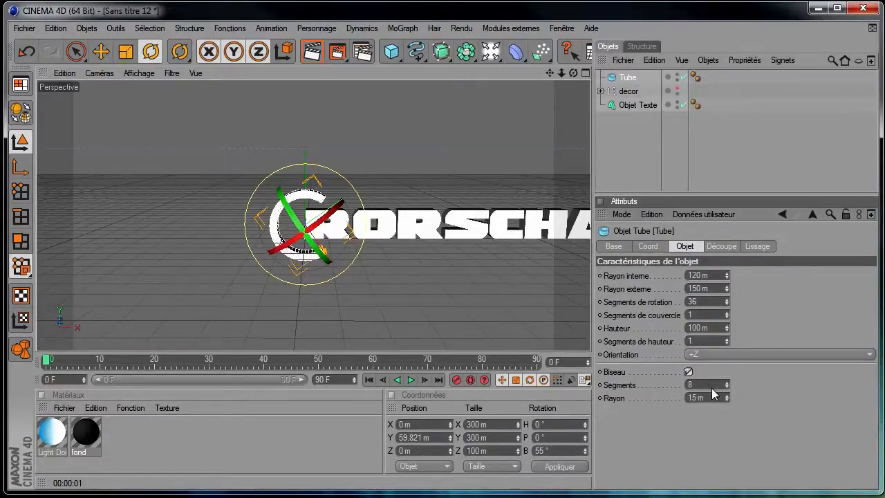
type("3")
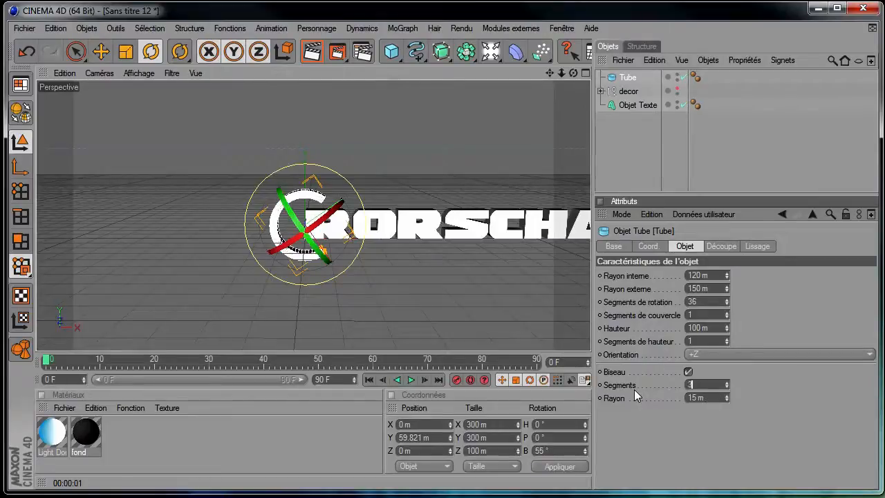
left_click(717, 399)
left_click_drag(718, 398, 606, 400)
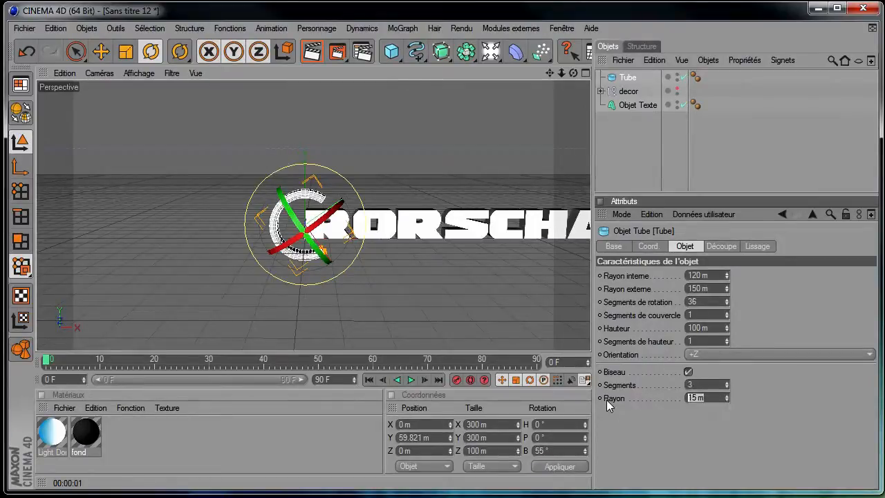
type("1")
key("Return")
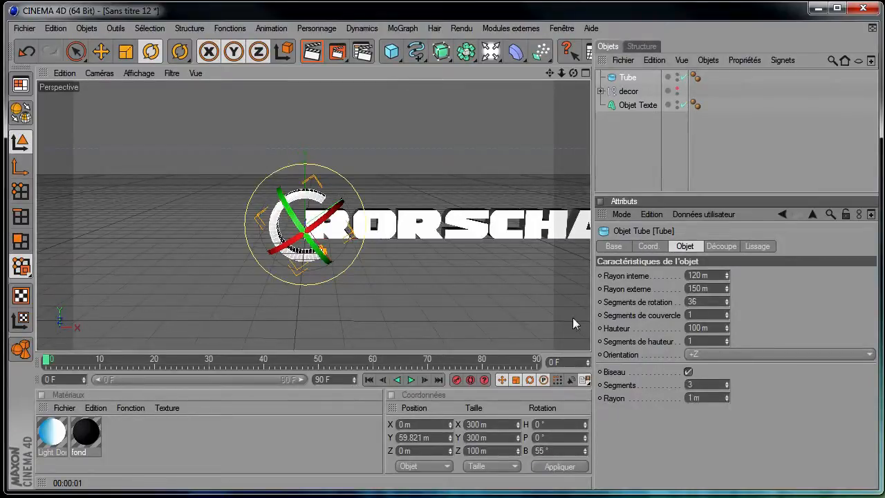
left_click(623, 153)
Step: In the top view, move the tube along Z to about 35.4 m, towards the text's depth
left_click(586, 73)
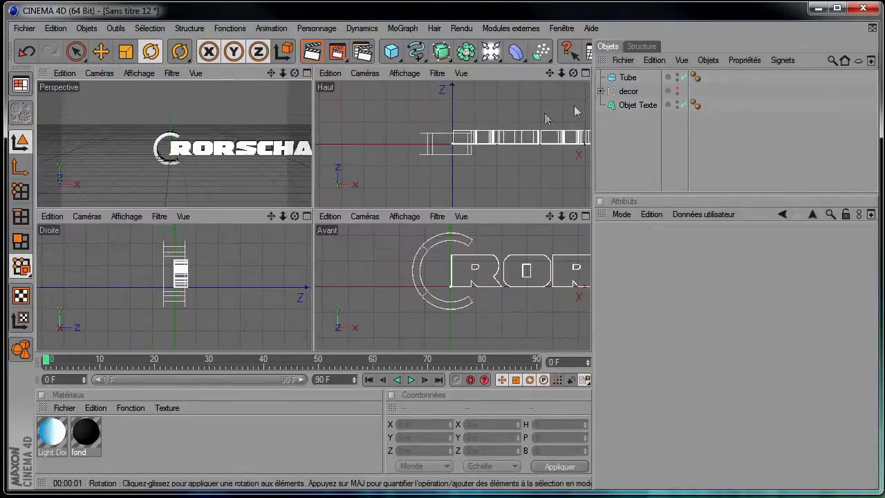
left_click(585, 73)
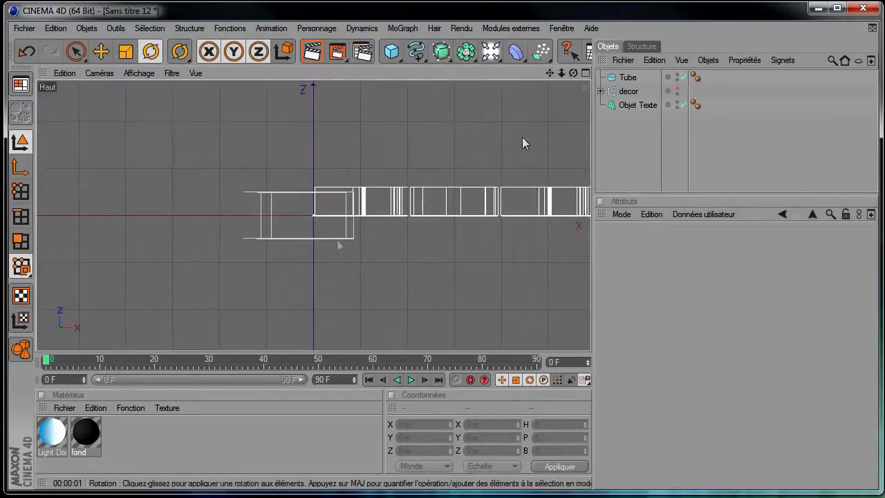
left_click(627, 76)
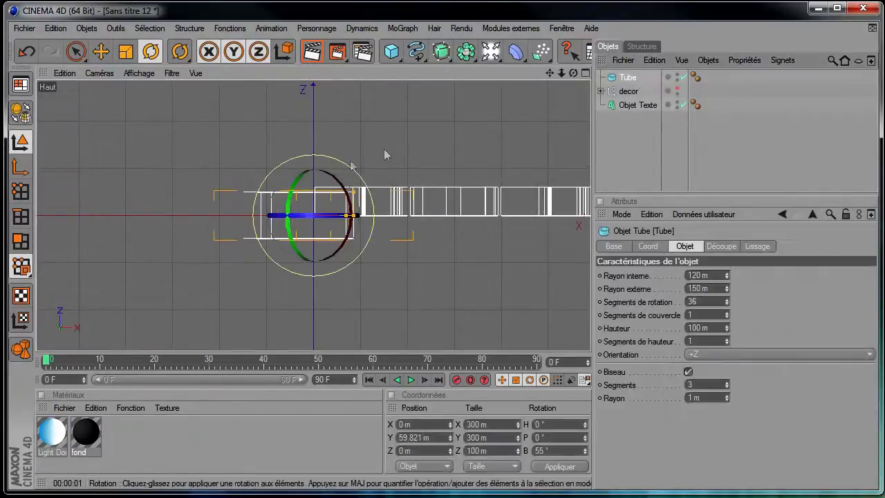
left_click(101, 51)
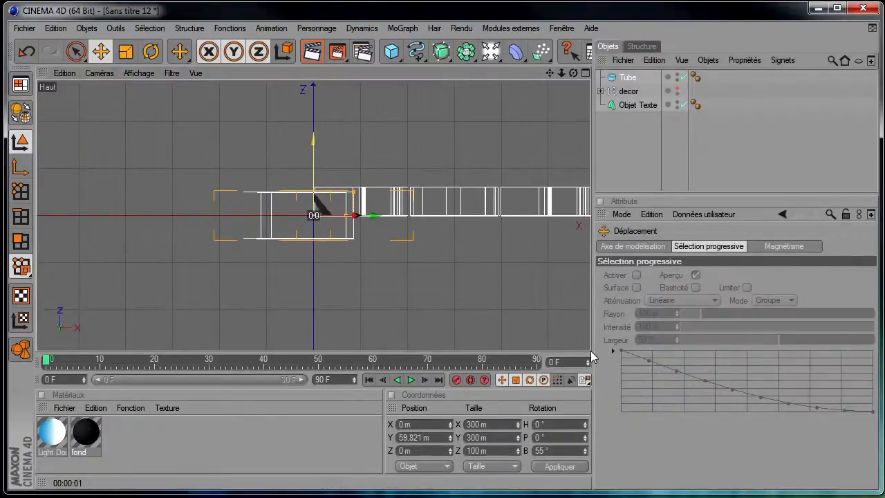
left_click_drag(313, 163, 318, 161)
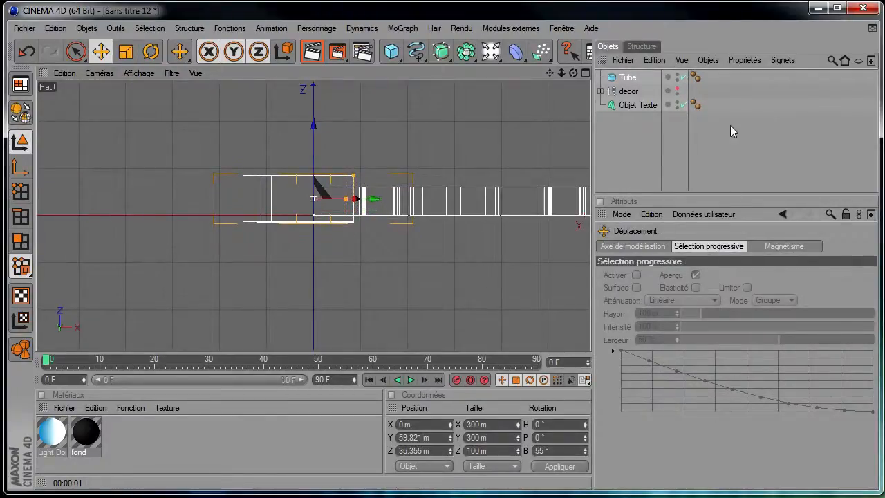
Step: Reduce the tube's Hauteur to 63 m and shift it to a Z position of about 29.5 m to match the text
left_click(627, 77)
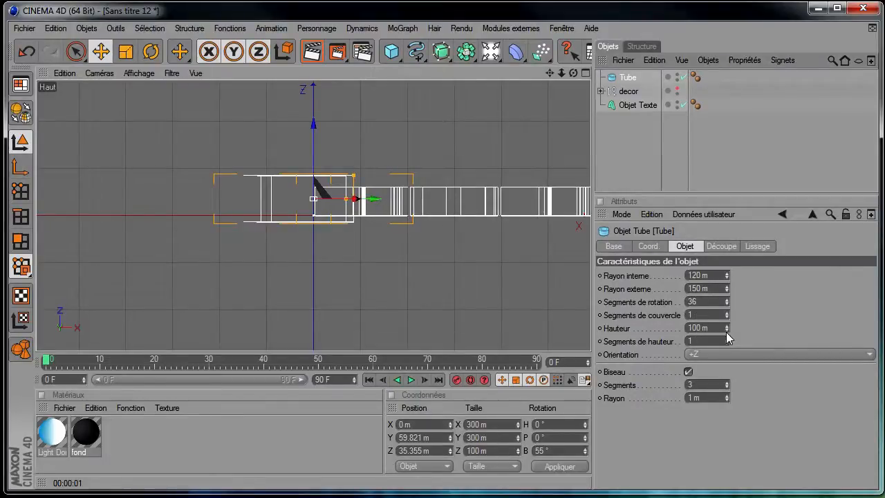
left_click_drag(727, 330, 727, 330)
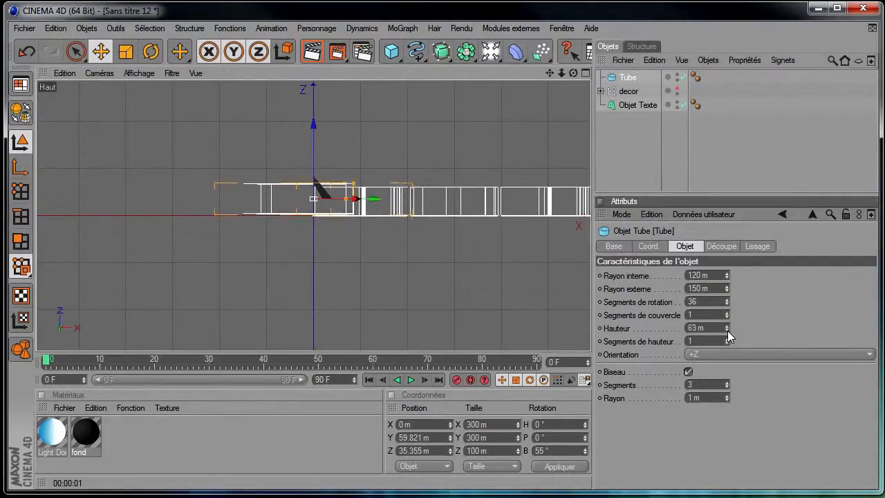
left_click_drag(315, 126, 314, 128)
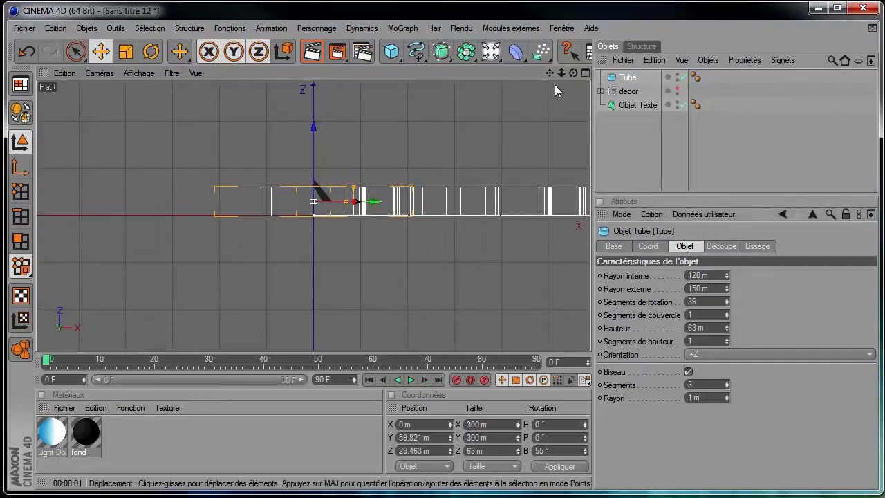
Step: Refine the tube's alignment with the text using a Hauteur of 62 m and a Z position of about 29.9 m
left_click_drag(561, 73, 601, 72)
left_click_drag(591, 351, 549, 115)
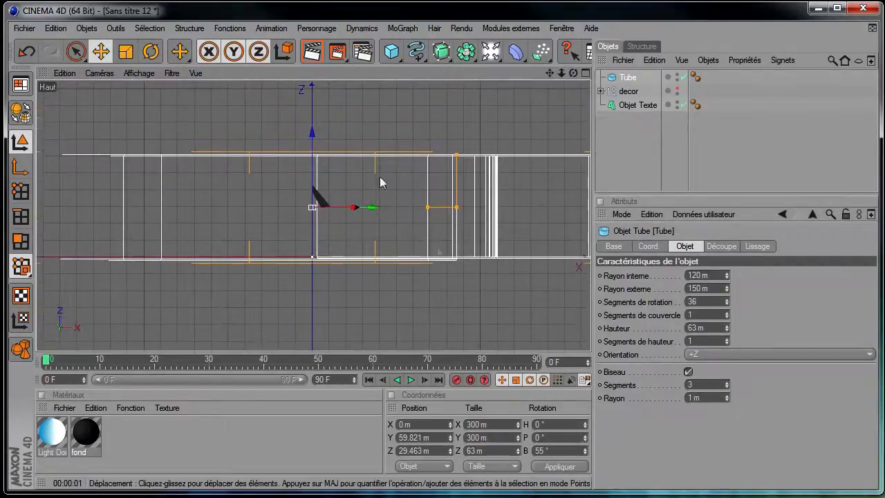
left_click_drag(312, 130, 313, 128)
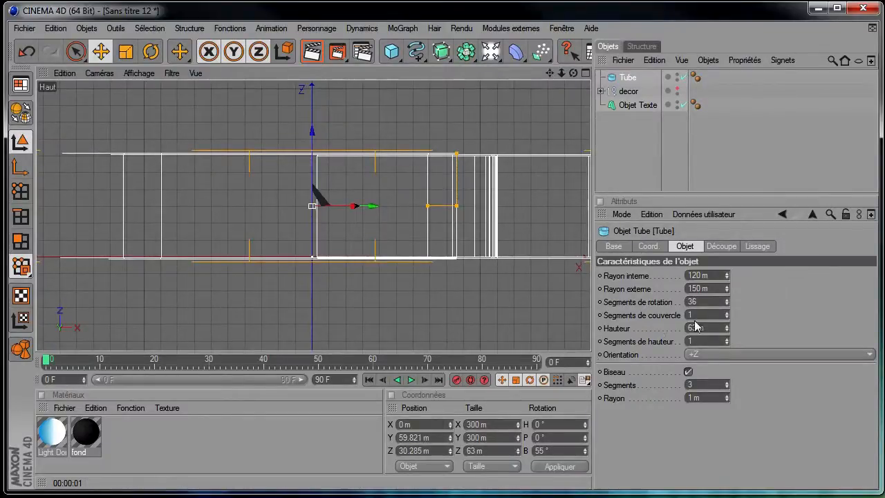
left_click(726, 330)
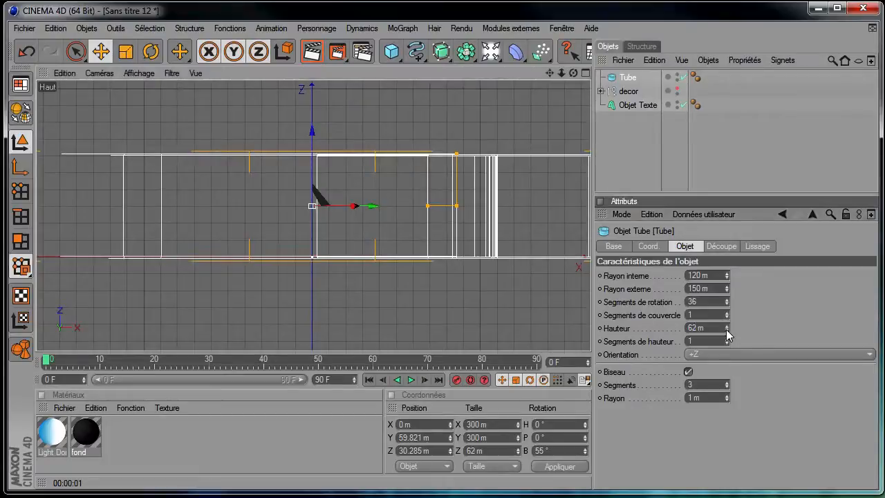
left_click_drag(591, 354, 592, 355)
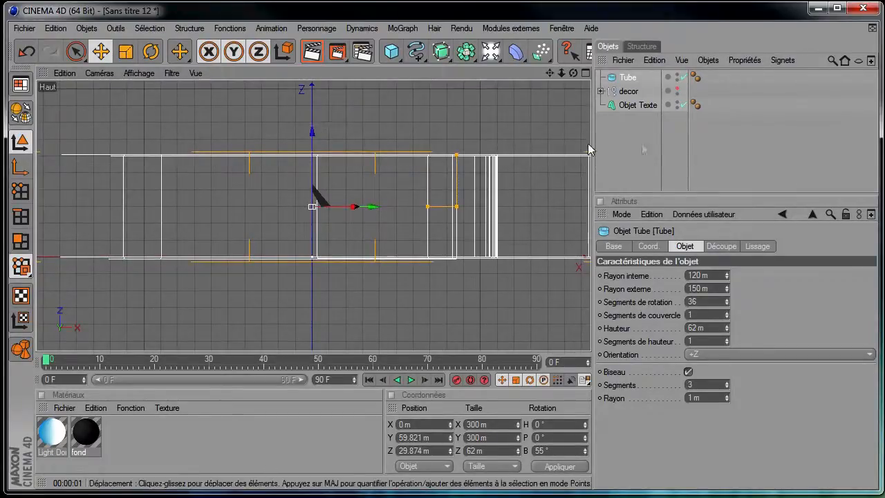
left_click(636, 139)
Step: Duplicate the tube and set the copy's Rayon externe to 220 m
left_click(585, 73)
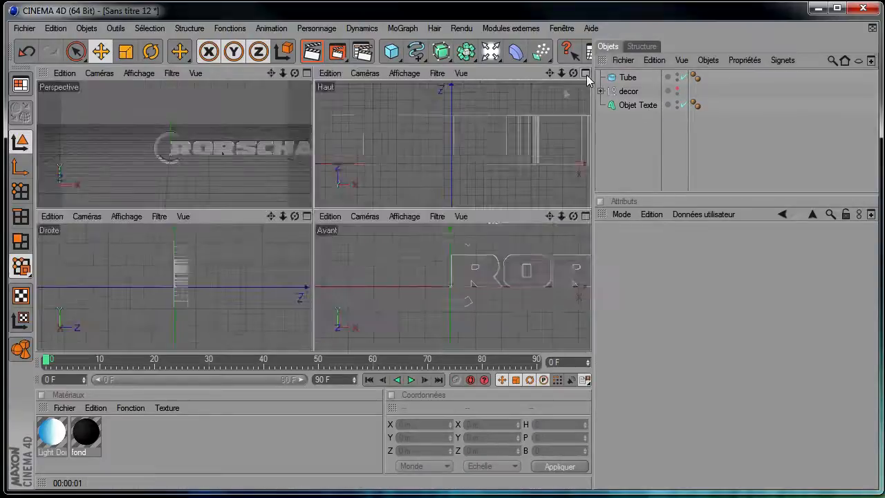
left_click(308, 73)
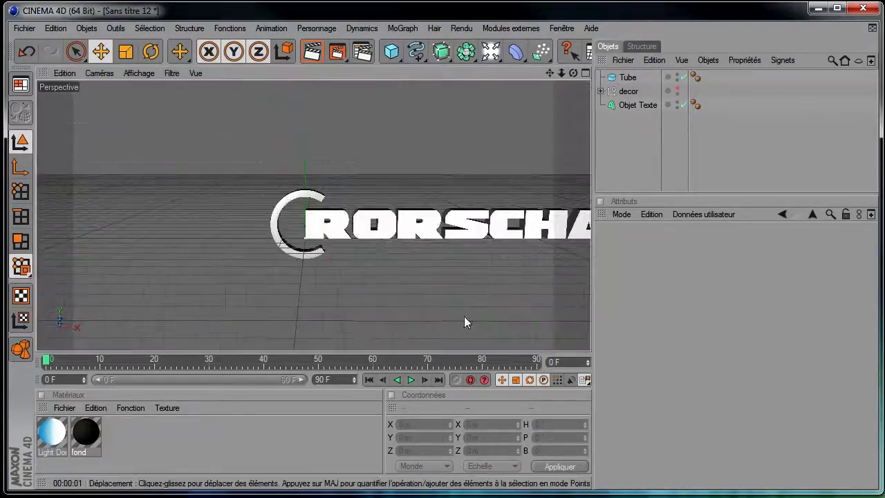
left_click_drag(648, 77, 630, 86, "ctrl")
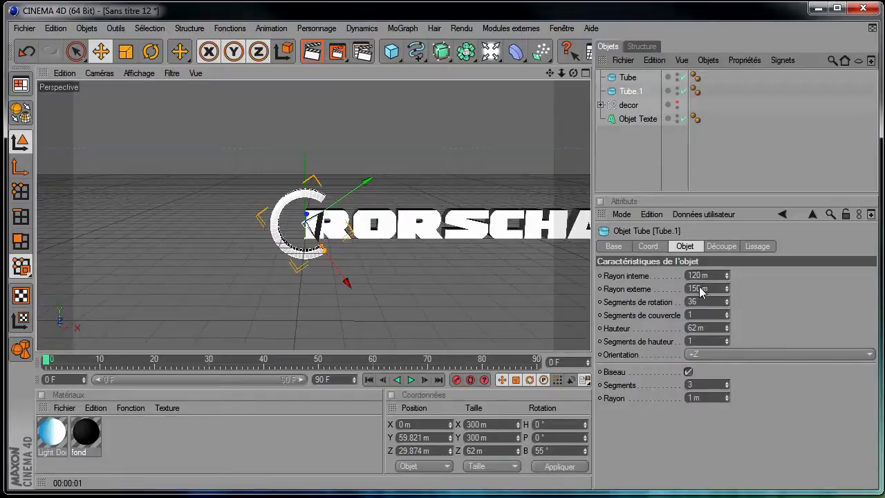
left_click(700, 288)
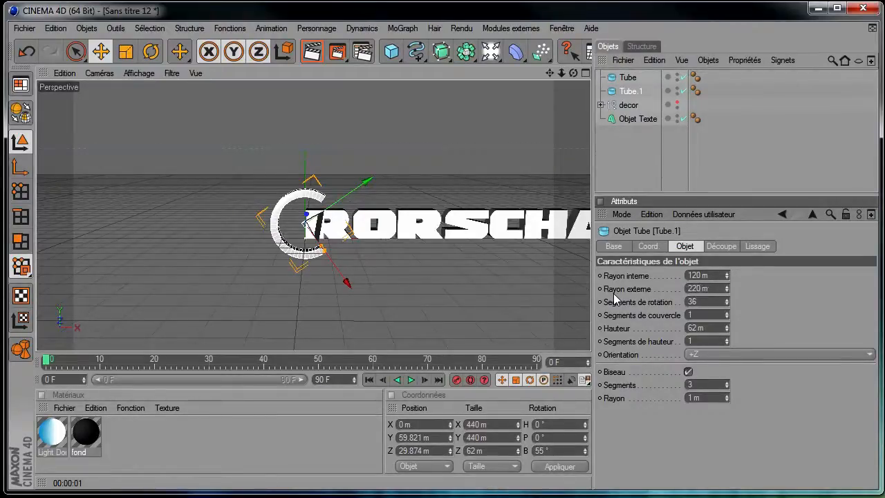
Step: Set the duplicated tube's Rayon interne to 180 m, after trying 210 m, and deselect it
left_click(696, 276)
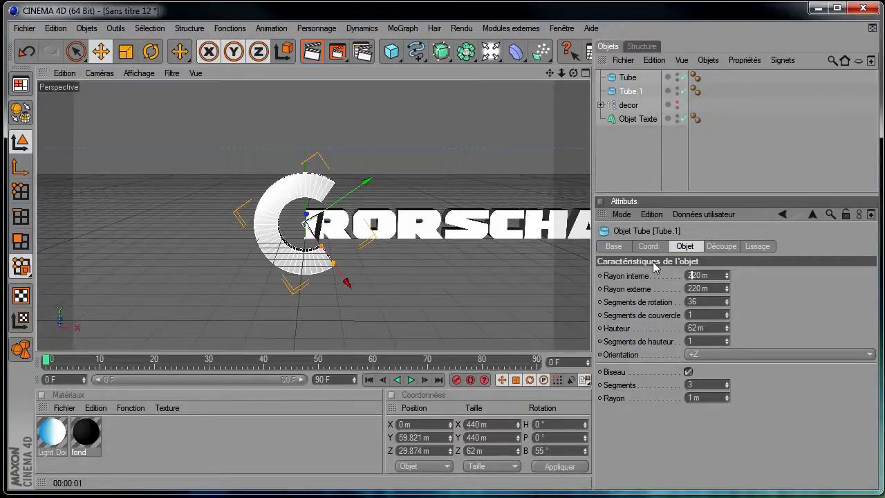
key("Return")
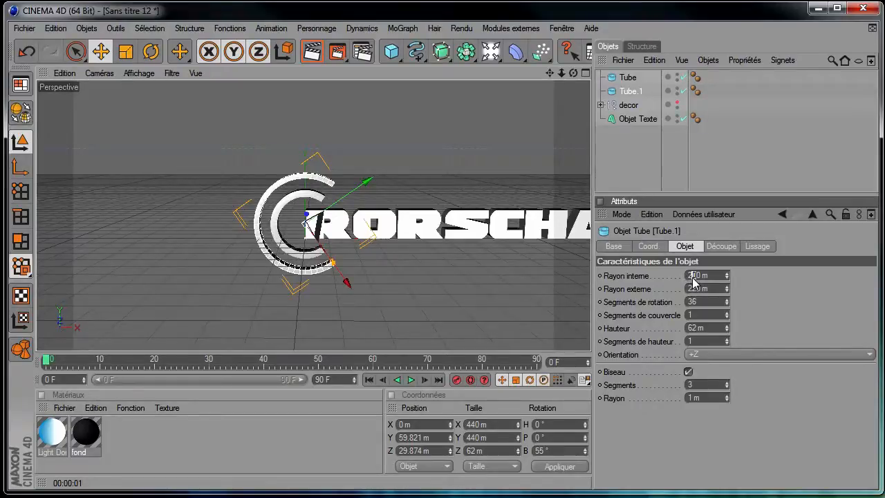
key("Return")
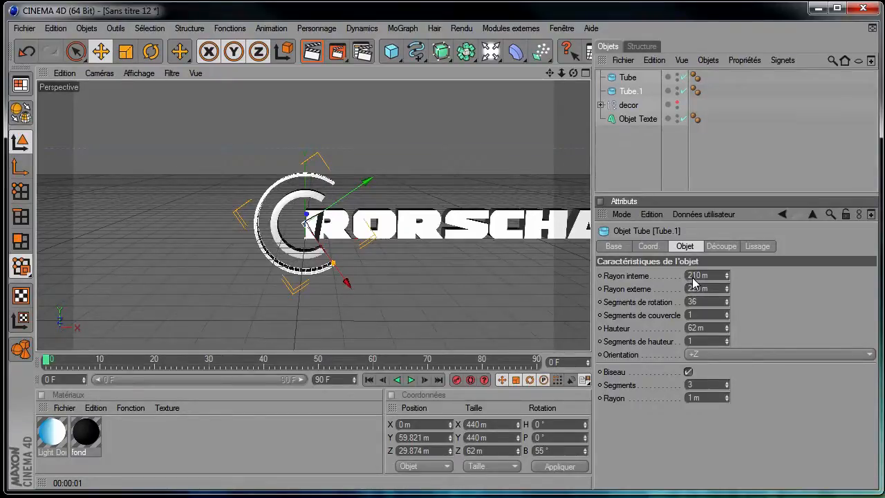
left_click(689, 276)
key("Delete")
key("Delete")
type("18")
key("Return")
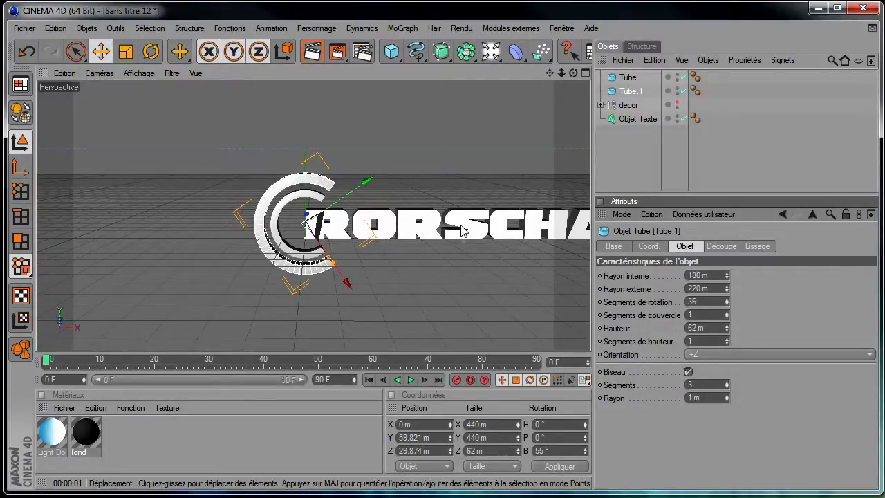
left_click(622, 169)
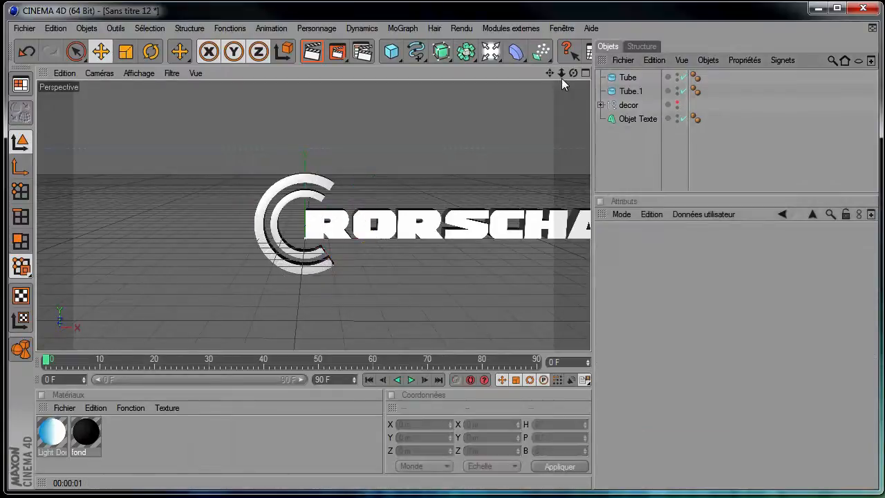
Step: Create a new material, apply it to the text object and both tubes, and render the perspective view with the whole logo framed
left_click_drag(549, 72, 591, 351)
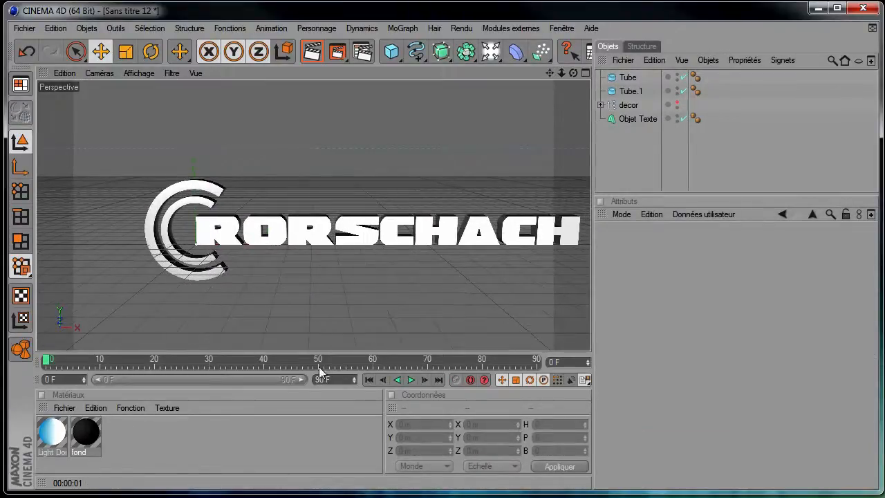
double_click(242, 439)
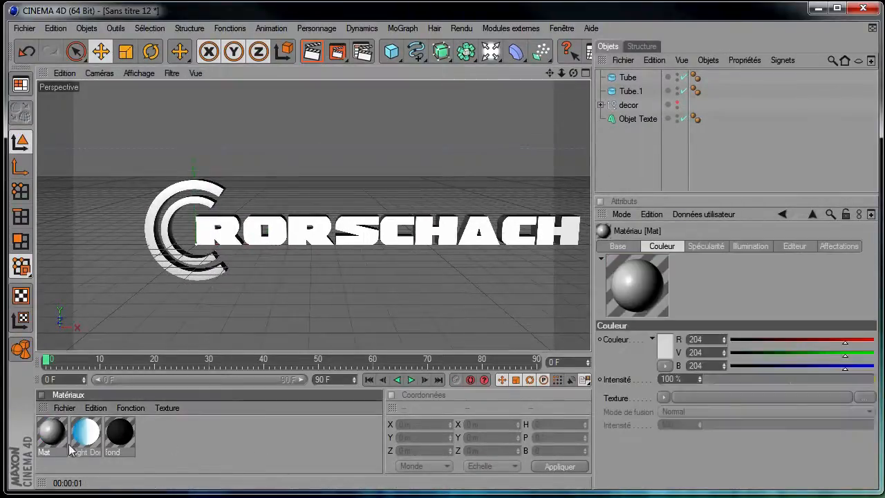
left_click_drag(578, 180, 645, 124)
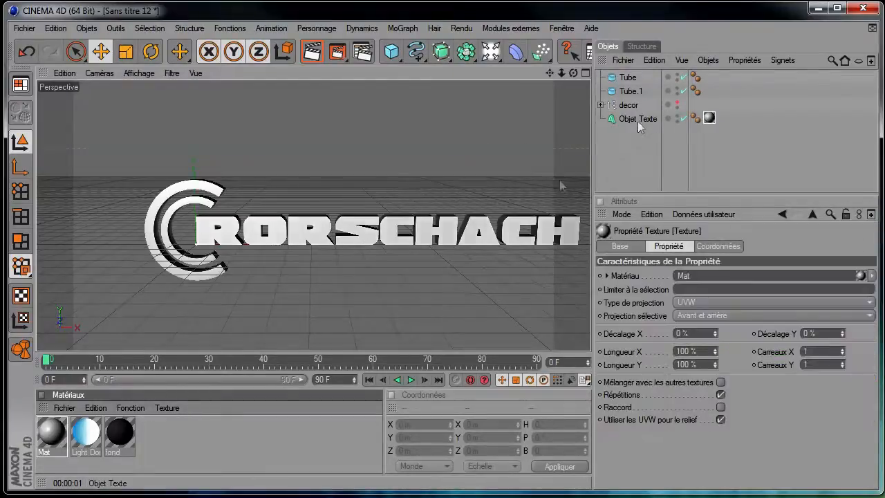
left_click_drag(535, 193, 626, 95)
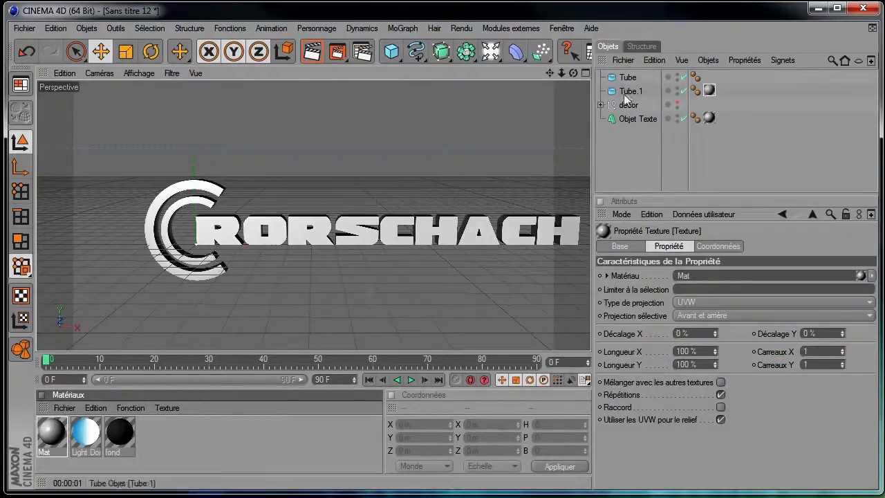
left_click_drag(66, 428, 628, 78)
left_click(320, 54)
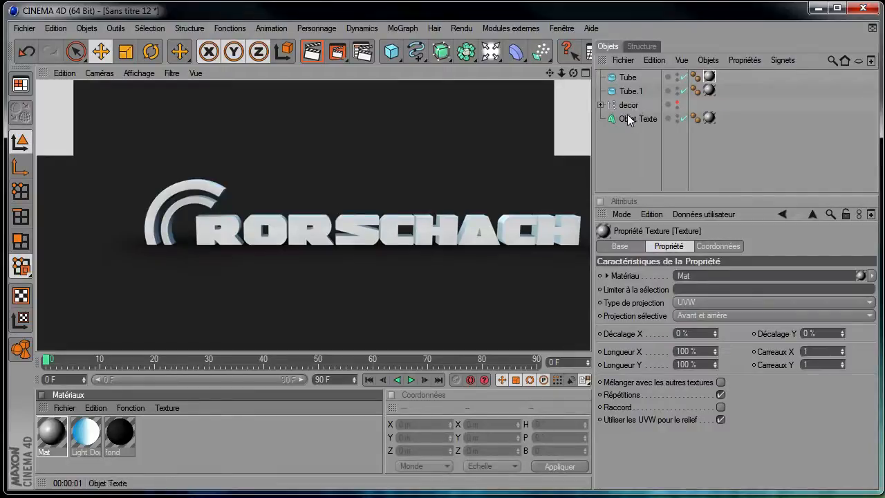
Step: Move both tubes below the text object in the hierarchy, render the logo alone, and make the decor group visible again
left_click_drag(629, 91, 630, 133)
left_click_drag(626, 79, 632, 130)
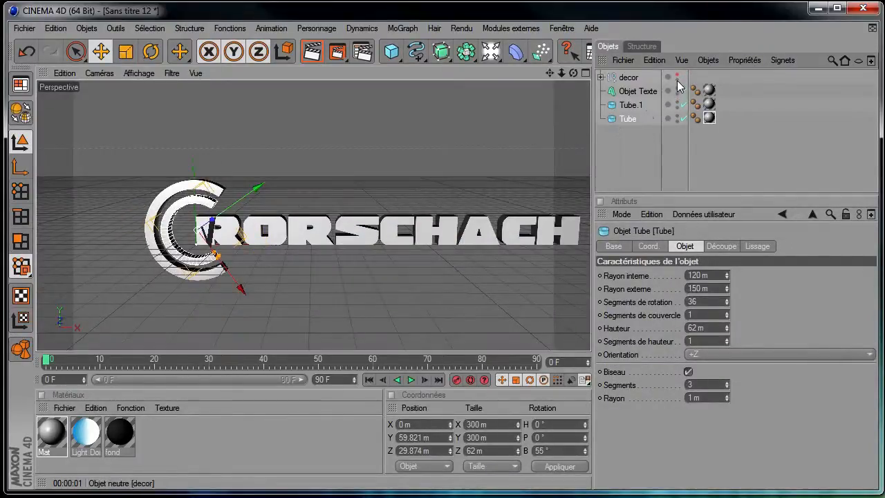
left_click(329, 57)
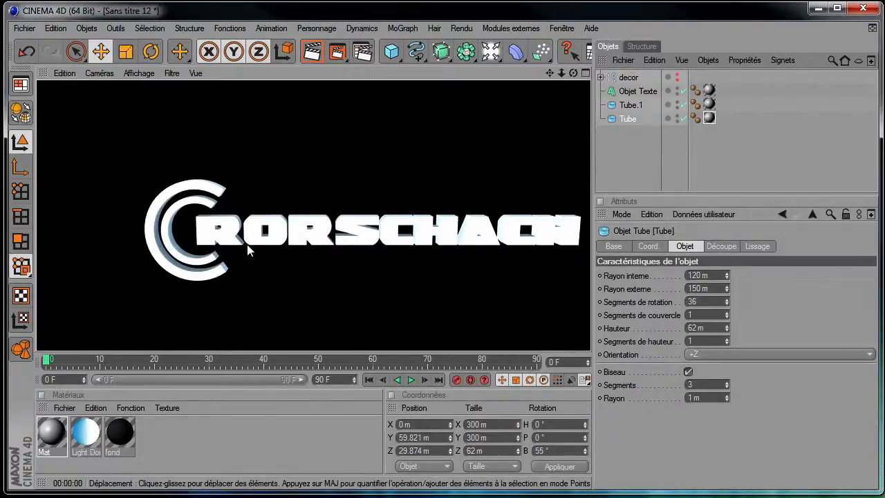
left_click(676, 76)
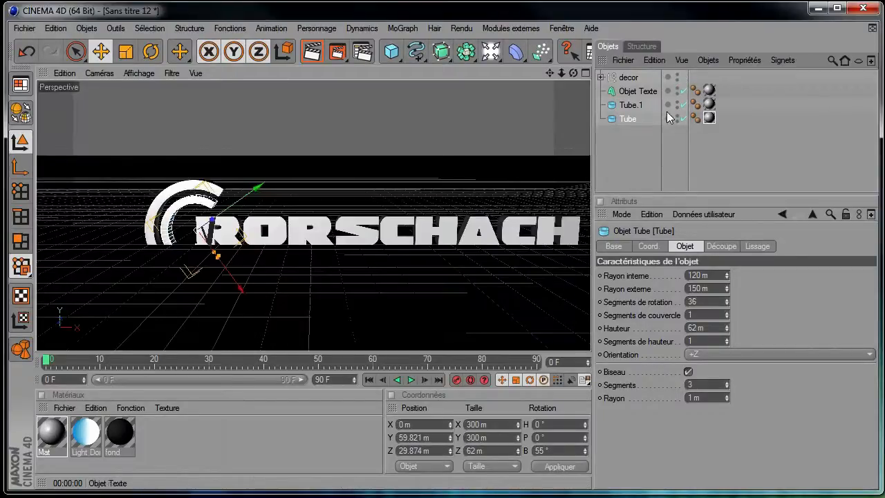
Step: Add a MoGraph Fracture object to the scene for the two tubes
left_click(624, 151)
left_click_drag(631, 139, 659, 90)
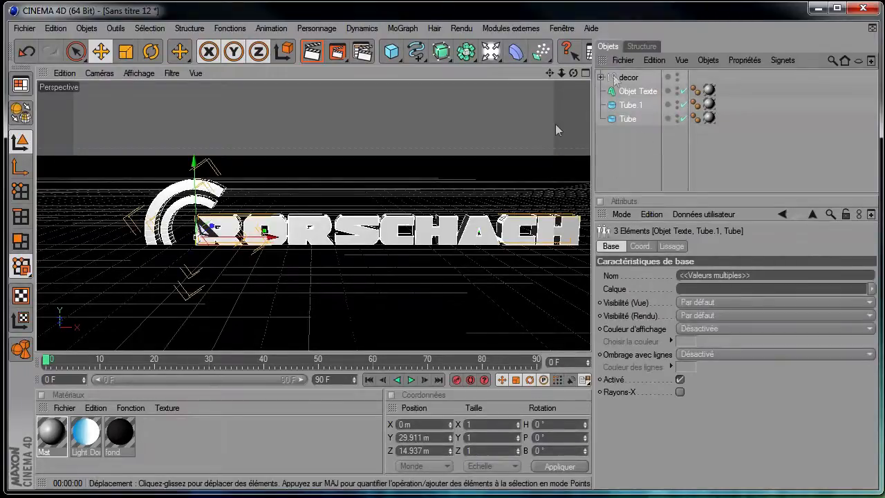
left_click(629, 175)
left_click(631, 104)
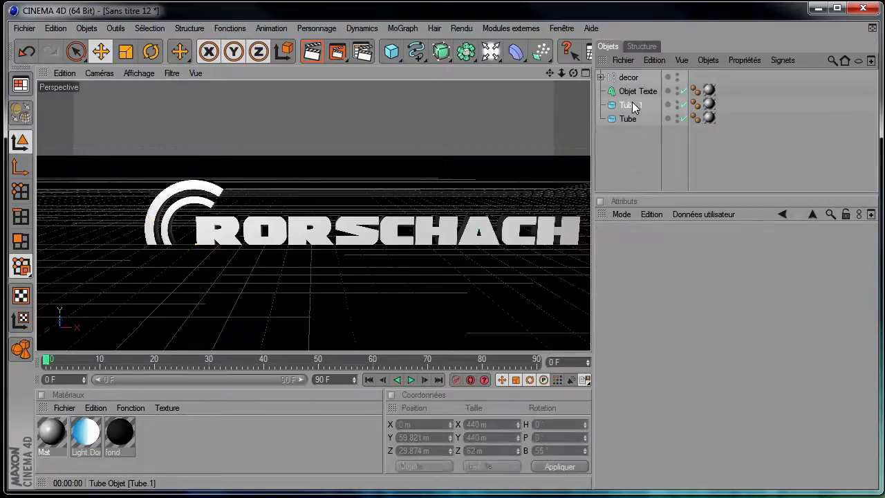
left_click(633, 119)
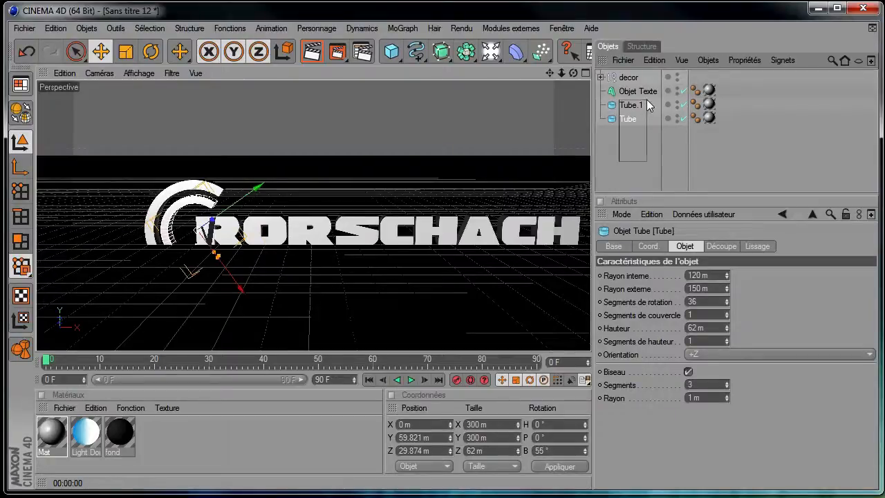
left_click(630, 105, "ctrl")
left_click(402, 28)
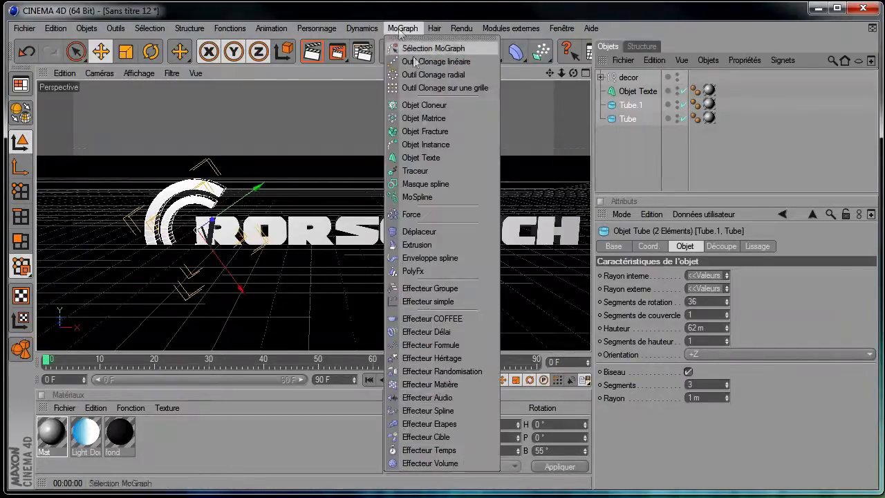
left_click(467, 133)
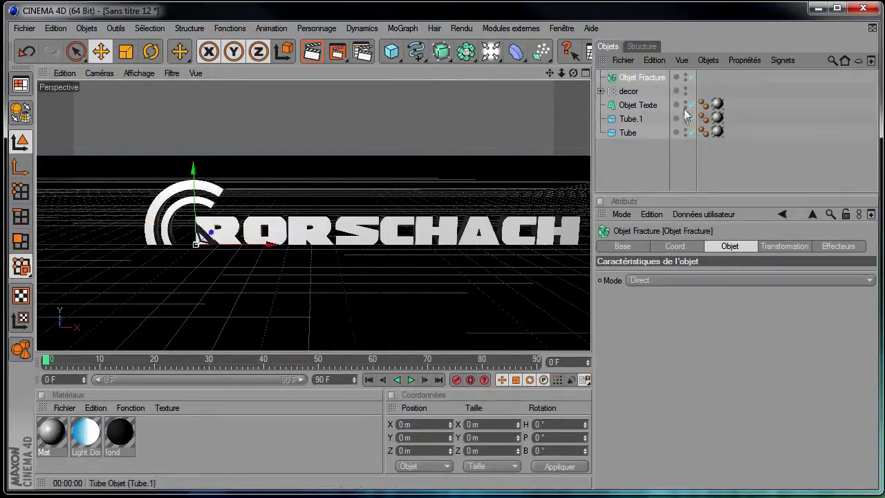
Step: Make both tubes children of the Fracture object, place it below the text object and collapse its hierarchy
left_click_drag(621, 155, 639, 122)
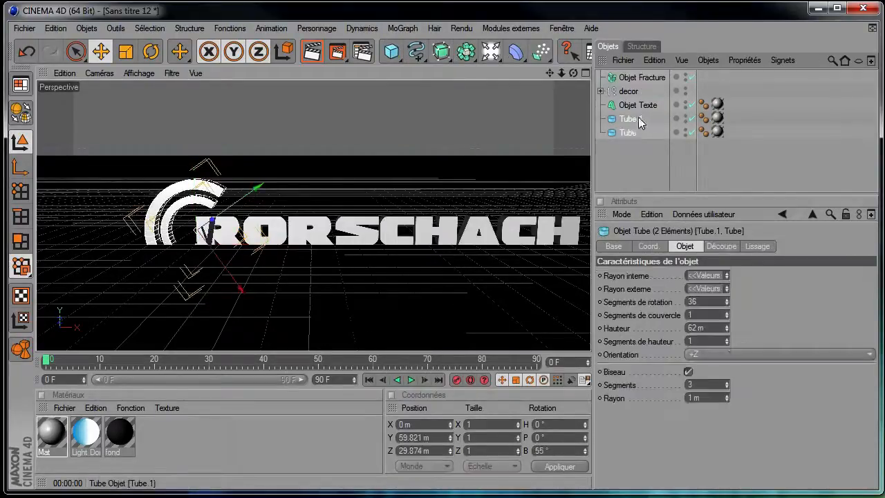
left_click_drag(647, 77, 647, 77)
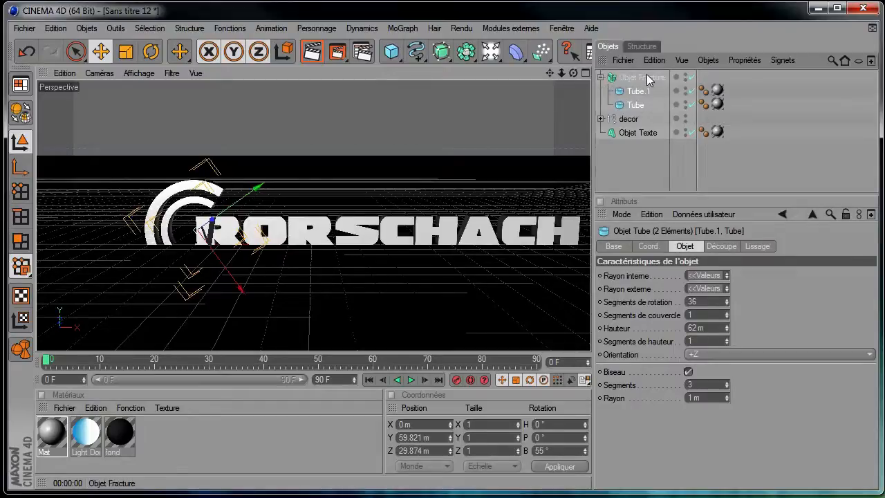
left_click_drag(636, 134, 637, 136)
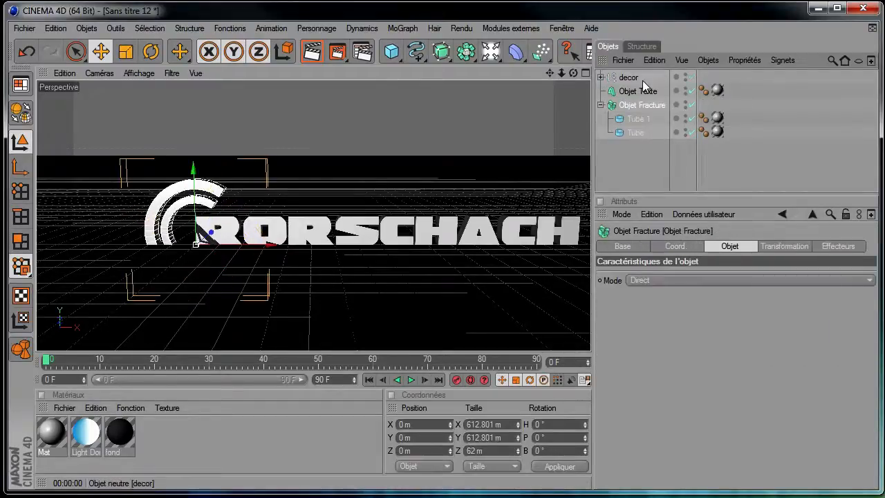
left_click(634, 91)
left_click(633, 107)
left_click(633, 119)
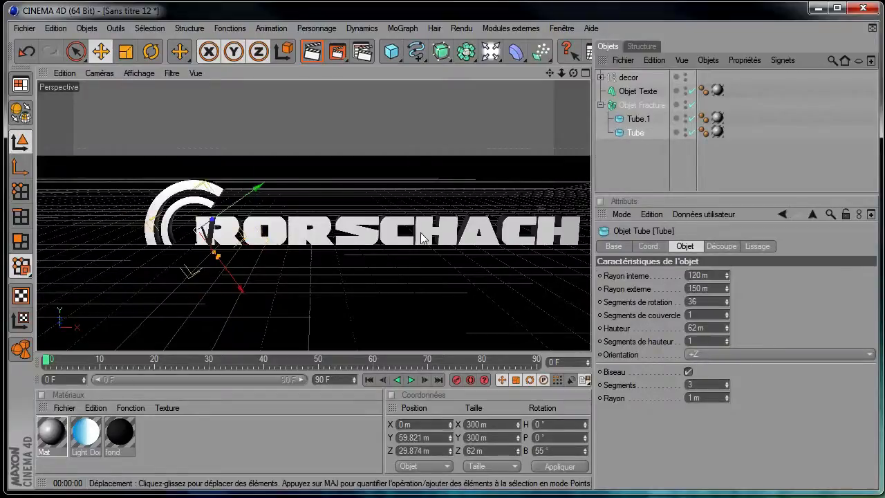
left_click(661, 154)
left_click(601, 106)
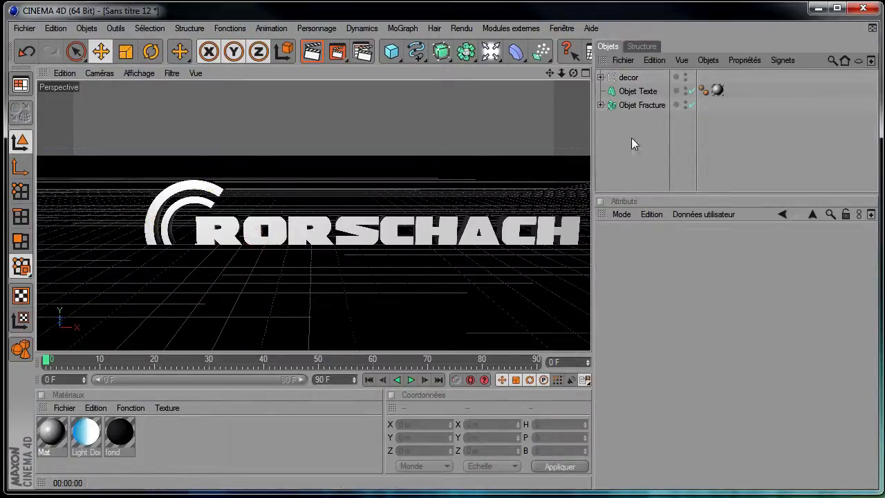
Step: Group the text object and the Fracture object, and name the group "texte"
left_click_drag(631, 137, 659, 92)
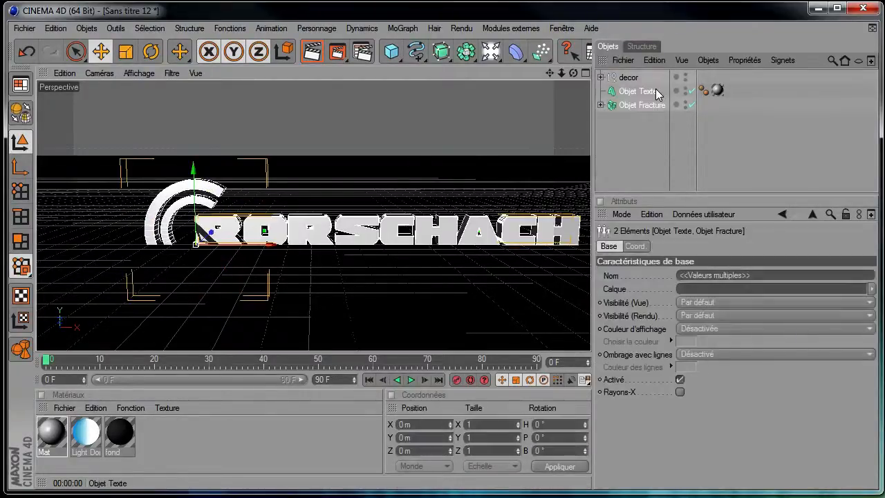
right_click(656, 91)
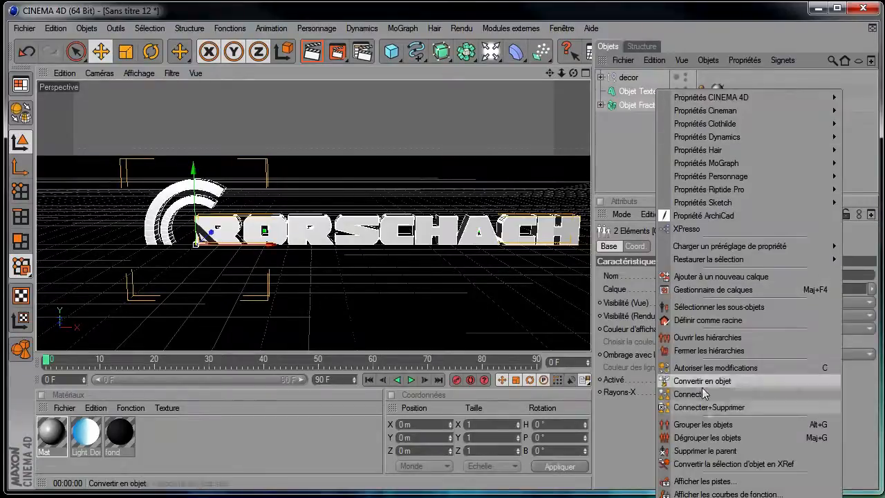
left_click(703, 424)
double_click(643, 92)
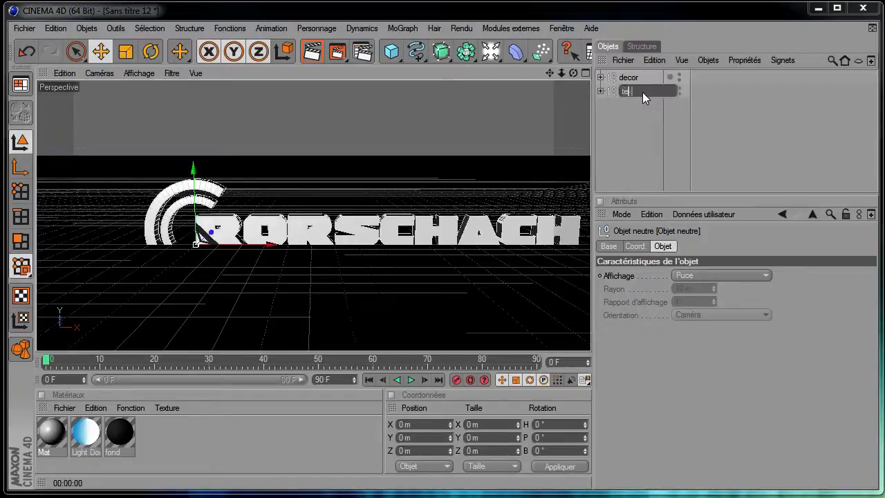
key("Return")
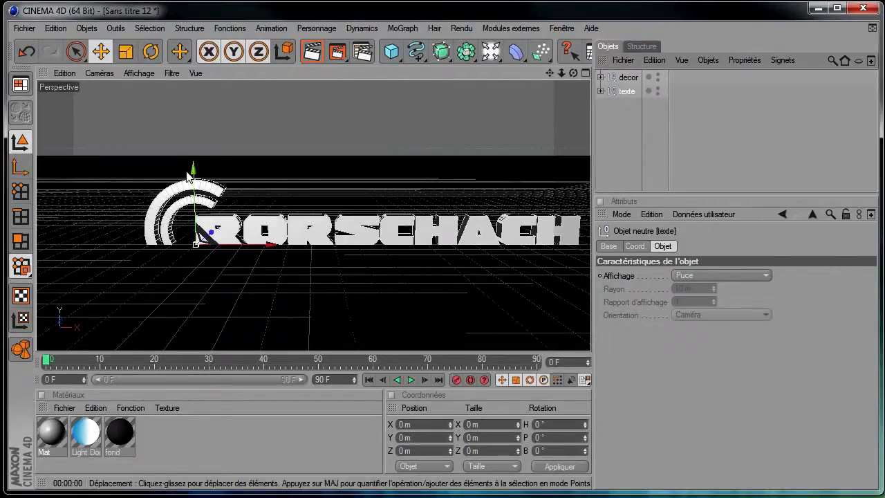
Step: Raise the texte group to a Y position of about 239.6 m and render the reframed perspective view
left_click_drag(193, 170, 191, 114)
left_click_drag(549, 73, 498, 75)
left_click_drag(561, 73, 565, 75)
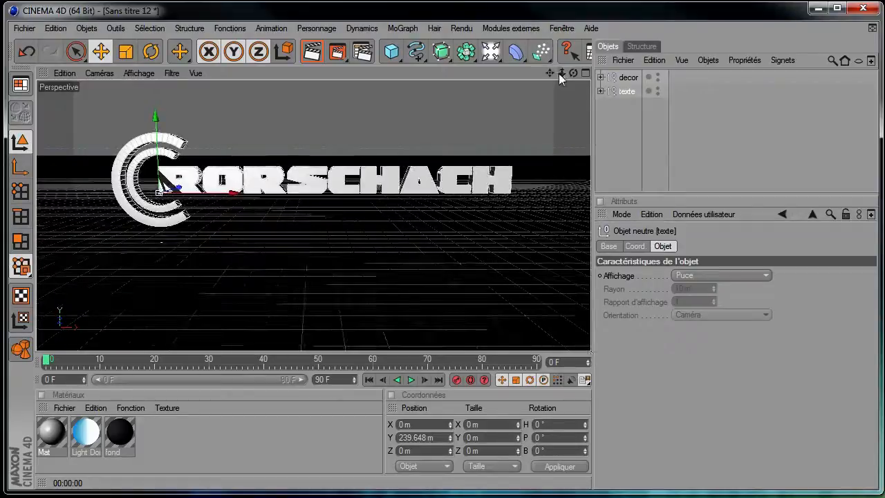
left_click(302, 52)
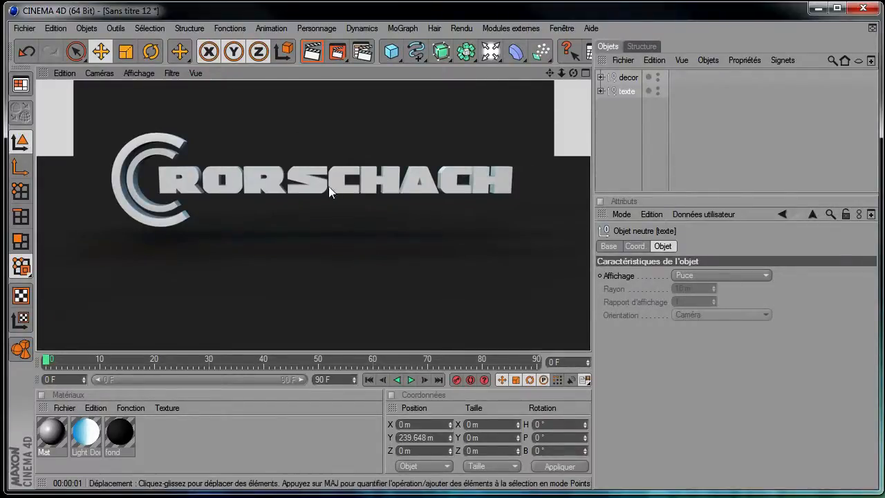
left_click_drag(571, 72, 591, 350)
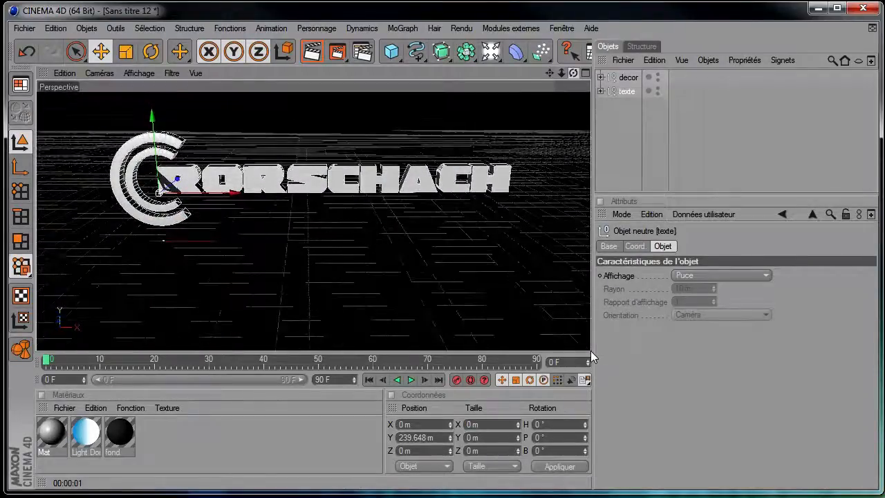
left_click(313, 53)
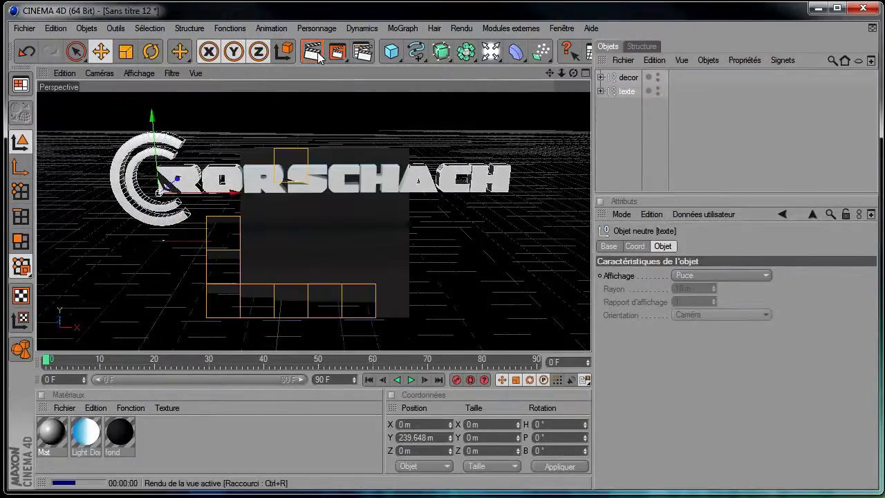
Step: Enable Réflexion on the Mat material with 100 % intensity and a Fresnel texture, and render the view
double_click(45, 433)
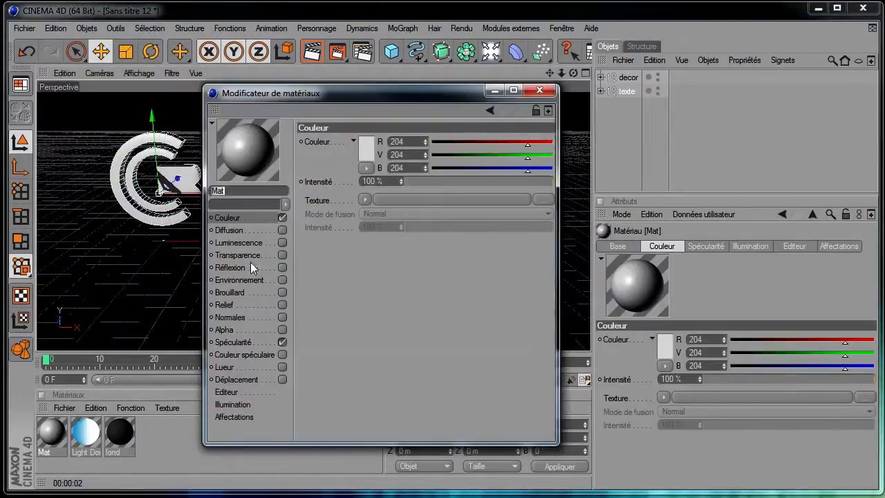
left_click(280, 267)
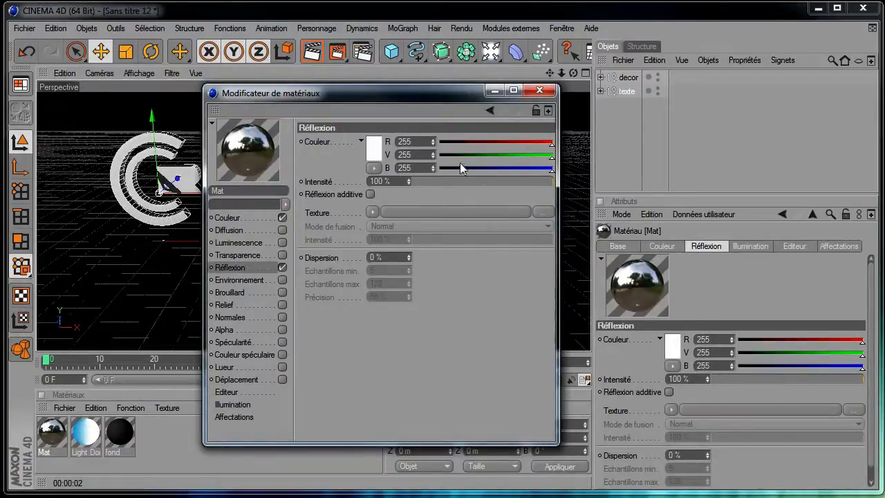
mouse_move(437, 179)
left_mouse_down()
mouse_move(462, 181)
mouse_move(437, 183)
left_mouse_up()
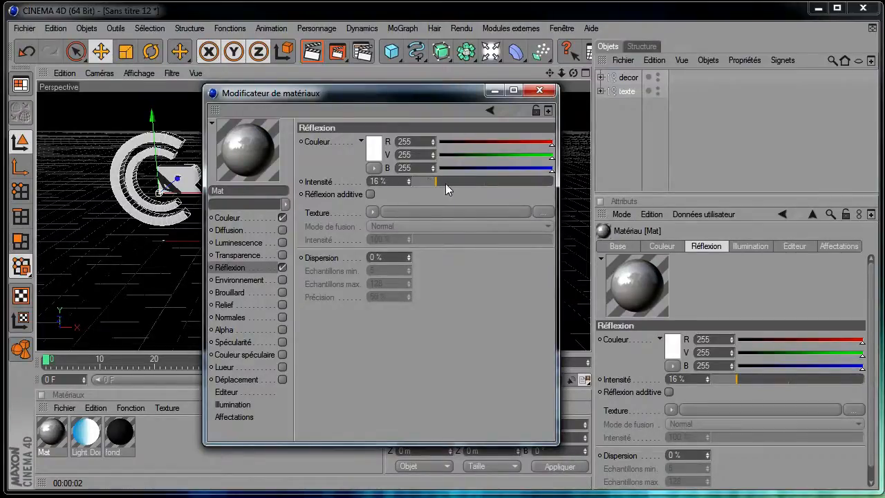
left_click_drag(445, 183, 599, 176)
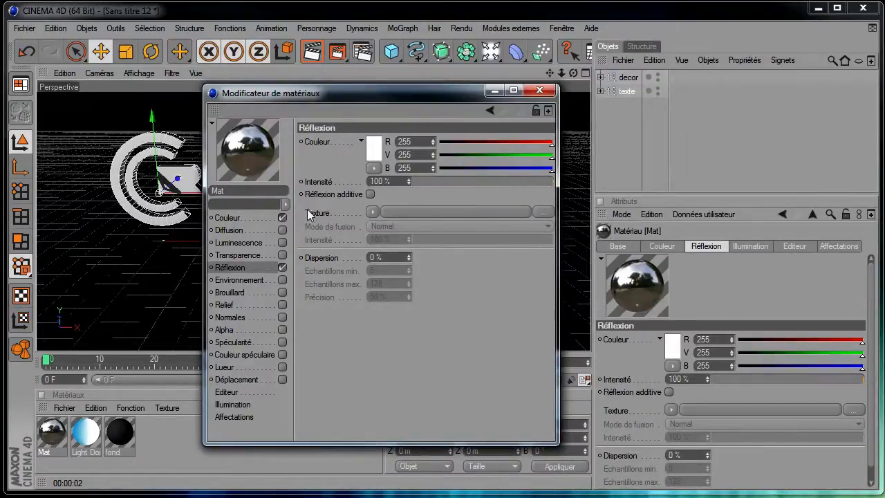
left_click(373, 212)
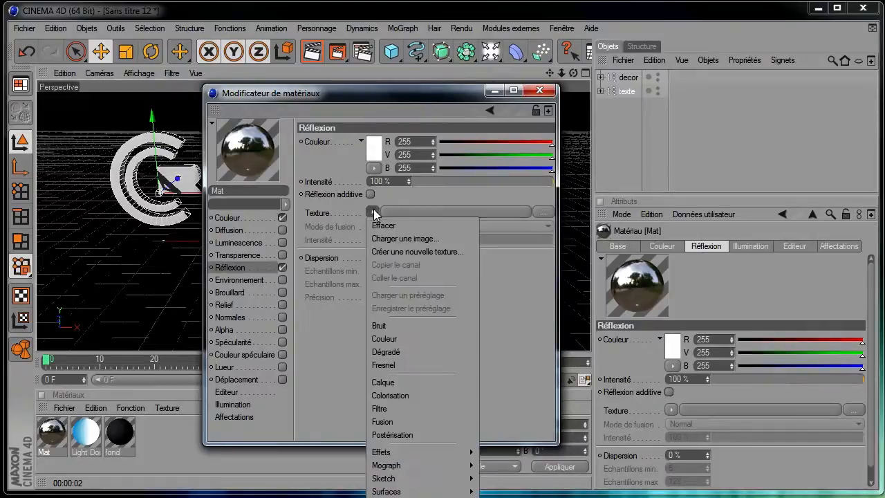
left_click(387, 365)
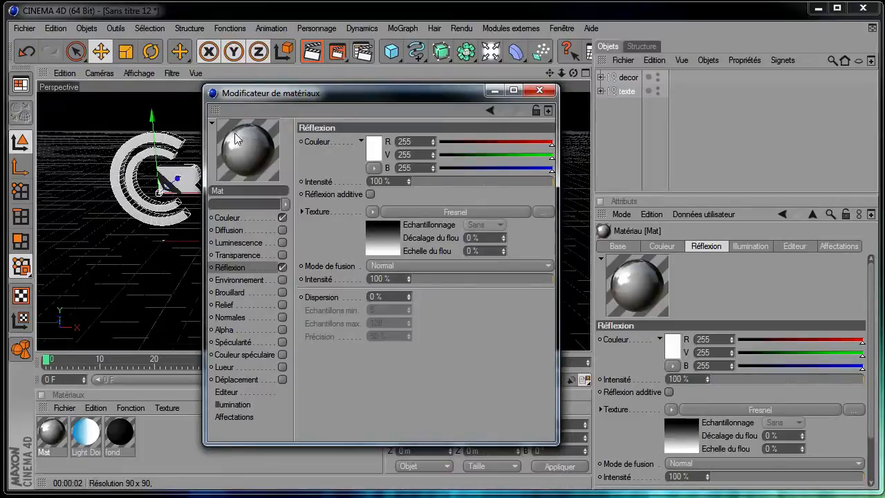
left_click(539, 90)
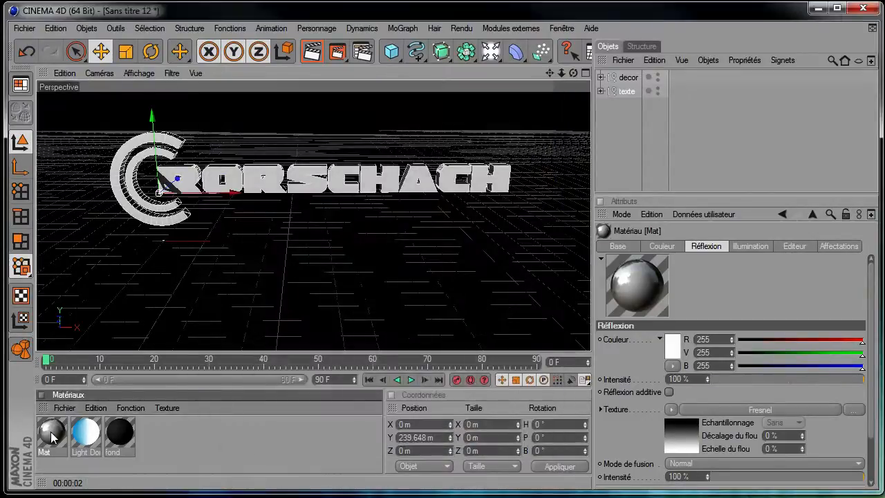
left_click(311, 51)
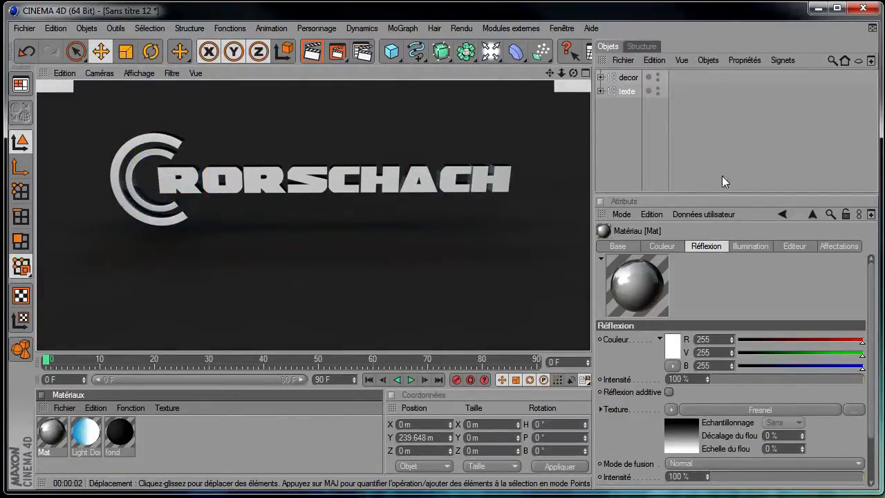
Step: Expand the texte group, select the text object and add an Effecteur simple from MoGraph to it
left_click(617, 138)
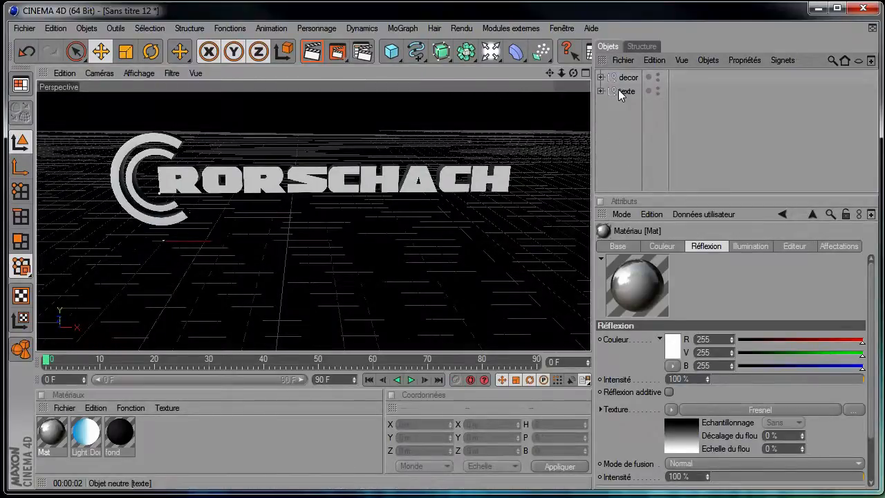
left_click(600, 90)
left_click(646, 107)
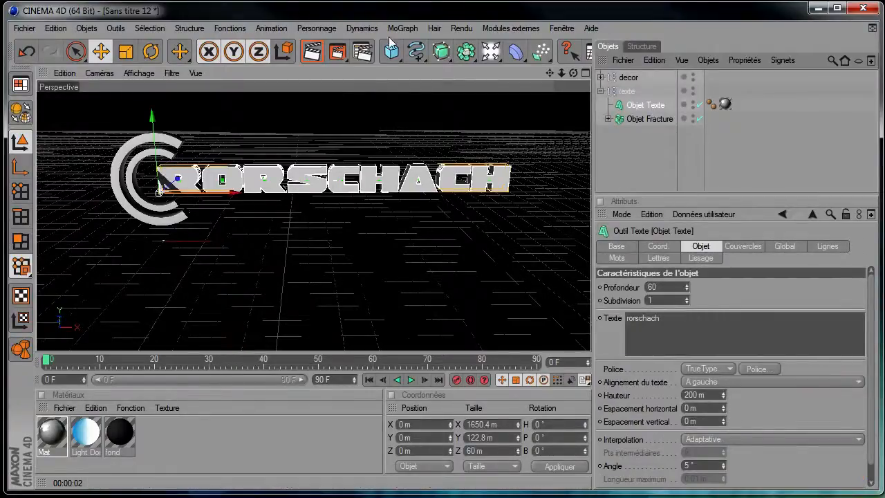
left_click(744, 247)
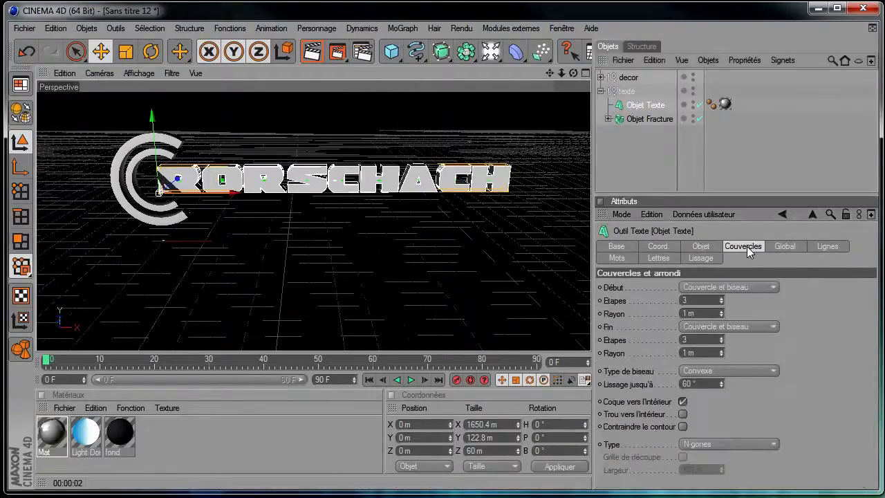
left_click(701, 246)
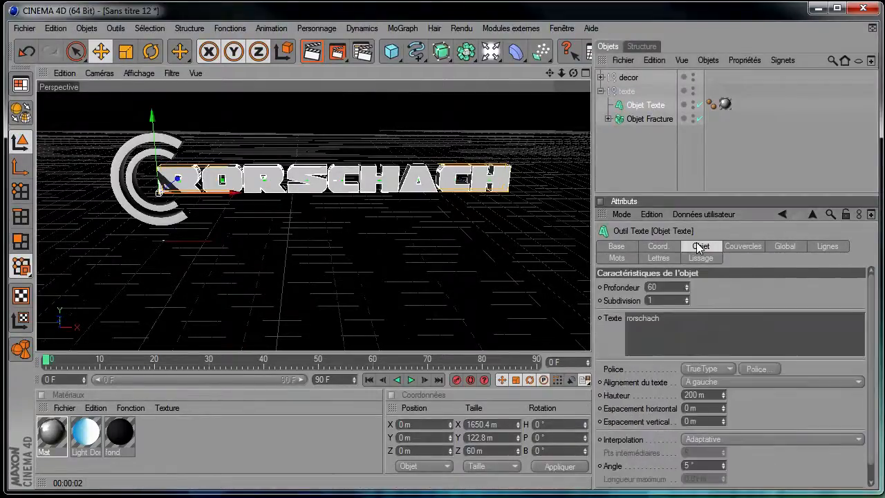
left_click(632, 108)
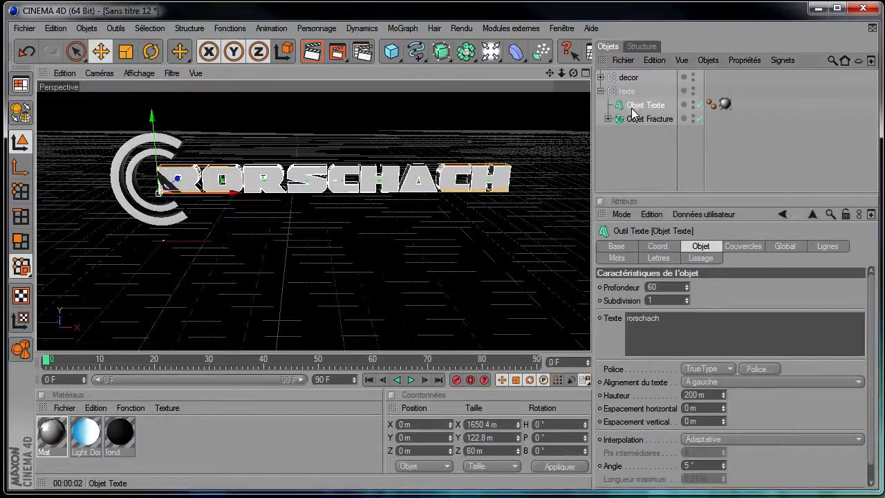
left_click(402, 28)
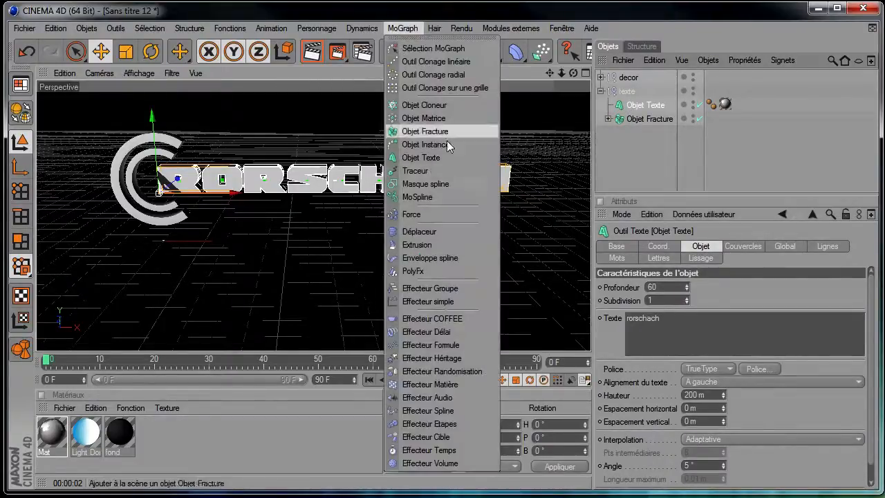
left_click(452, 303)
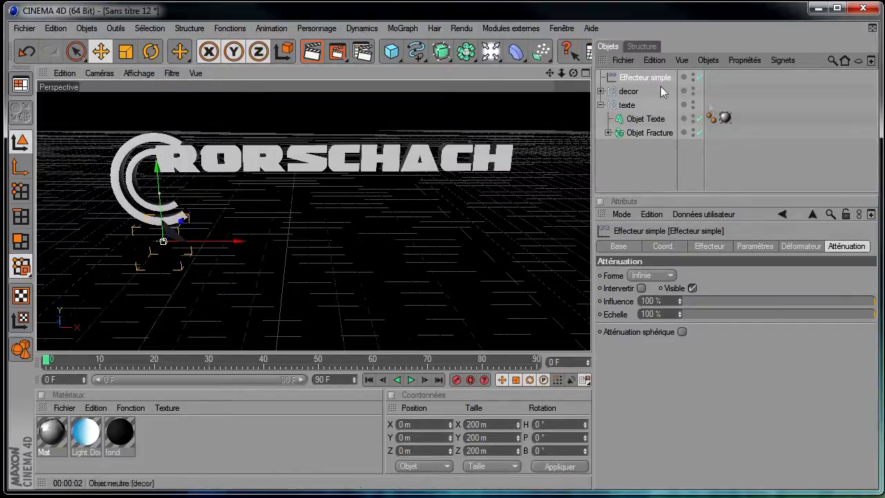
Step: Disable the effector's Position transformation and enable a uniform Echelle of -1
left_click(741, 247)
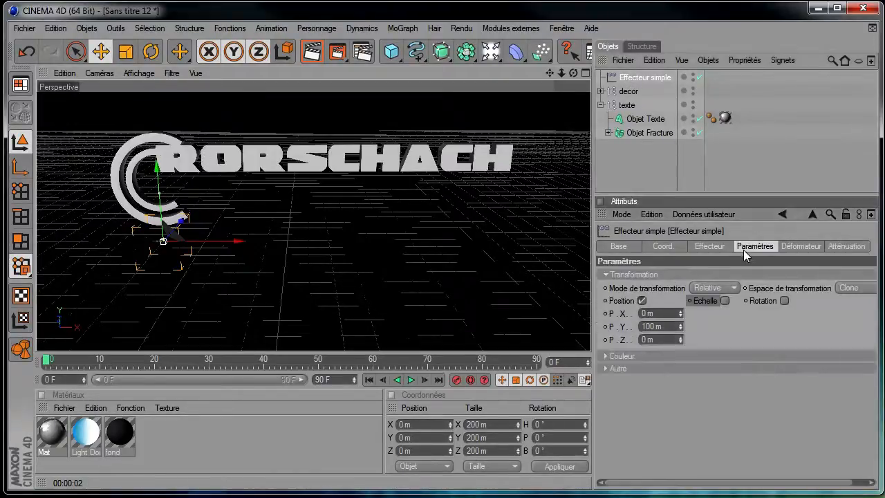
double_click(656, 327)
type("0")
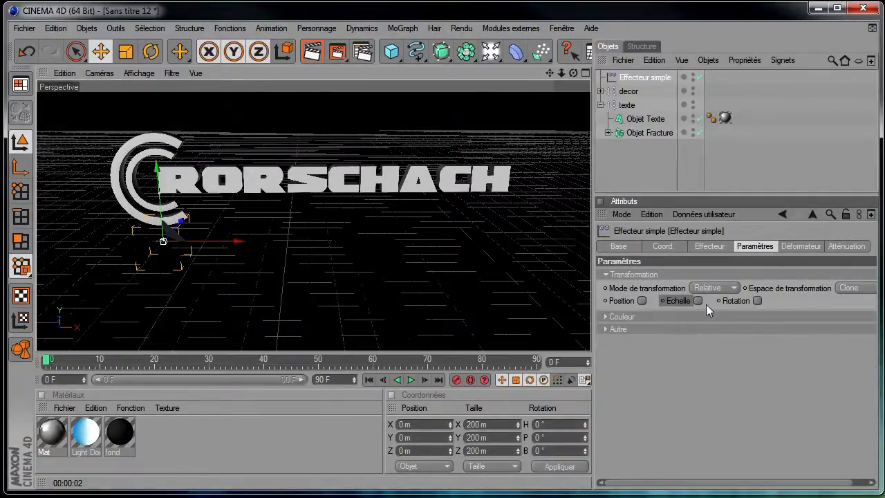
left_click(699, 301)
left_click(727, 352)
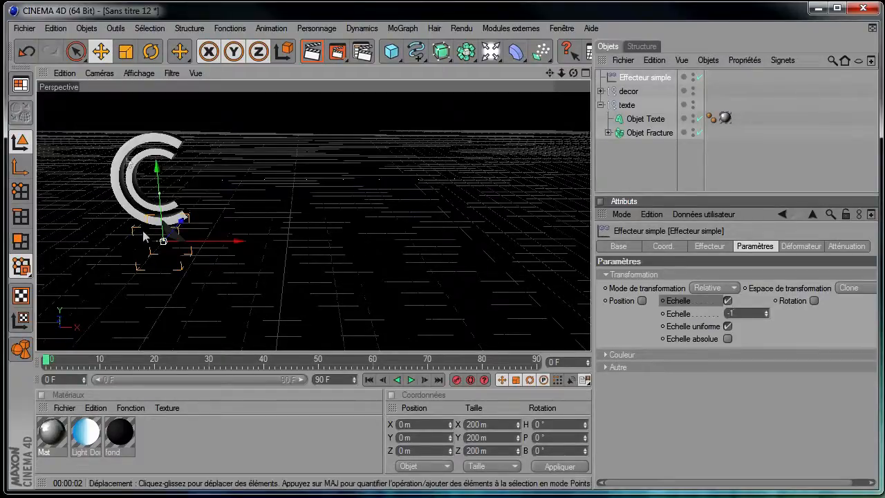
Step: Set the effector's Atténuation shape to Boîte
left_click(838, 247)
left_click(669, 276)
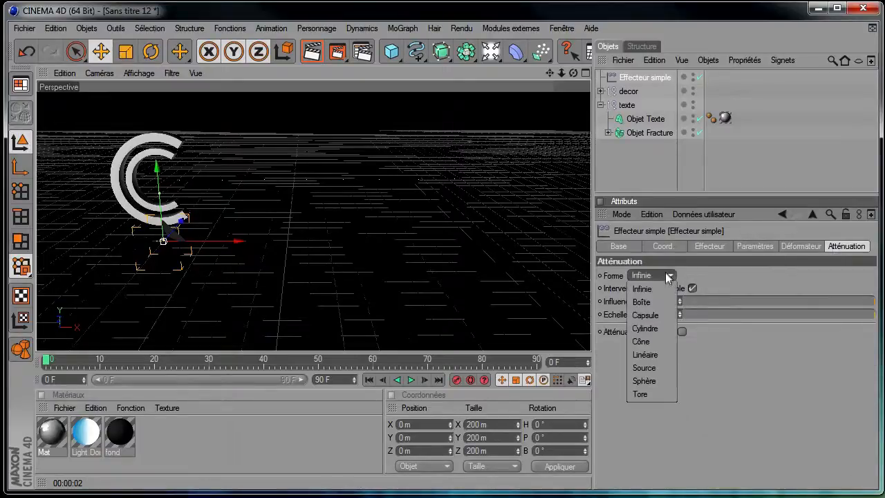
left_click(648, 305)
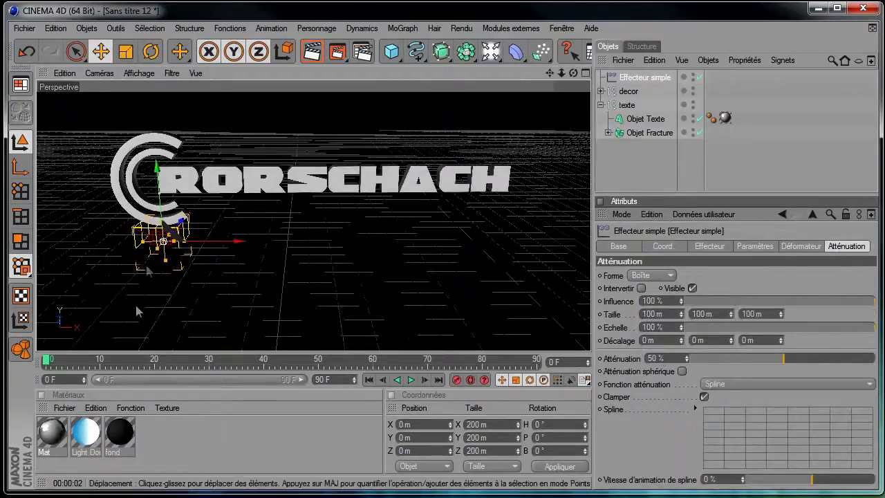
left_click(650, 275)
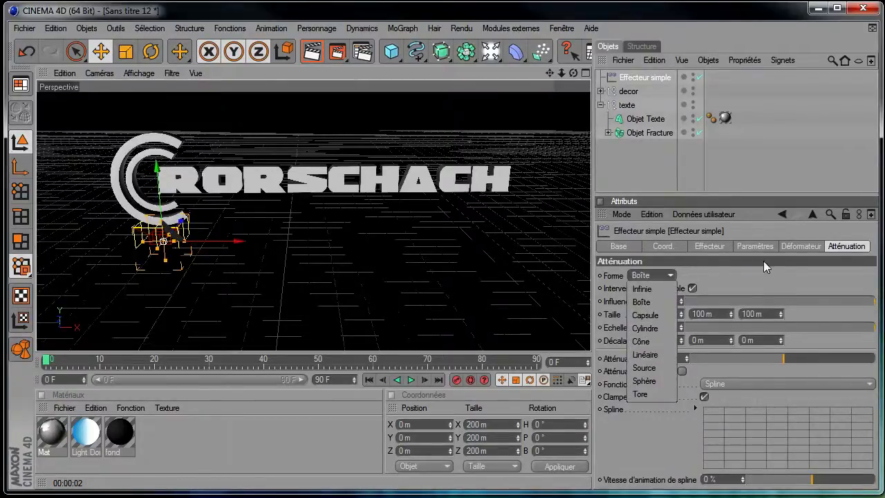
left_click(783, 277)
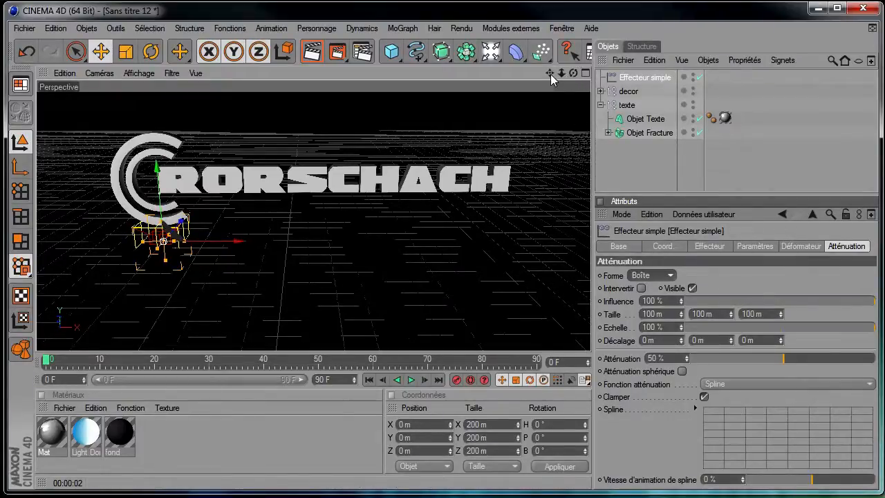
Step: Raise the Effecteur simple to a Y position of about 291.5 m, level with the text
left_click_drag(551, 74, 591, 353)
left_click_drag(561, 74, 590, 346)
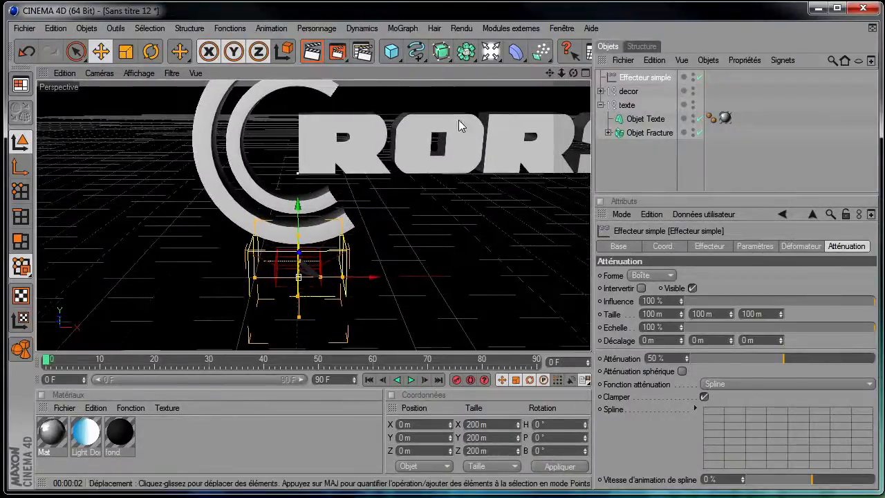
left_click_drag(315, 212, 591, 356)
left_click_drag(550, 72, 547, 123)
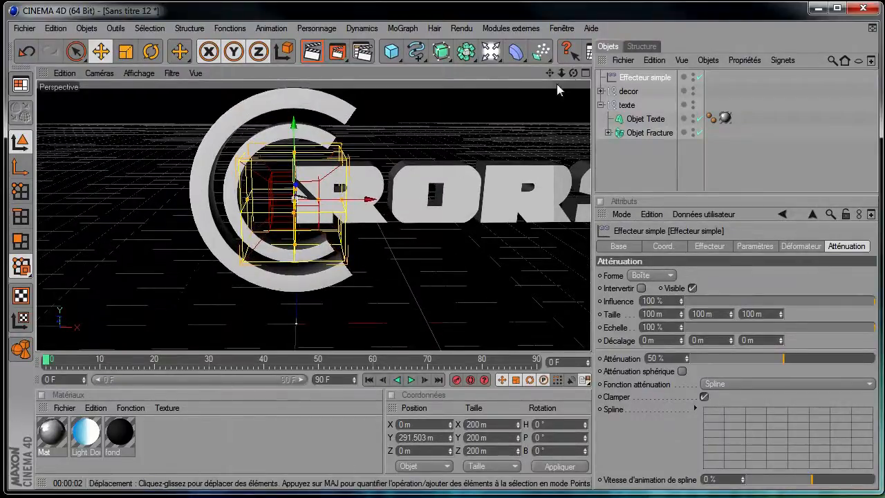
left_click_drag(573, 73, 548, 108)
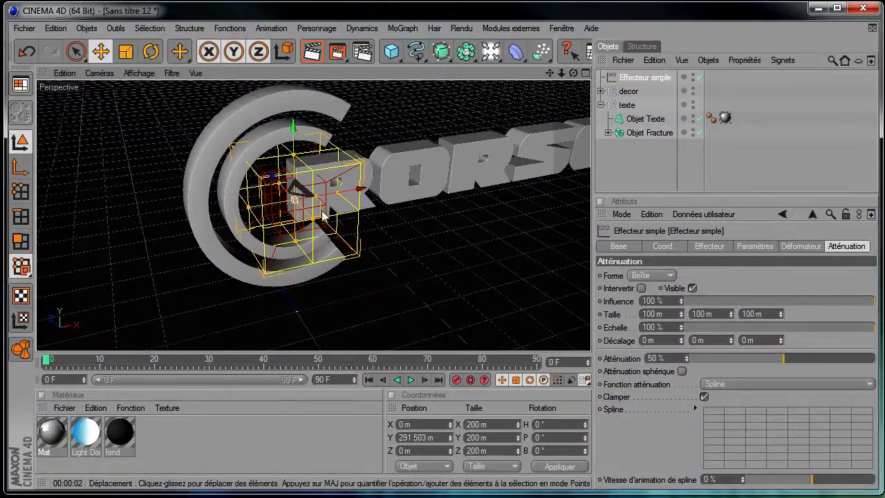
Step: Slide the effector over the first letter and back to X about 7.5 m, and widen its falloff box to about 153.7 m in X
left_click_drag(363, 195, 401, 194)
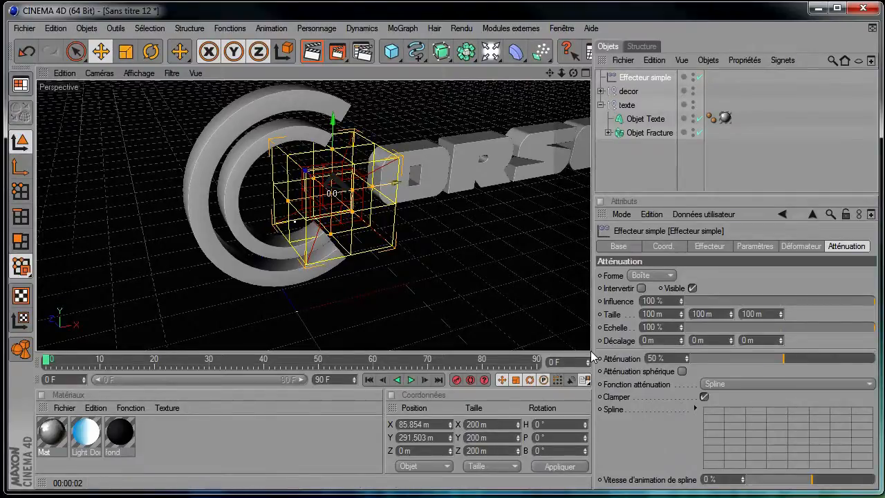
left_click_drag(395, 183, 370, 186)
left_click_drag(573, 73, 553, 74)
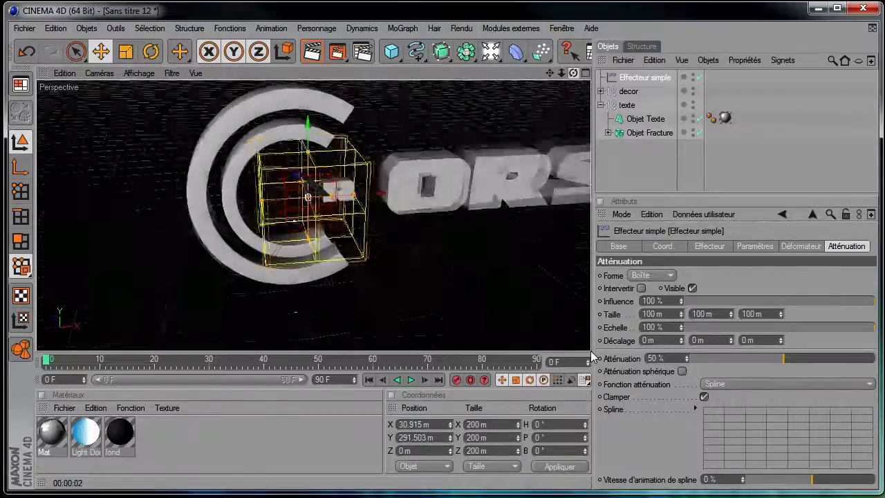
left_click_drag(592, 357, 592, 357)
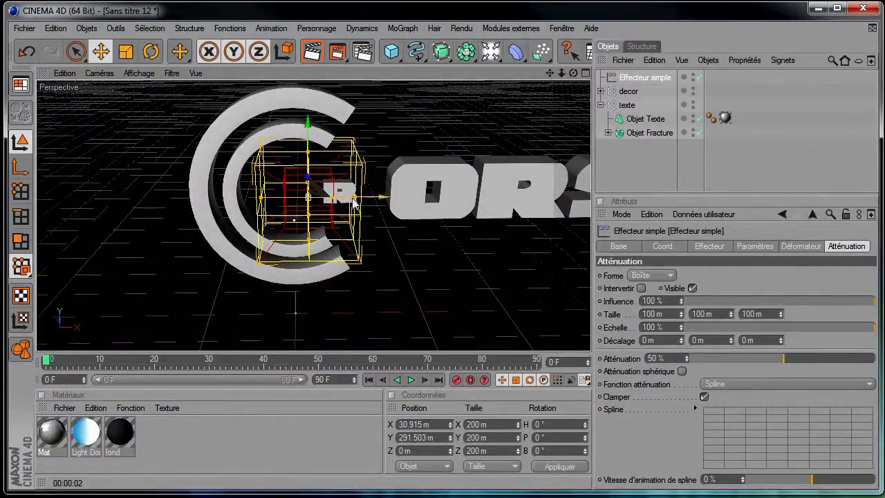
left_click_drag(387, 204, 593, 356)
mouse_move(363, 197)
left_mouse_down()
mouse_move(396, 197)
mouse_move(350, 198)
mouse_move(375, 198)
left_mouse_up()
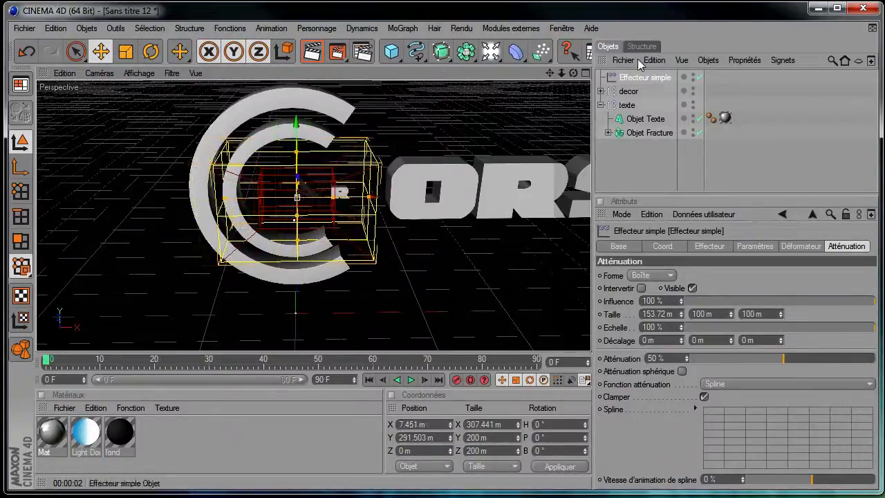
Step: Change the effector's Atténuation shape to Linéaire and rotate the effector to an H angle of 90°
left_click(668, 275)
left_click(646, 355)
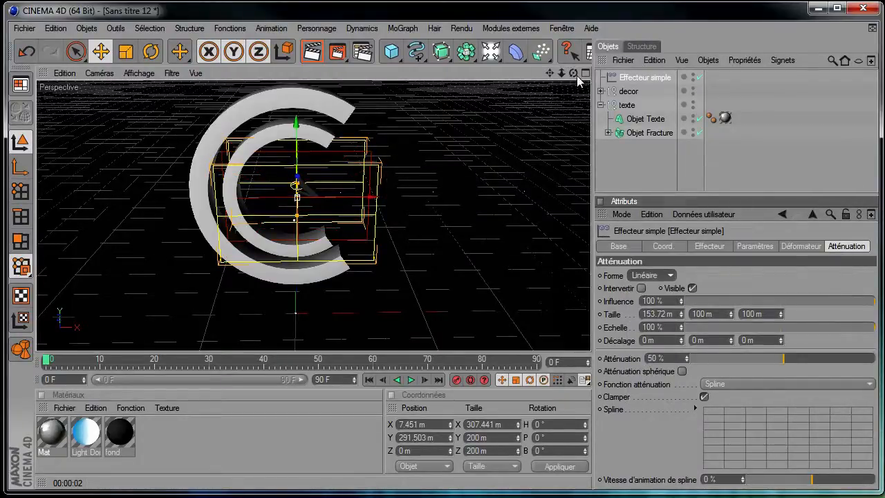
left_click_drag(575, 74, 622, 111)
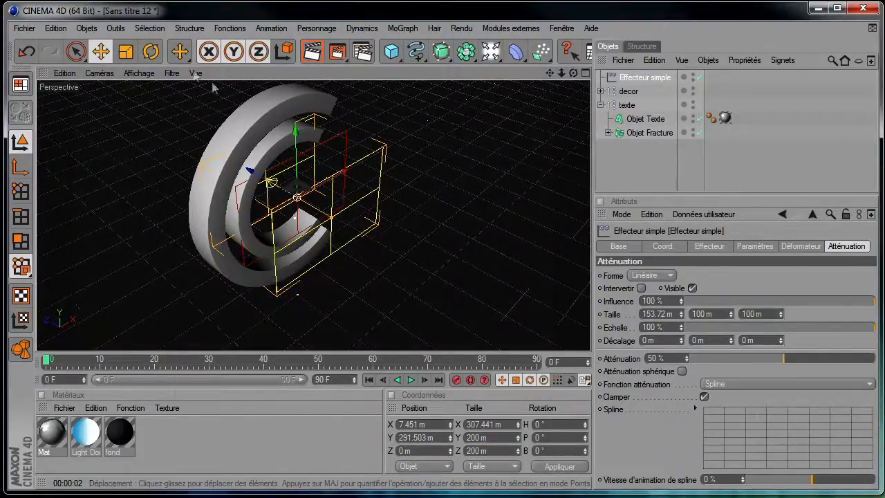
left_click(151, 51)
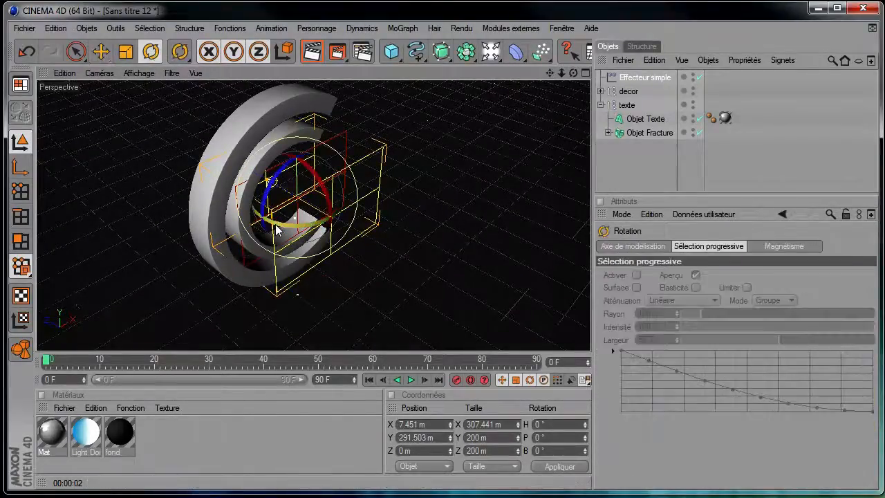
left_click_drag(277, 230, 346, 209)
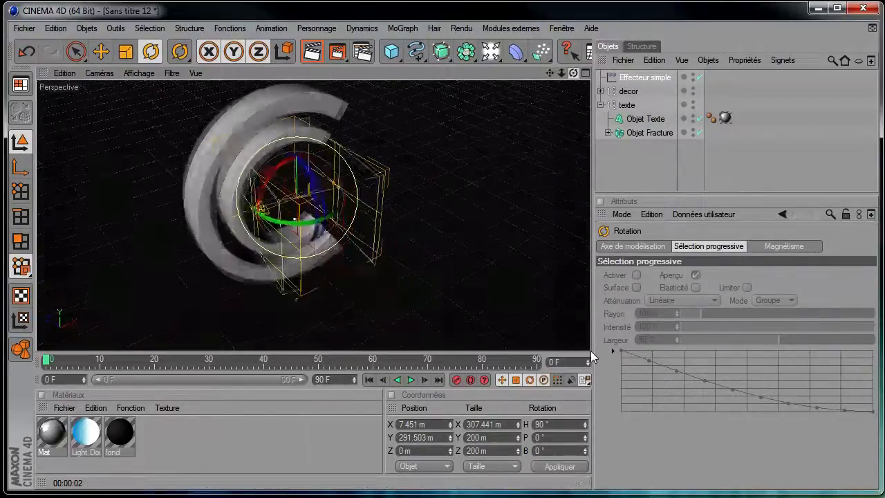
left_click_drag(592, 356, 575, 78)
Step: Slide the effector along the text to test the letters' scaling, and return it to X about -4.8 m
left_click(77, 54)
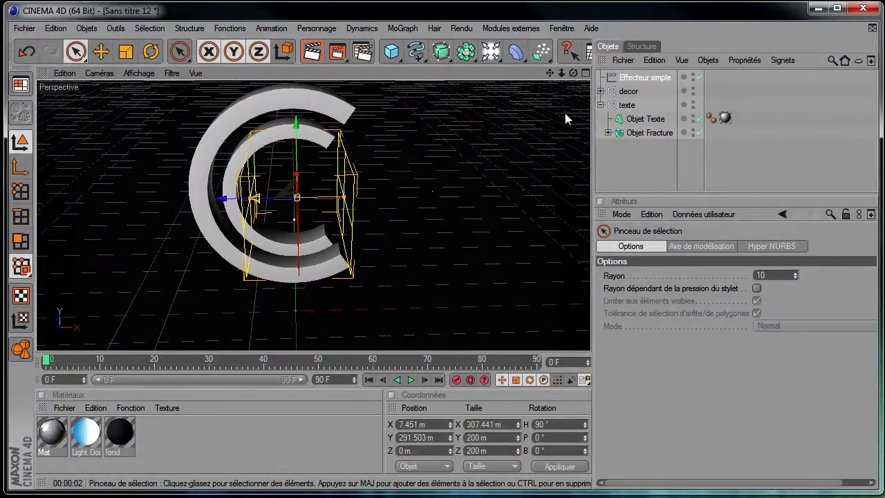
mouse_move(573, 73)
left_mouse_down()
mouse_move(593, 356)
mouse_move(573, 73)
left_mouse_up()
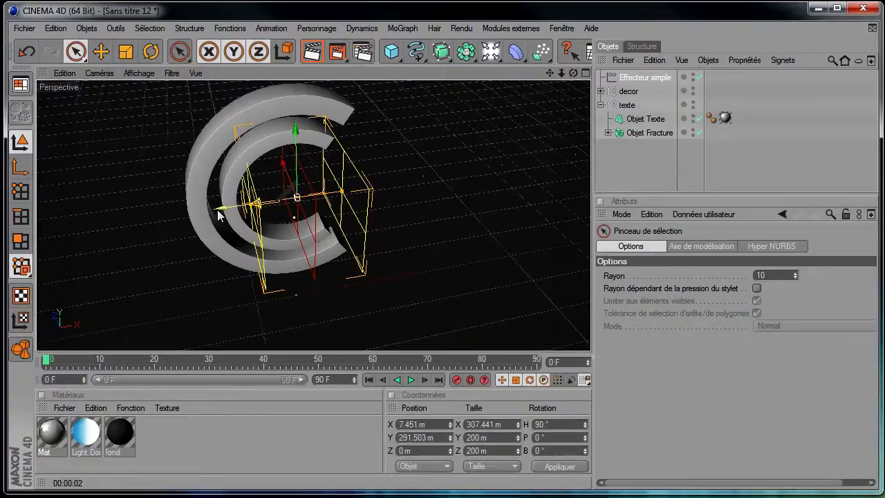
left_click_drag(218, 216, 461, 204)
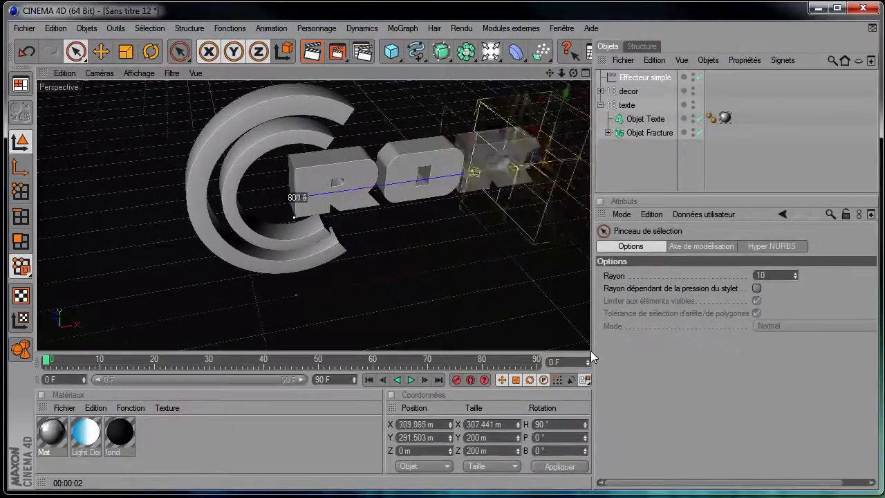
left_click_drag(473, 172, 216, 208)
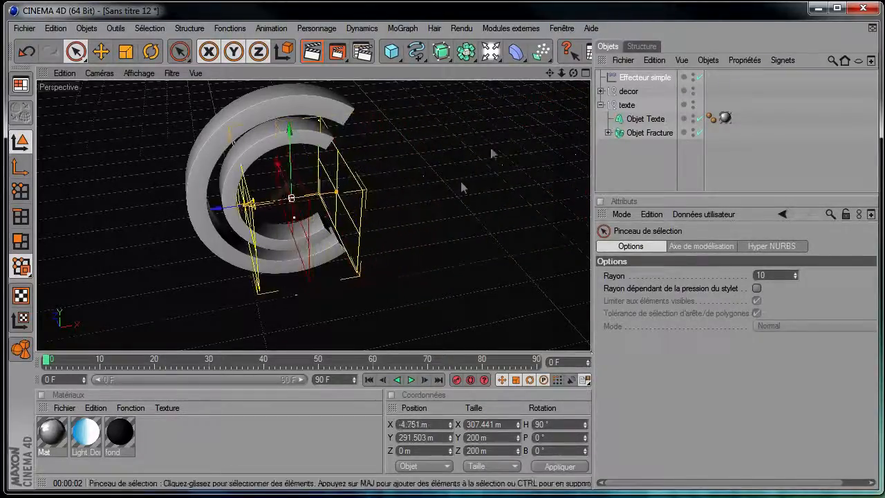
left_click_drag(573, 73, 547, 80)
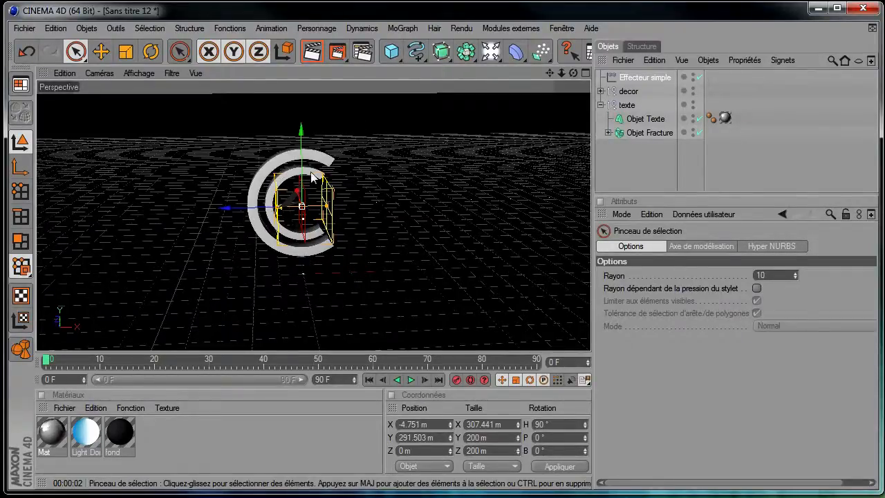
Step: Add the Effecteur simple to the Fracture object's effectors, and slide the effector along the logo to X about 177.8 m
left_click(640, 134)
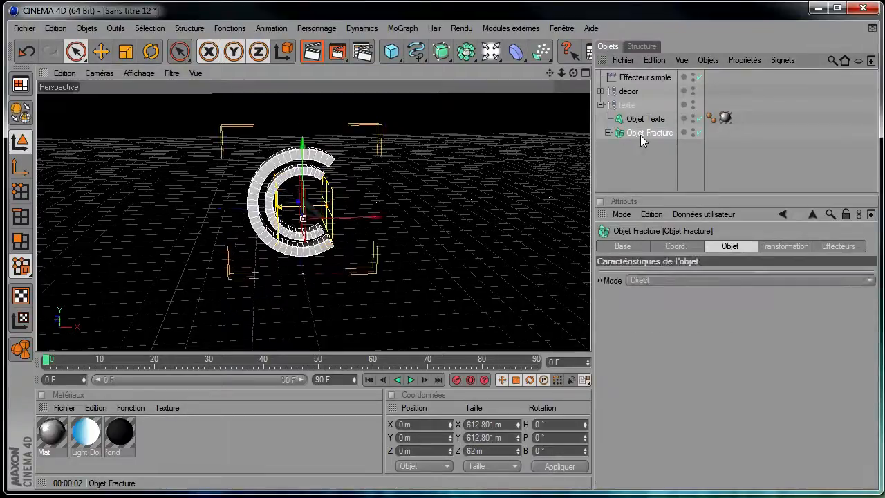
left_click(846, 247)
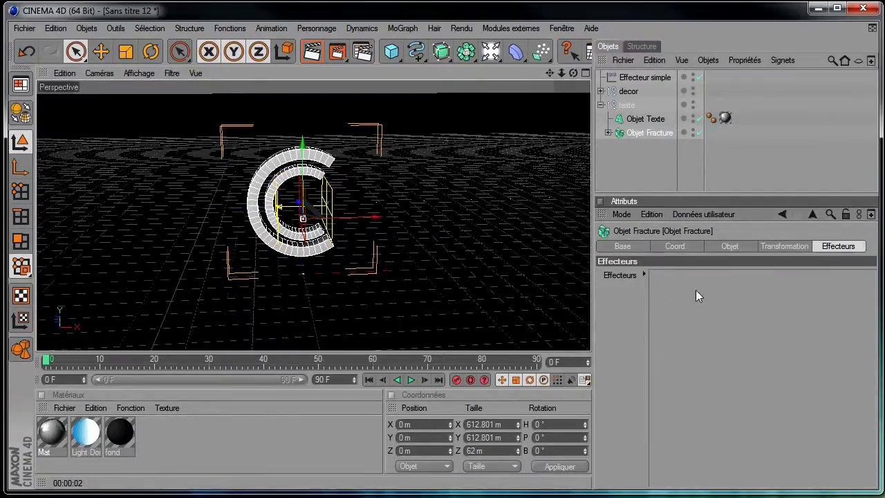
left_click_drag(638, 81, 722, 318)
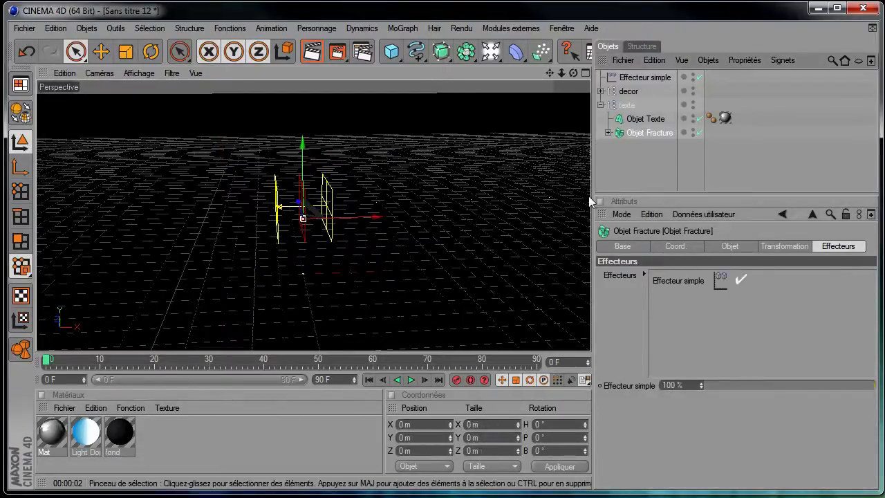
left_click(642, 78)
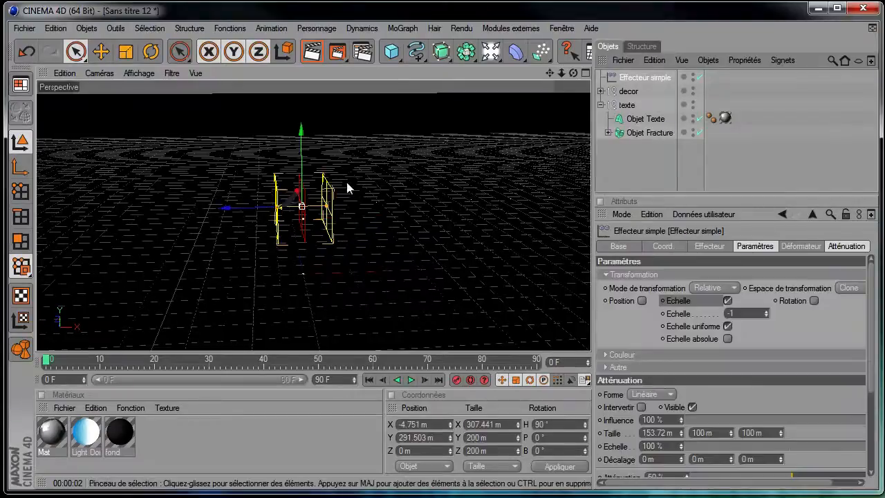
left_click_drag(201, 208, 272, 205)
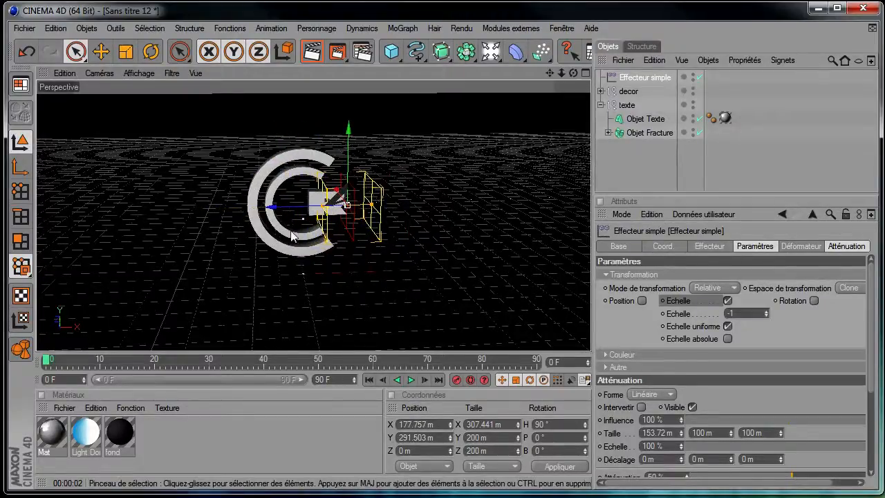
Step: Slide the plain effector along the text and back before the logo to X about -400 m, and keyframe it at frame 0
left_click_drag(272, 207, 354, 204)
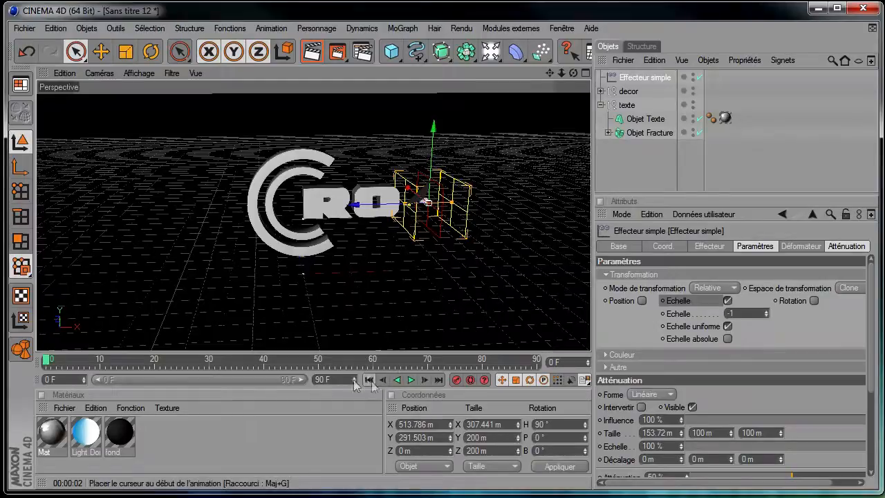
left_click_drag(357, 206, 592, 356)
left_click_drag(322, 206, 119, 211)
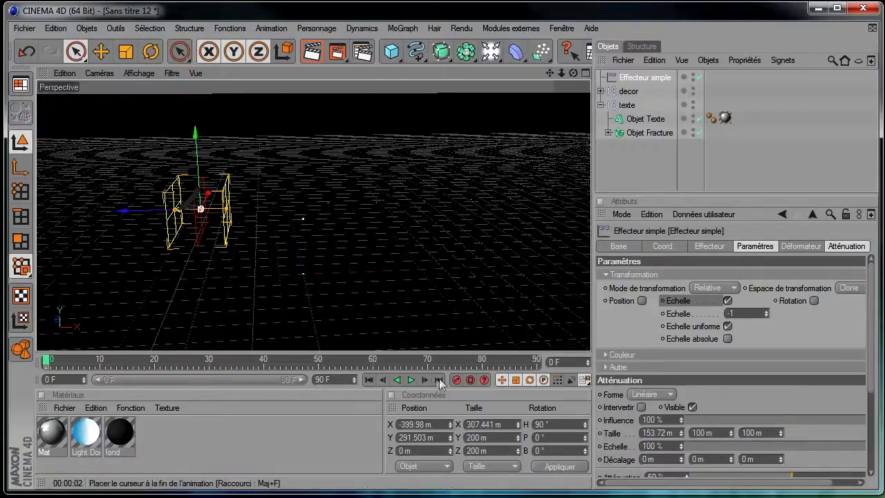
Step: At frame 90, move the effector past the last letter to X about 1931 m, record a keyframe, and return to frame 0
left_click(439, 379)
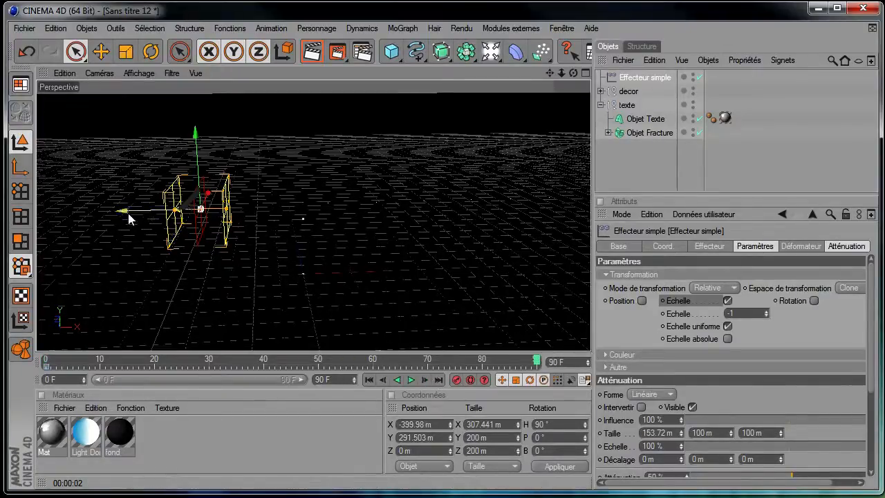
left_click_drag(130, 217, 591, 356)
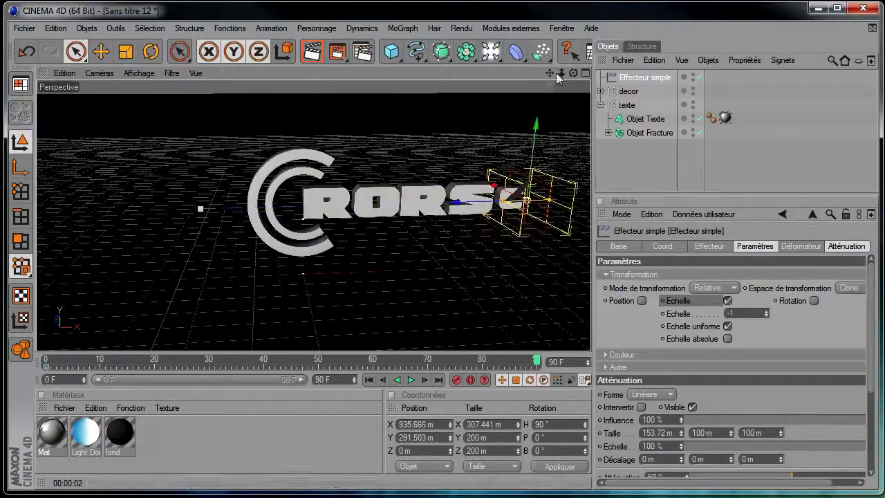
left_click_drag(551, 73, 591, 356)
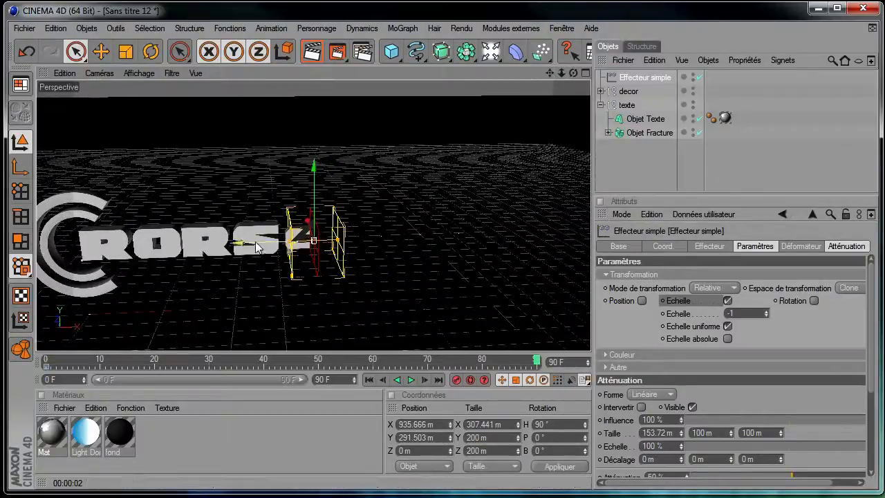
left_click_drag(238, 243, 468, 235)
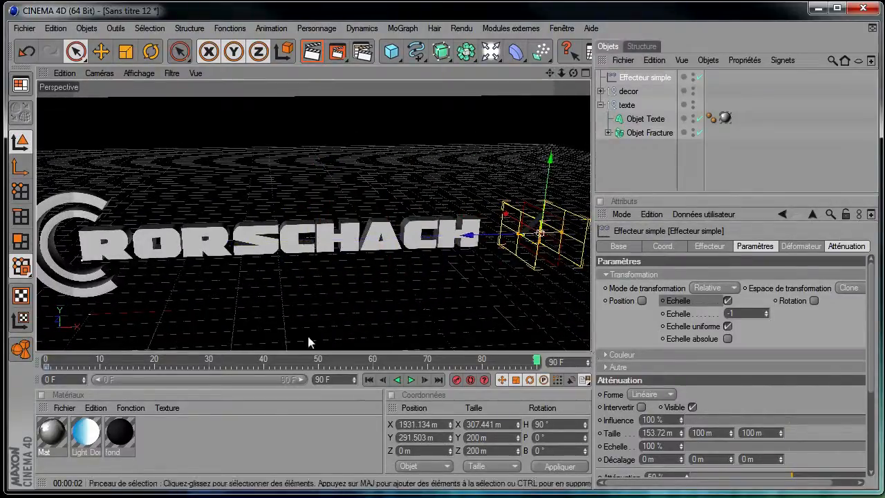
left_click(456, 381)
left_click(369, 379)
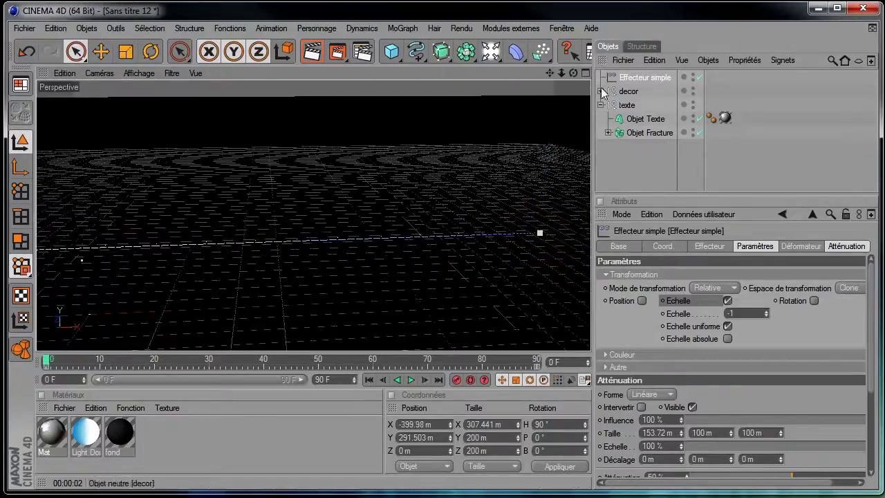
Step: Add an Effecteur Délai to the Objet Texte, with its mode set to Elasticité and its intensity to 74 %
left_click_drag(564, 71, 591, 352)
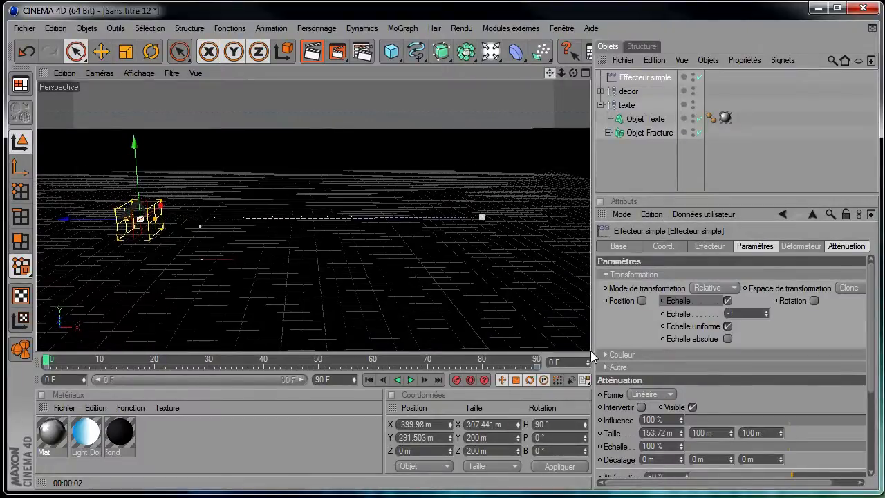
left_click(657, 118)
left_click(401, 28)
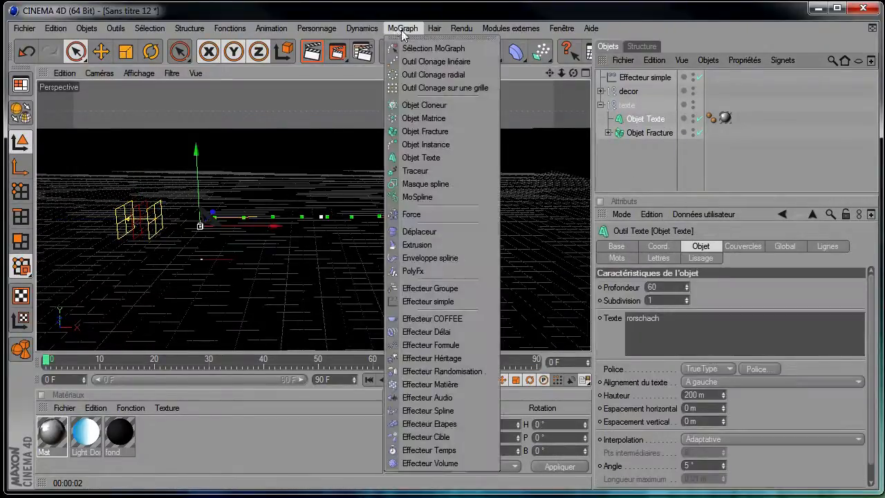
left_click(429, 331)
left_click(710, 247)
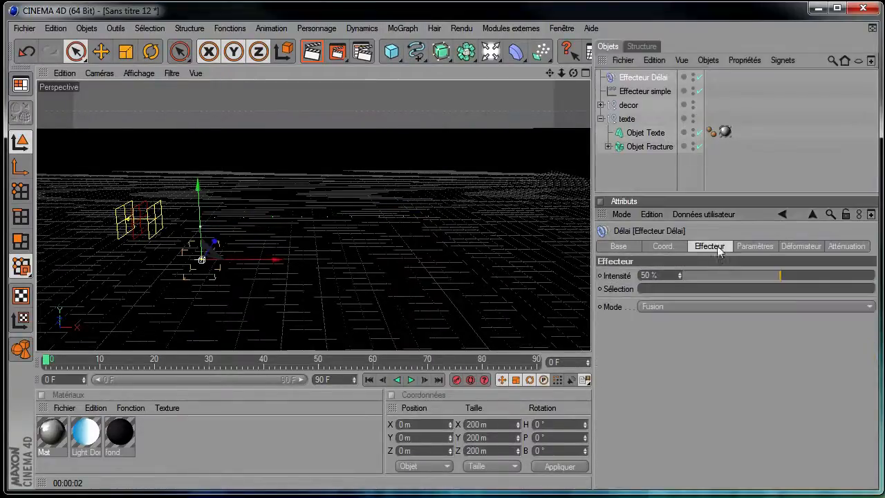
left_click(695, 308)
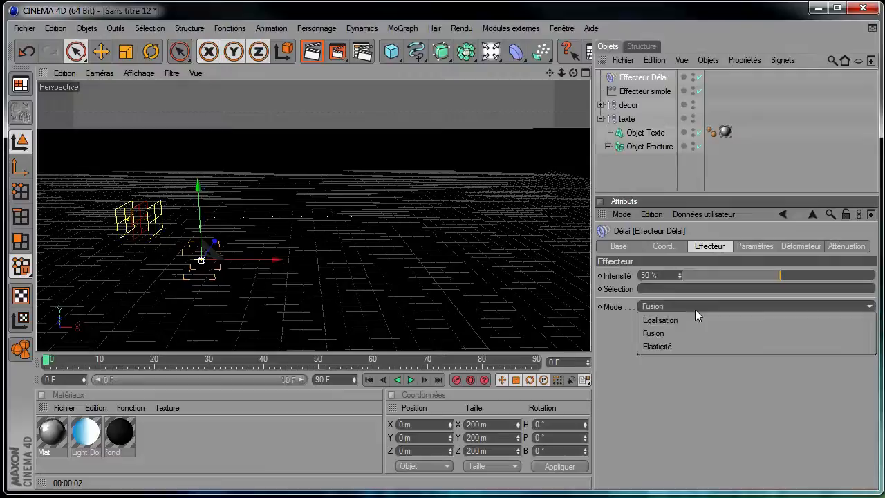
left_click(684, 351)
left_click(827, 273)
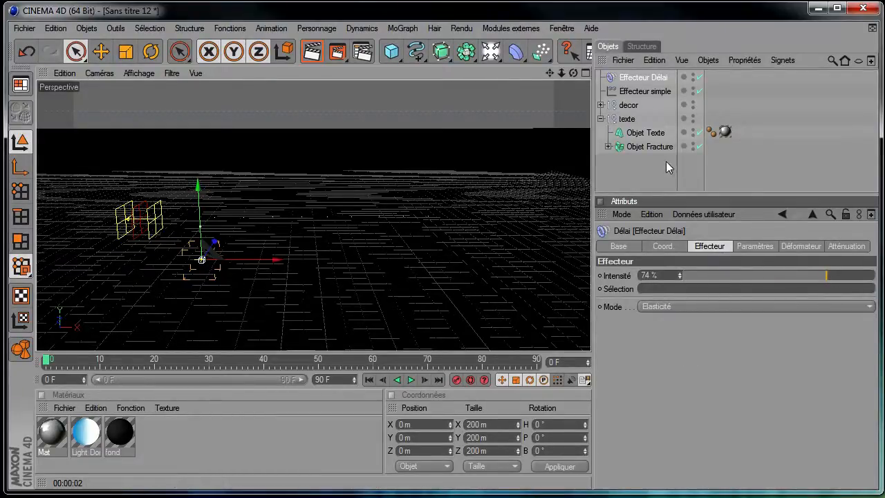
Step: Add the Effecteur Délai after the Effecteur simple in the Objet Fracture's effectors, and check the order of the text's letter effects
left_click(641, 147)
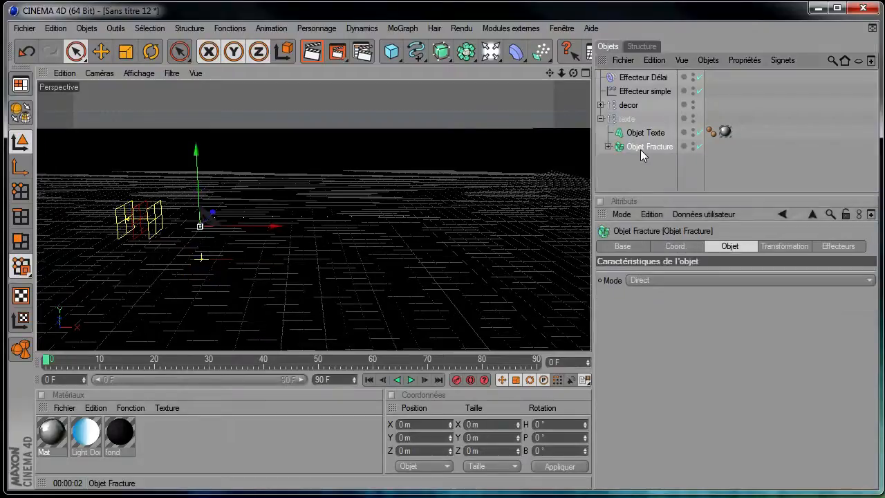
left_click(826, 246)
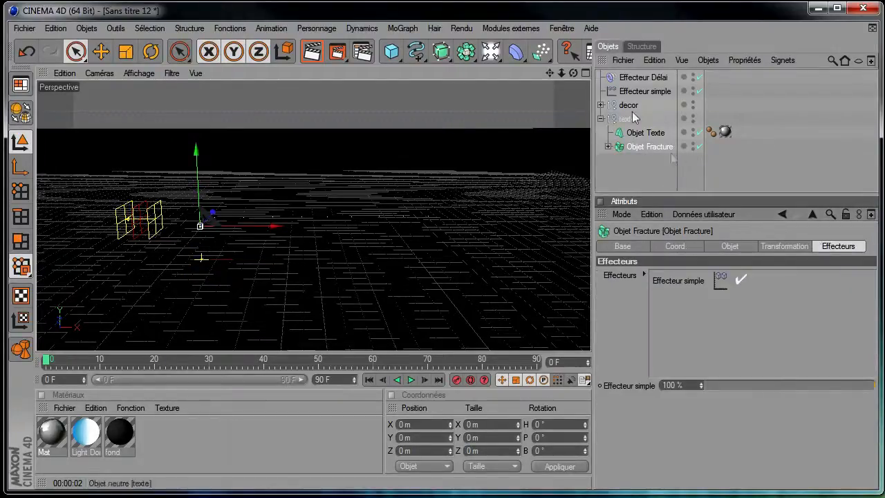
left_click_drag(626, 78, 686, 203)
left_click_drag(690, 305, 693, 289)
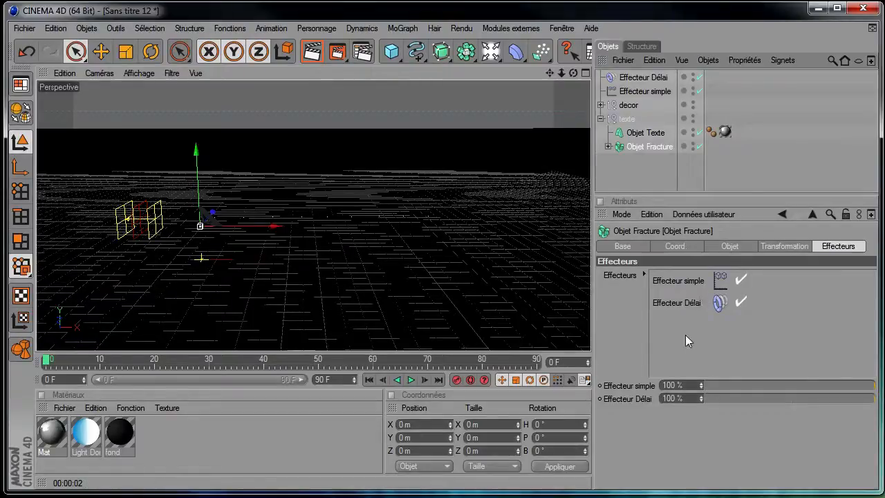
left_click(678, 286)
left_click(681, 307)
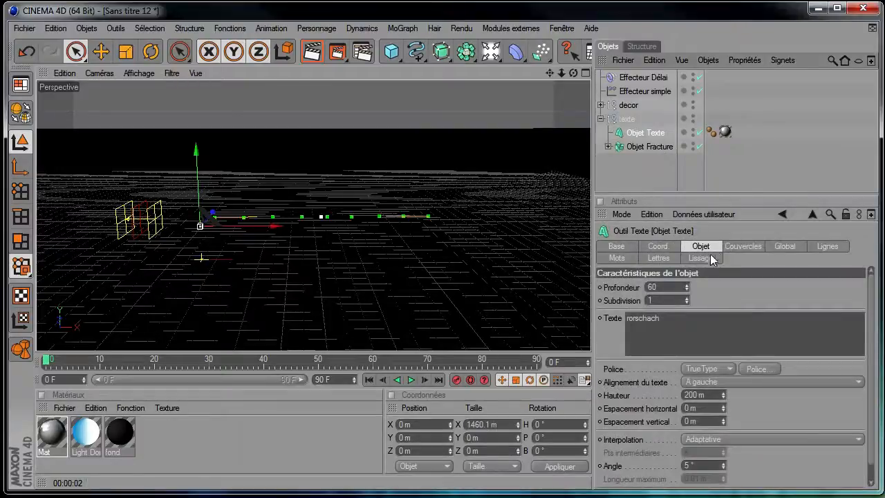
left_click(655, 259)
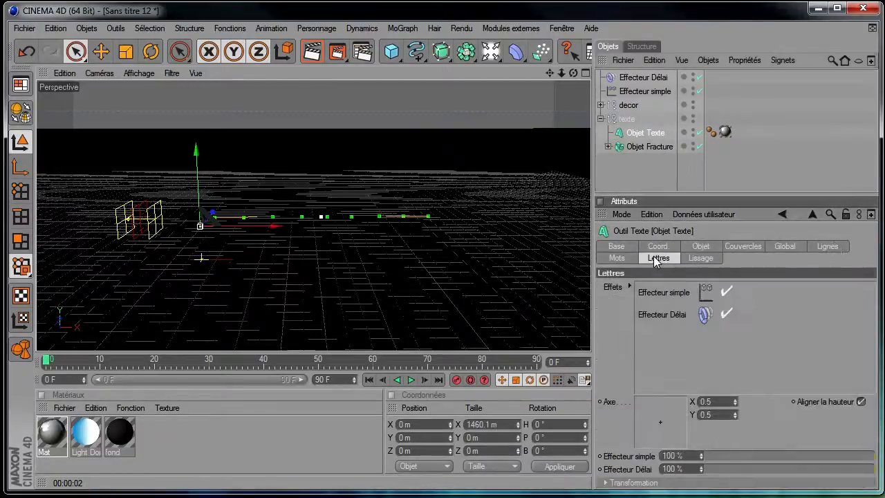
left_click(665, 314)
left_click(638, 180)
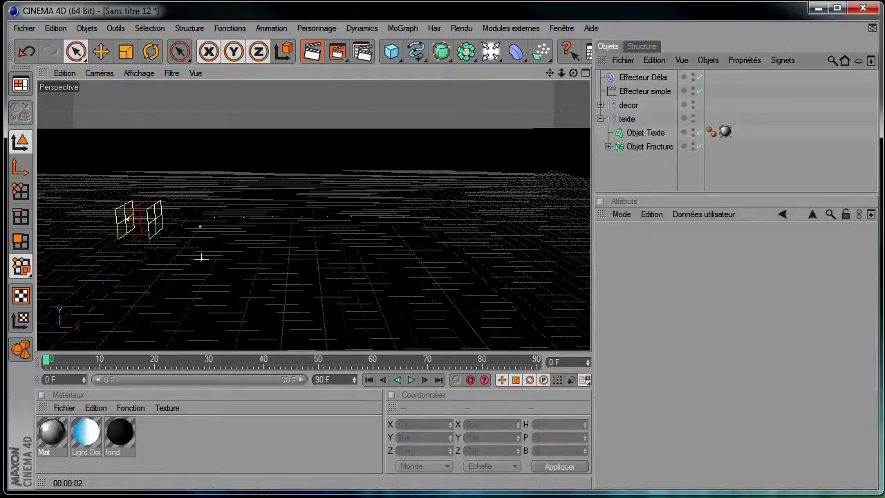